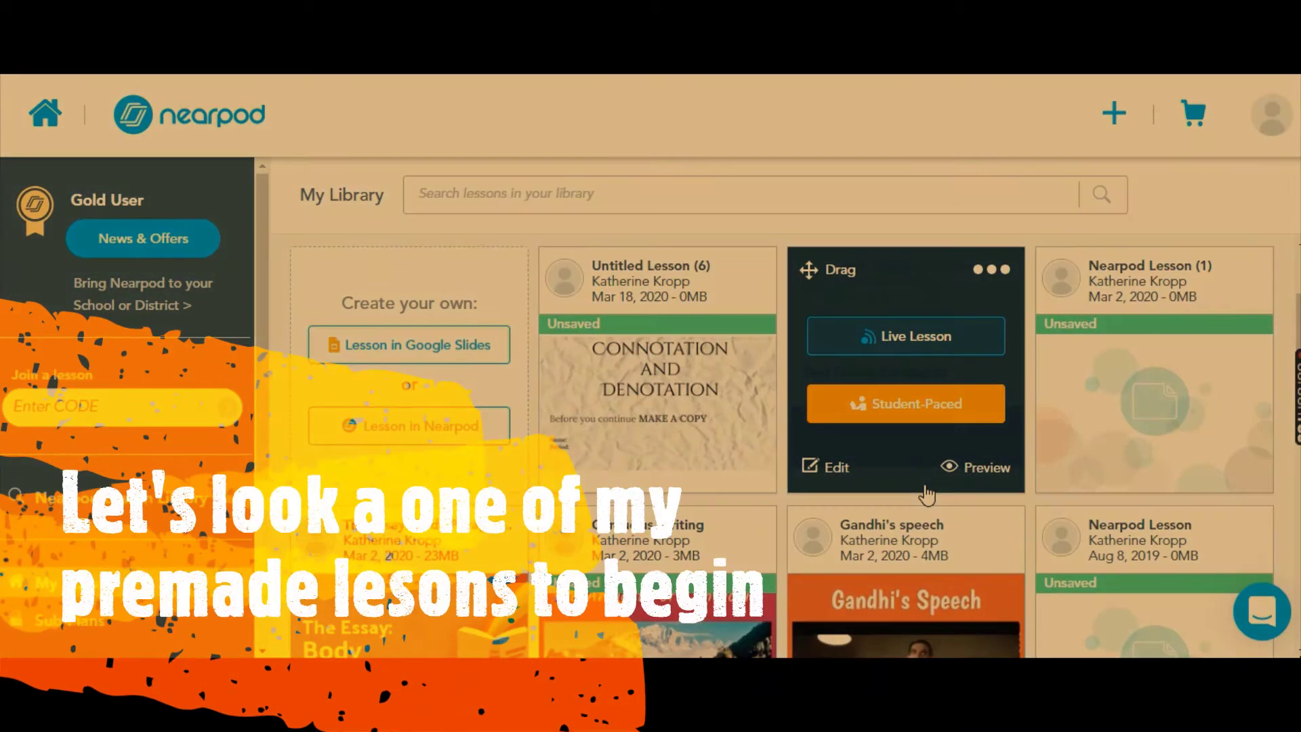
Open the 21-slide EOC Finals Study Guide lesson from My Library and start its slide preview.
scroll(927, 495, down, 5)
scroll(927, 495, down, 2)
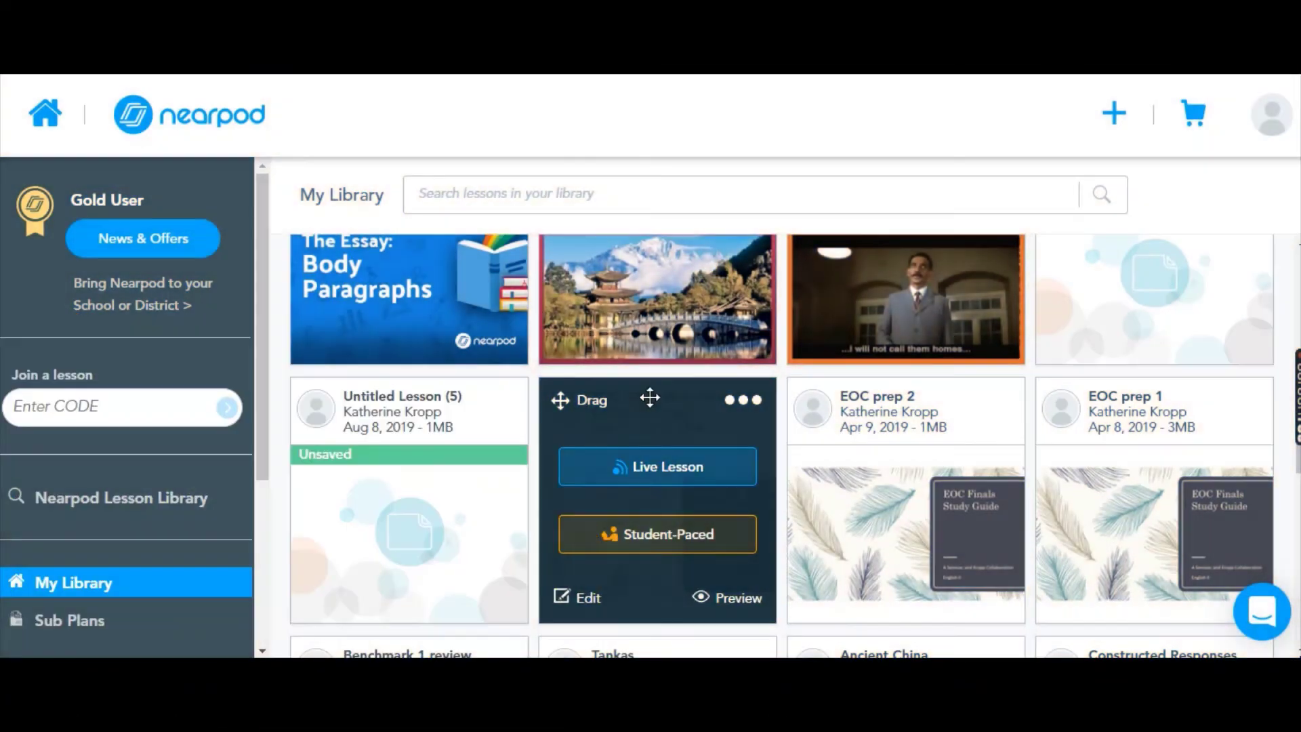
click(739, 609)
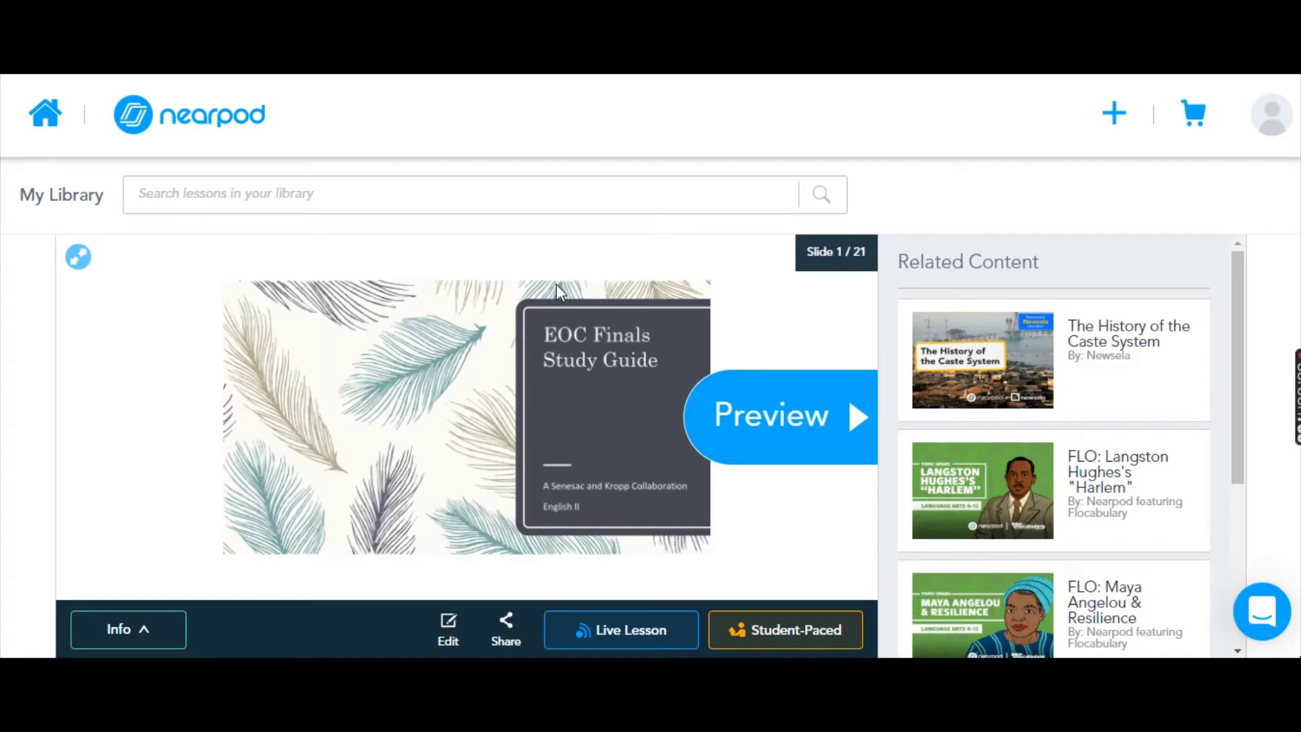
click(766, 433)
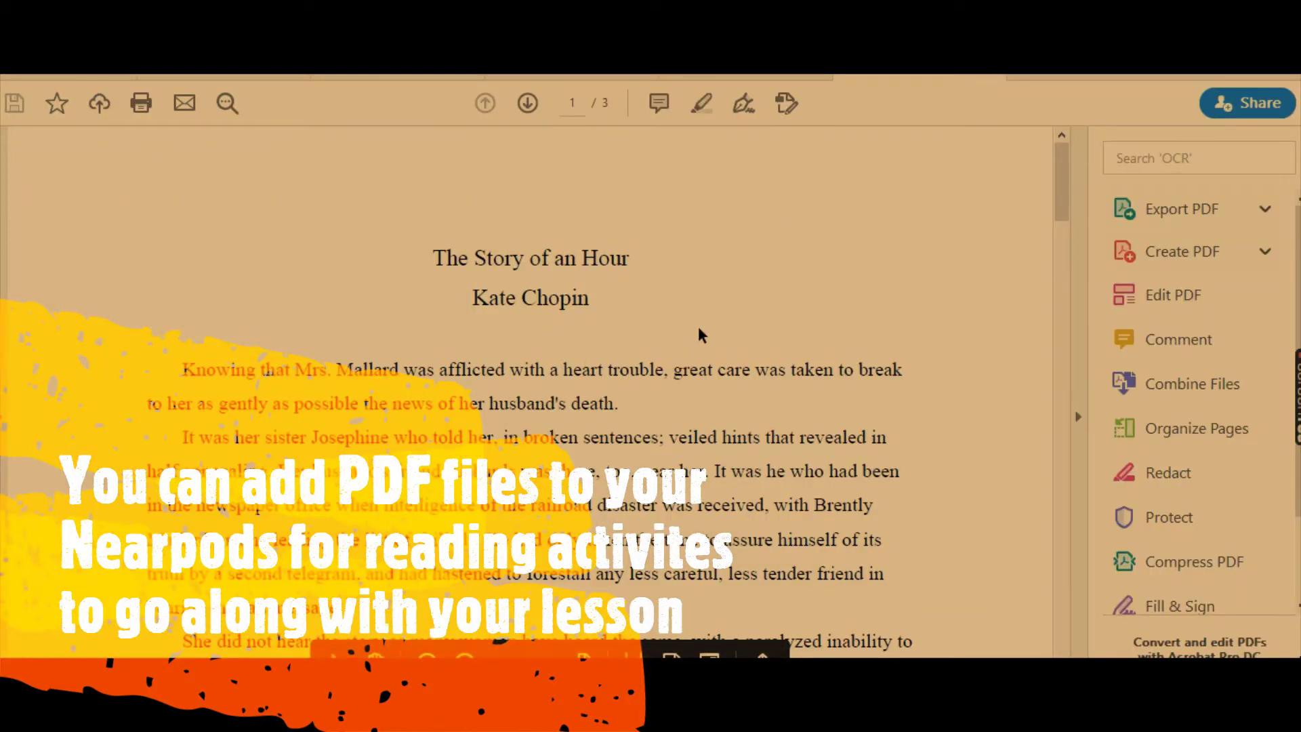
Skim the PDF of "The Story of an Hour" through to its second page and close only that document.
scroll(662, 286, down, 3)
scroll(662, 286, down, 12)
scroll(636, 304, down, 9)
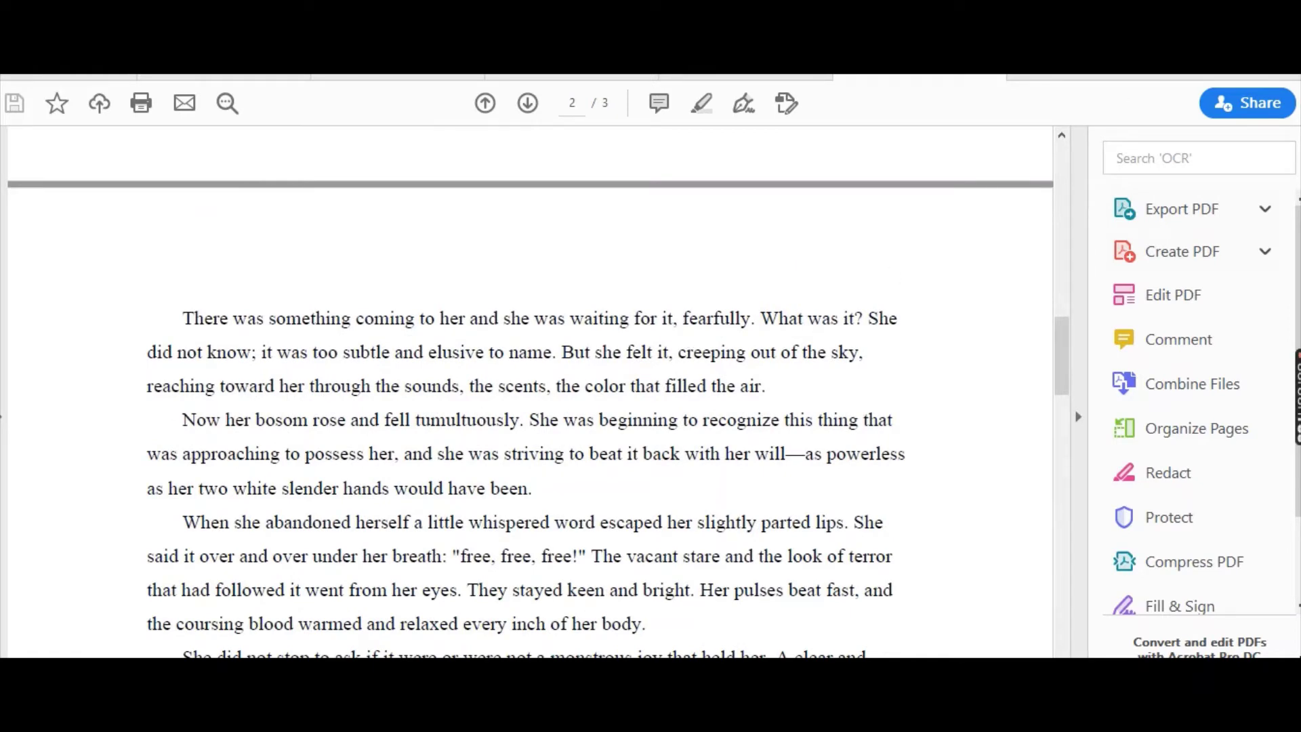
key(alt+F4)
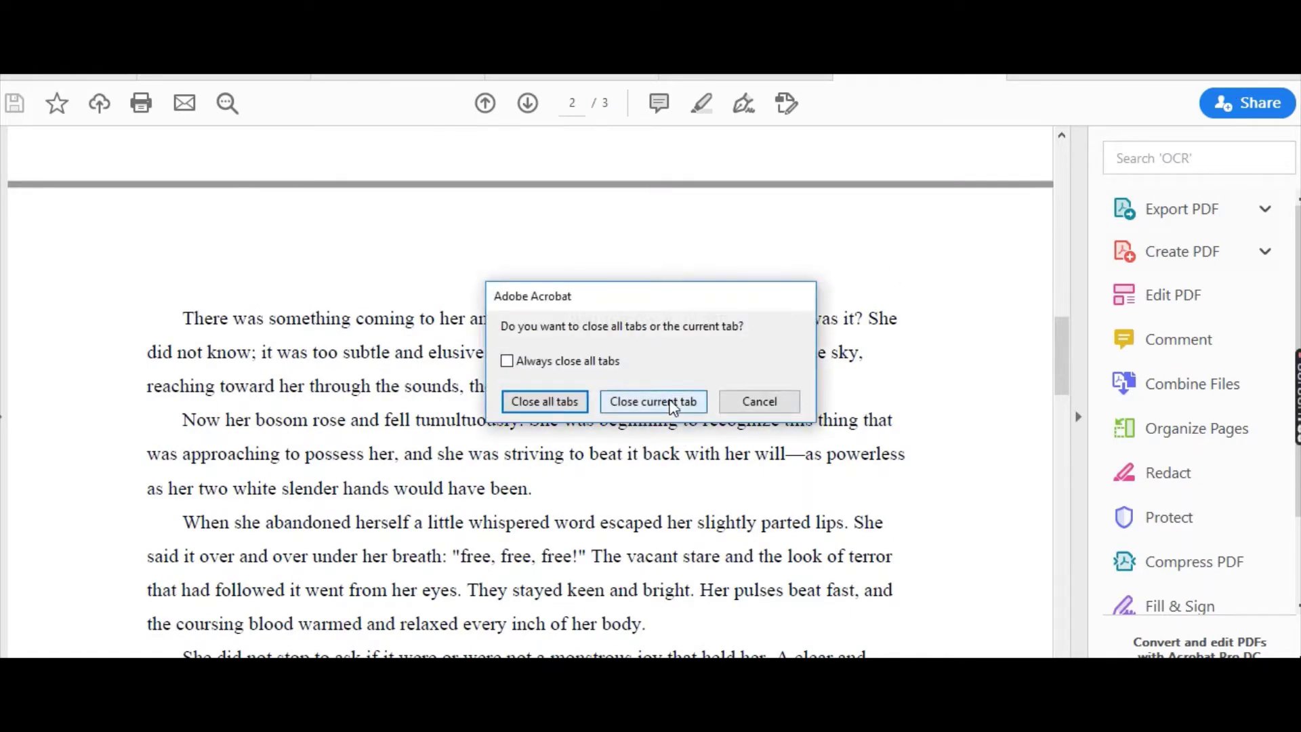
click(673, 404)
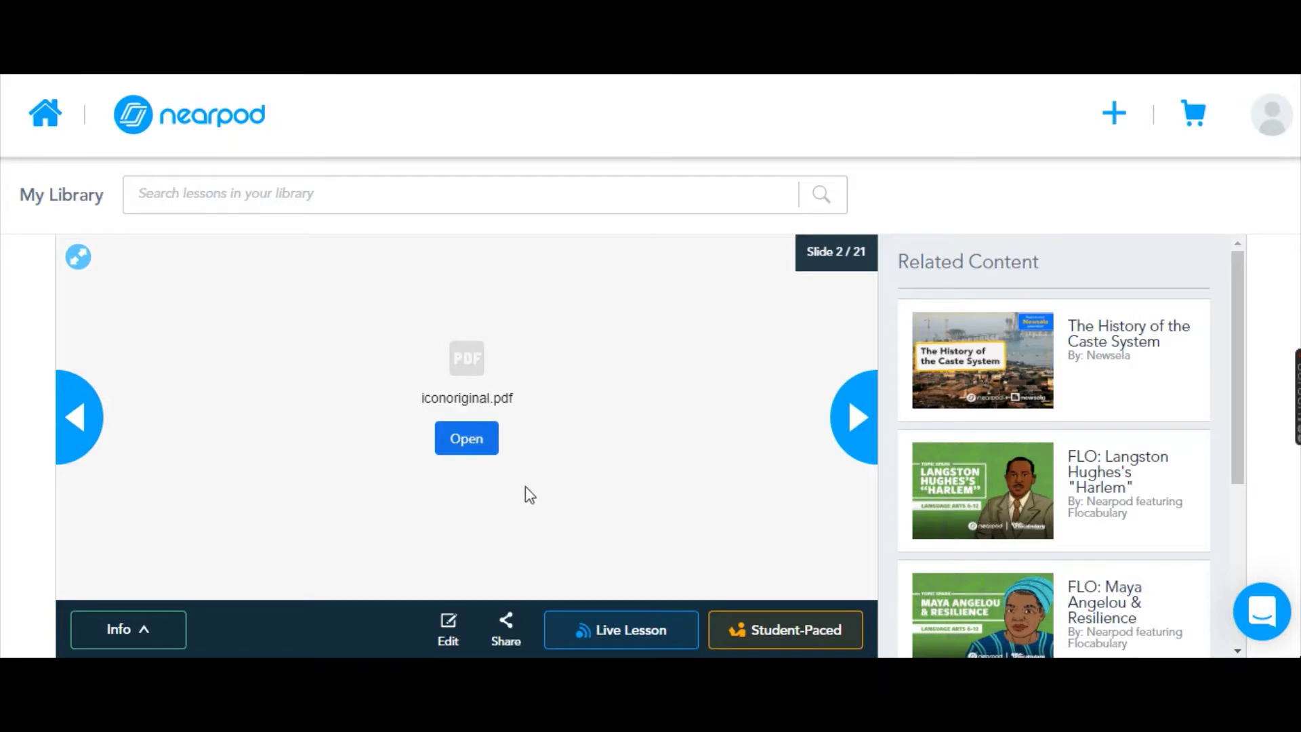
Advance the preview to the slide 4 quiz, read its question, choose answer C and continue to the following slide.
click(855, 421)
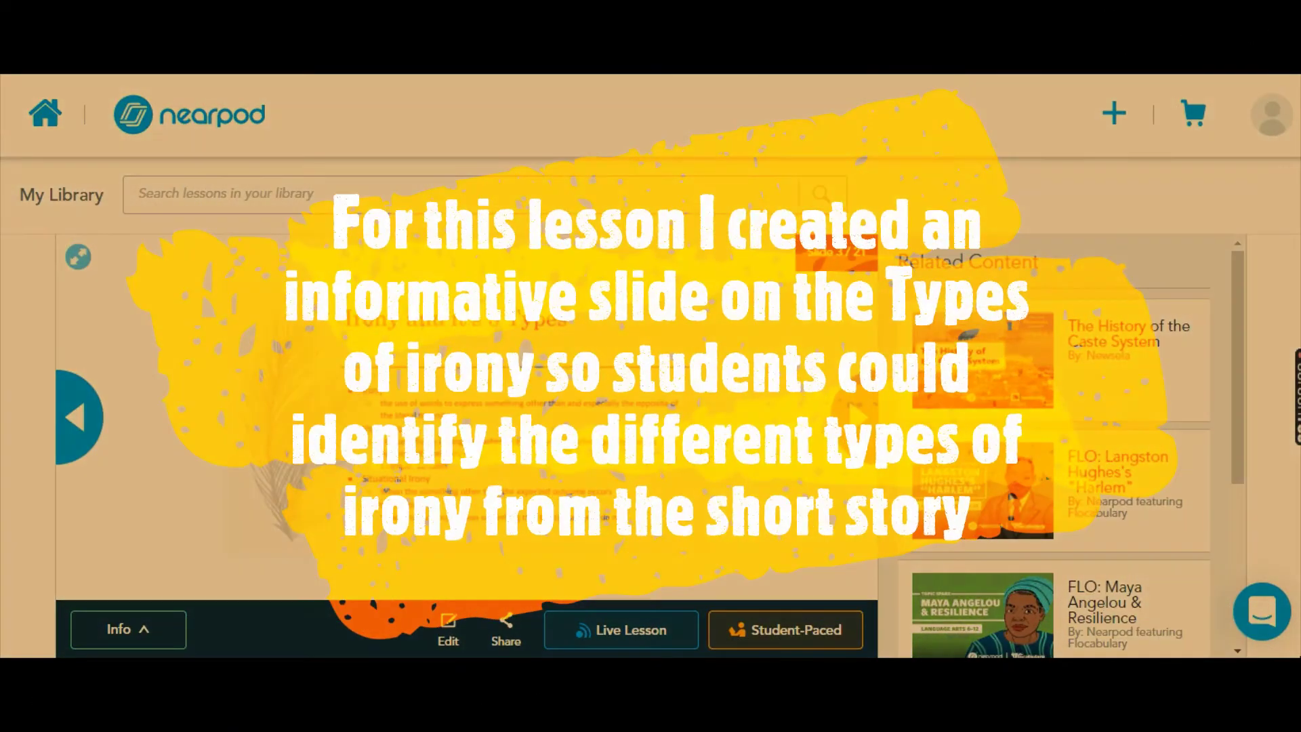
key(Right)
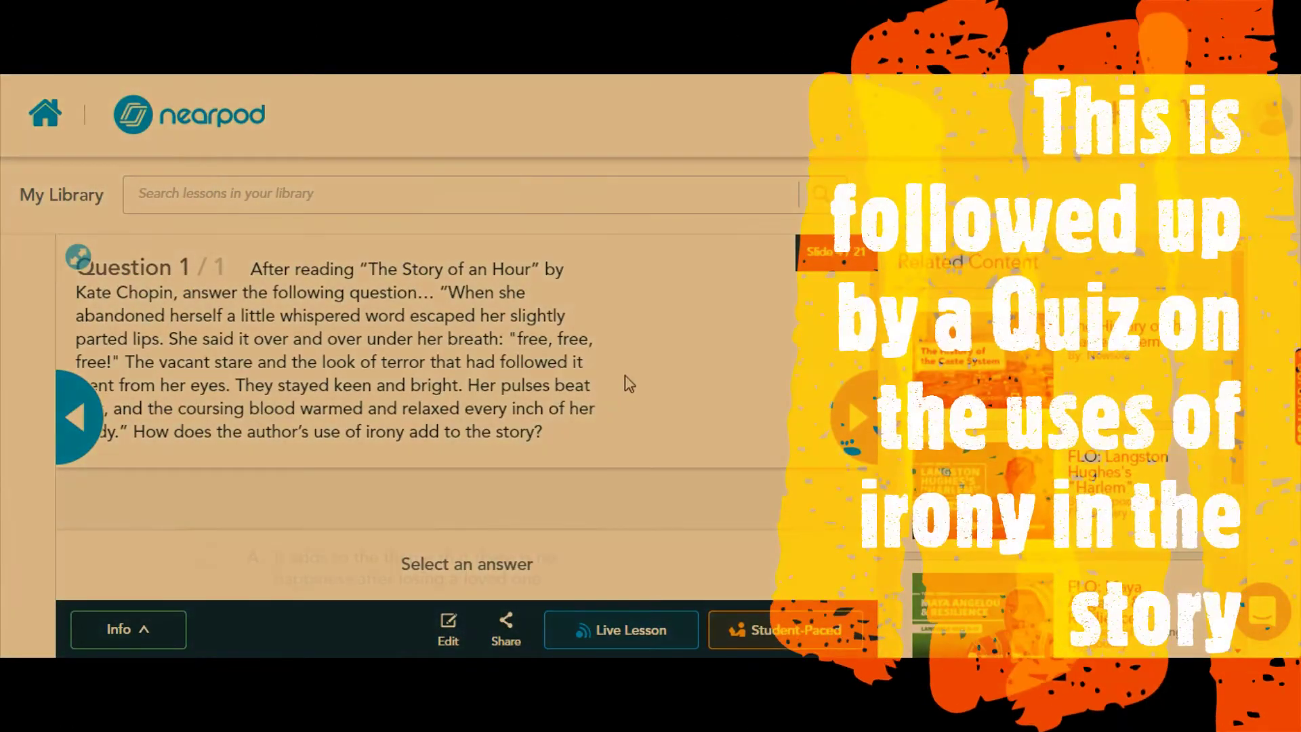
scroll(488, 348, down, 5)
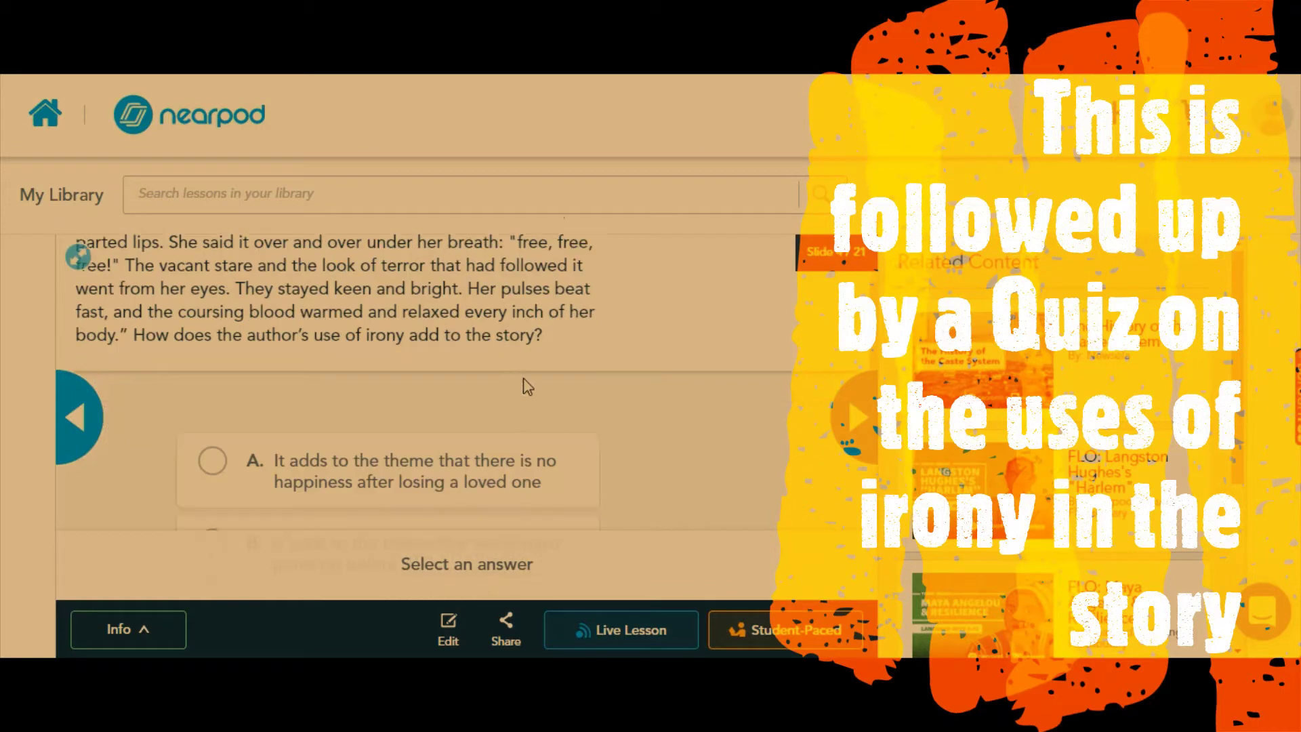
scroll(653, 450, down, 1)
scroll(663, 465, up, 5)
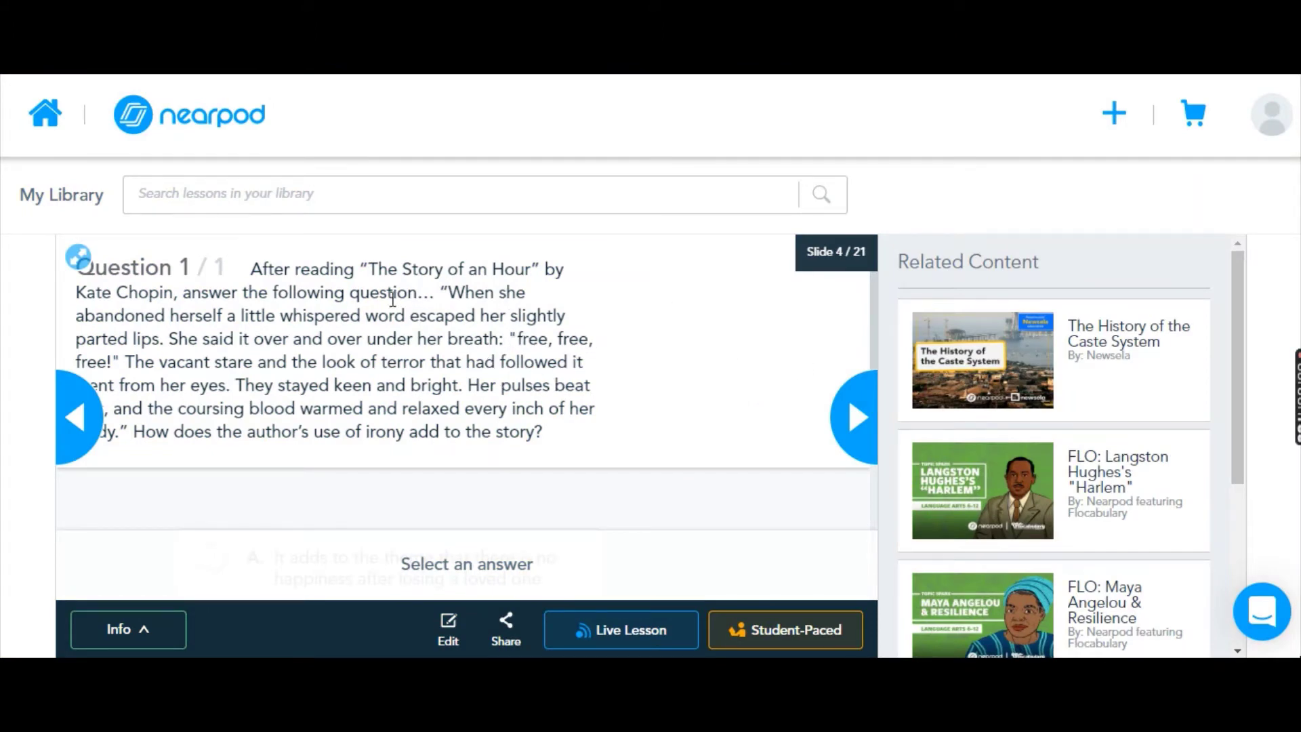
scroll(568, 404, down, 5)
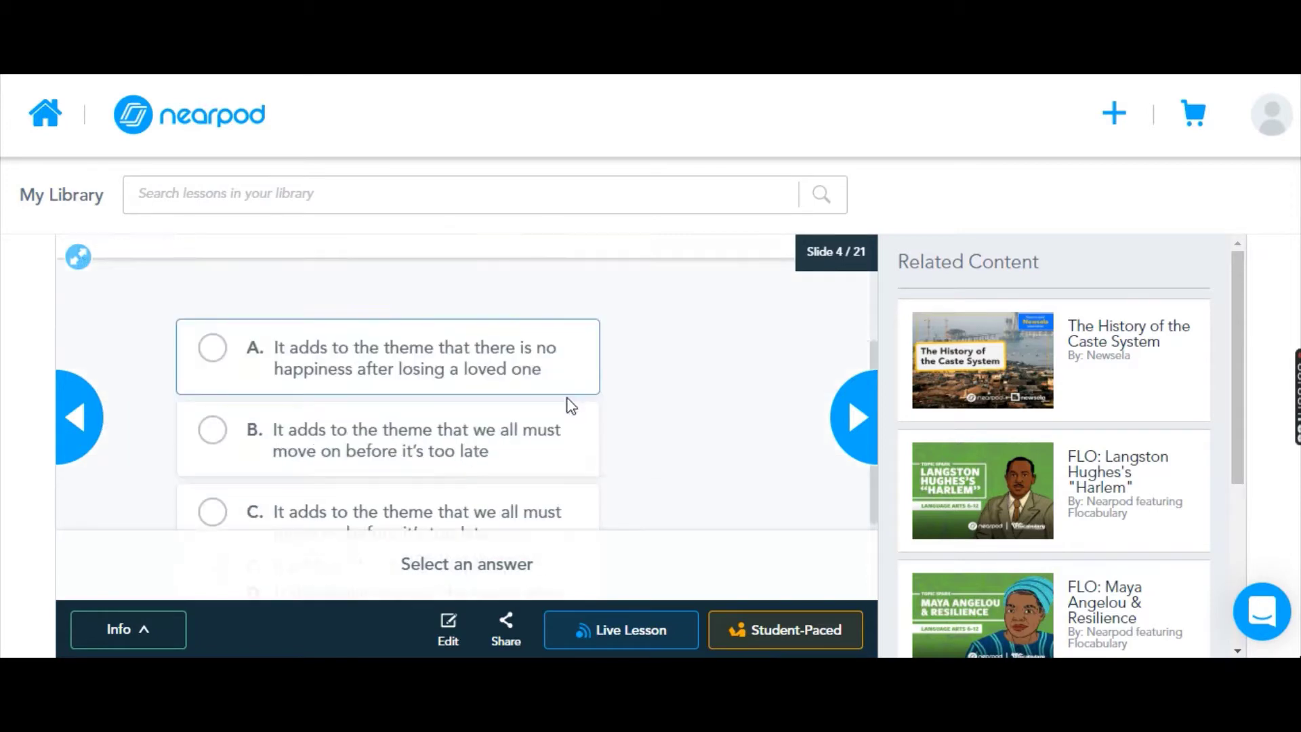
click(407, 391)
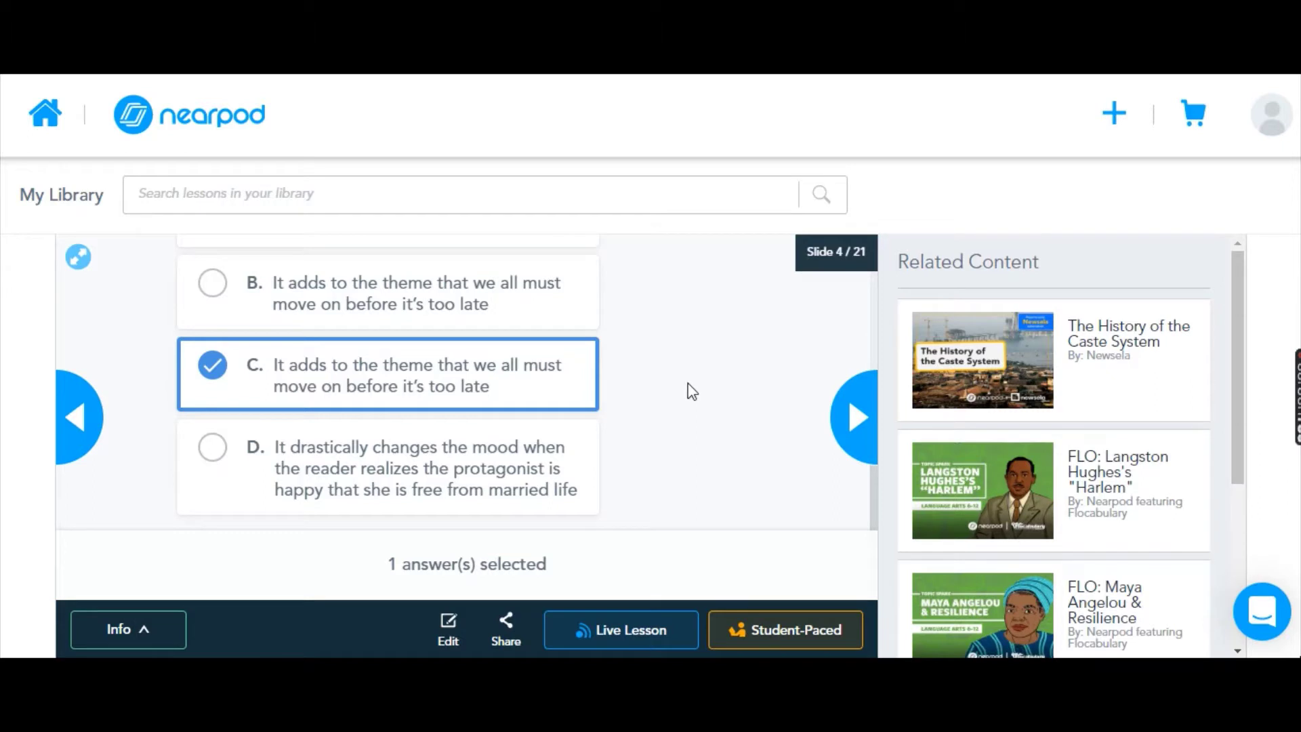
click(858, 426)
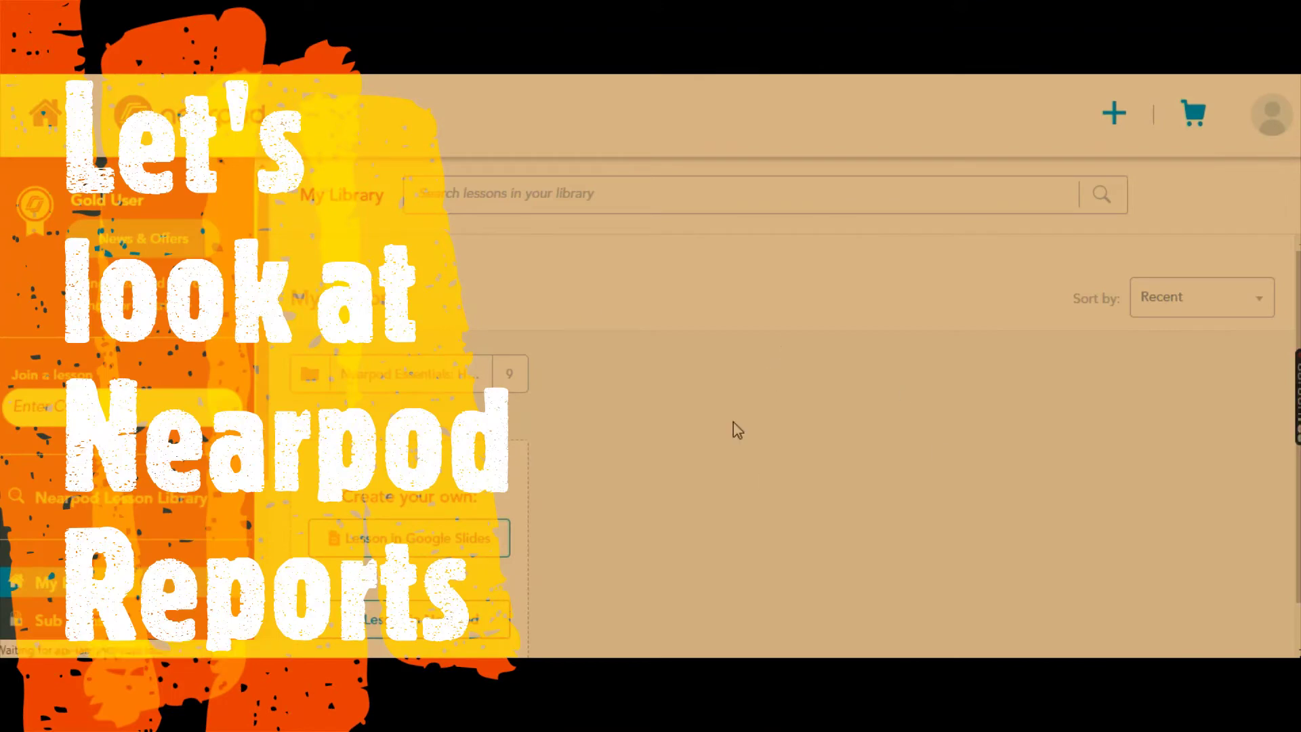
Open the post-session reports and bring up the EOC prep 4 report for the 2019-4-11 7:44 am session.
scroll(96, 350, down, 4)
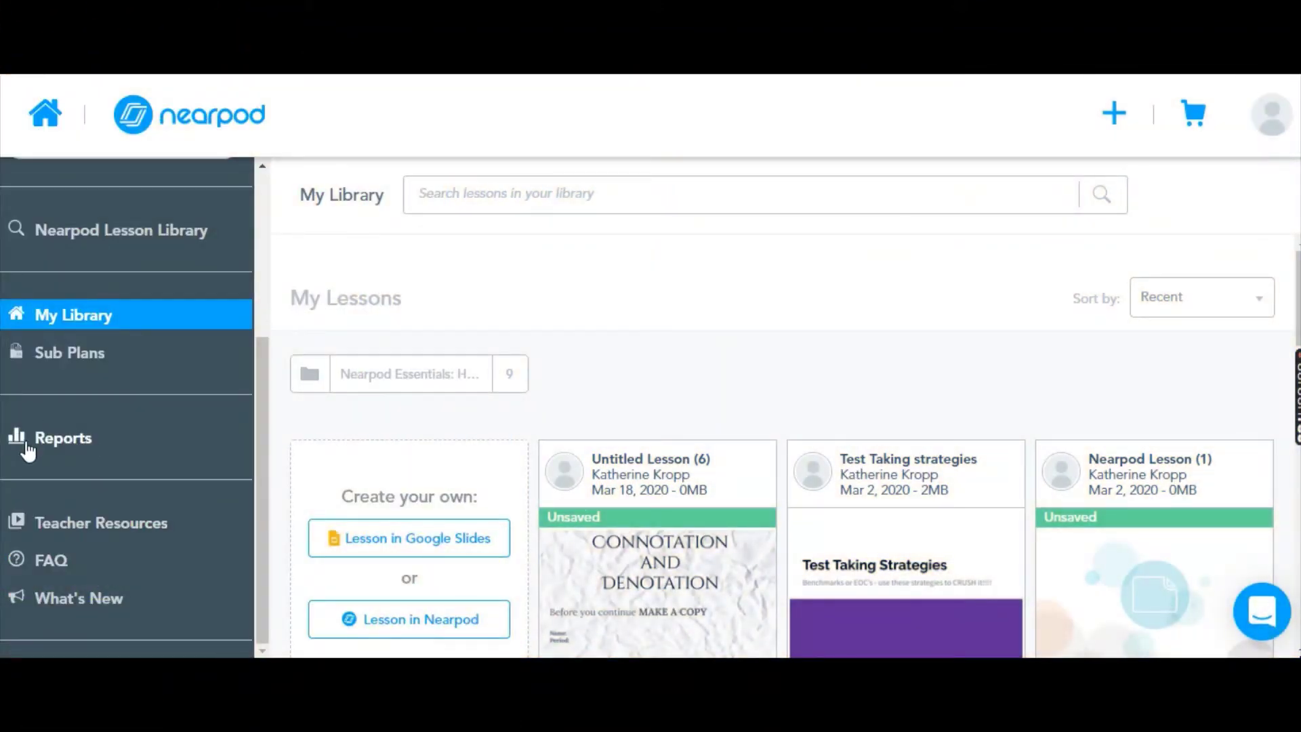
click(32, 444)
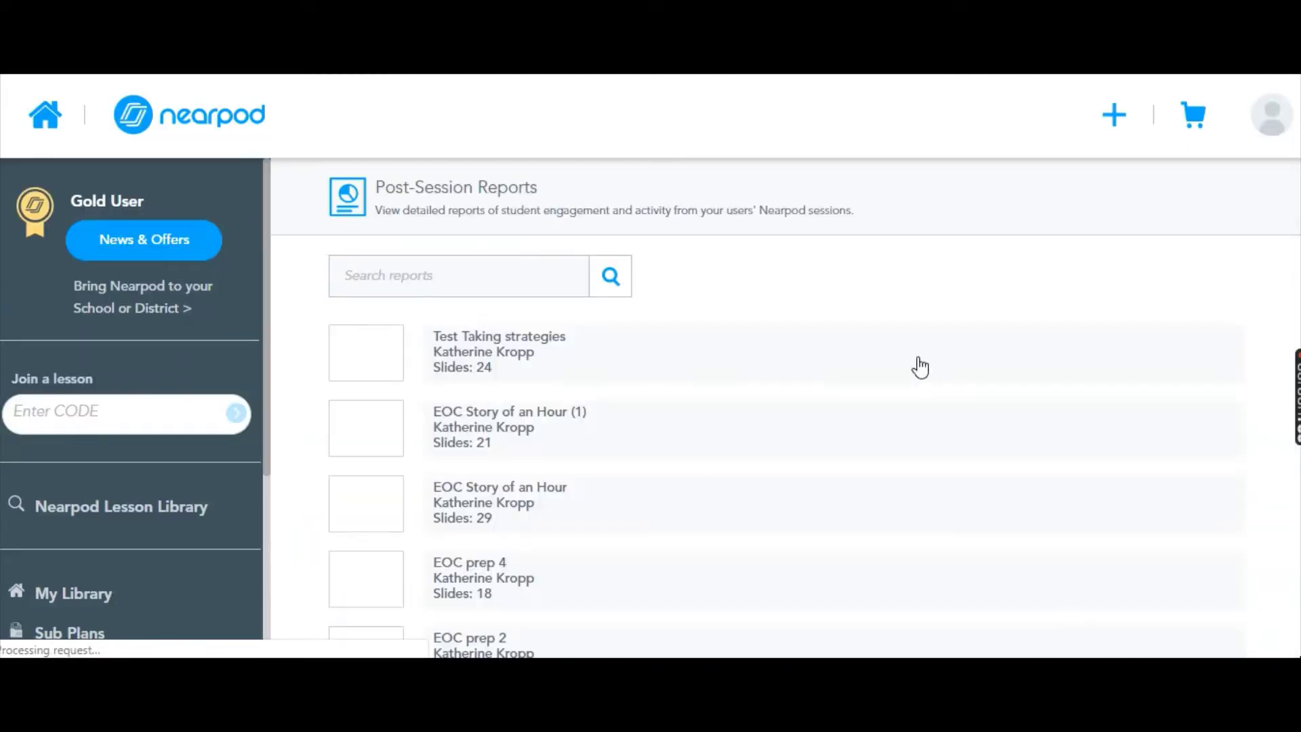
scroll(860, 474, down, 2)
click(861, 481)
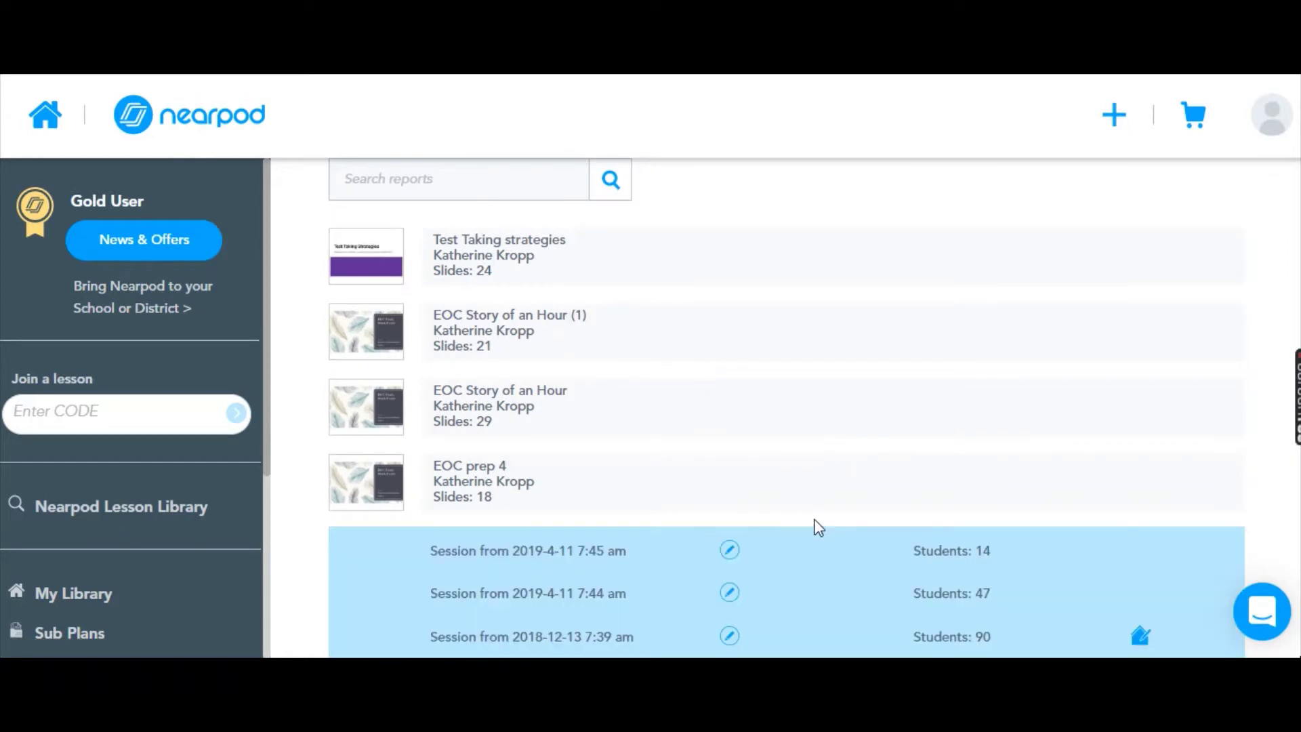
scroll(799, 508, down, 2)
click(732, 502)
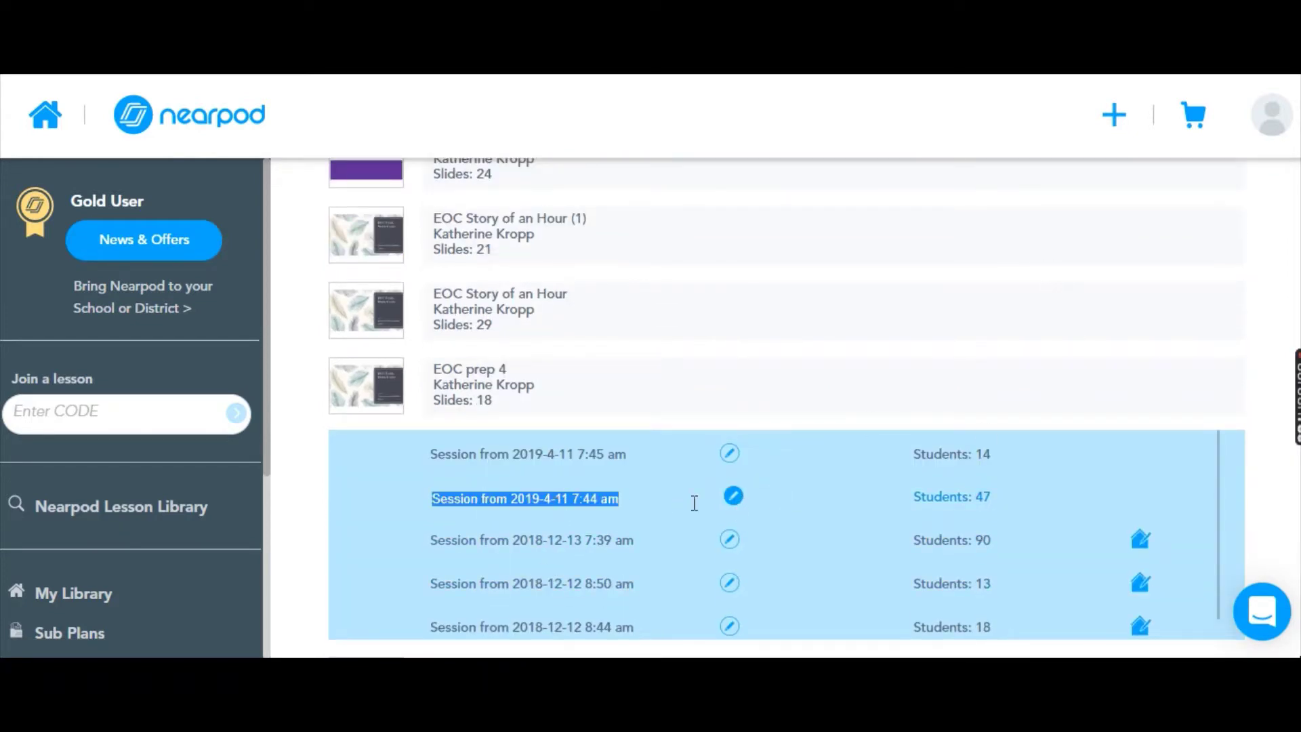
click(949, 500)
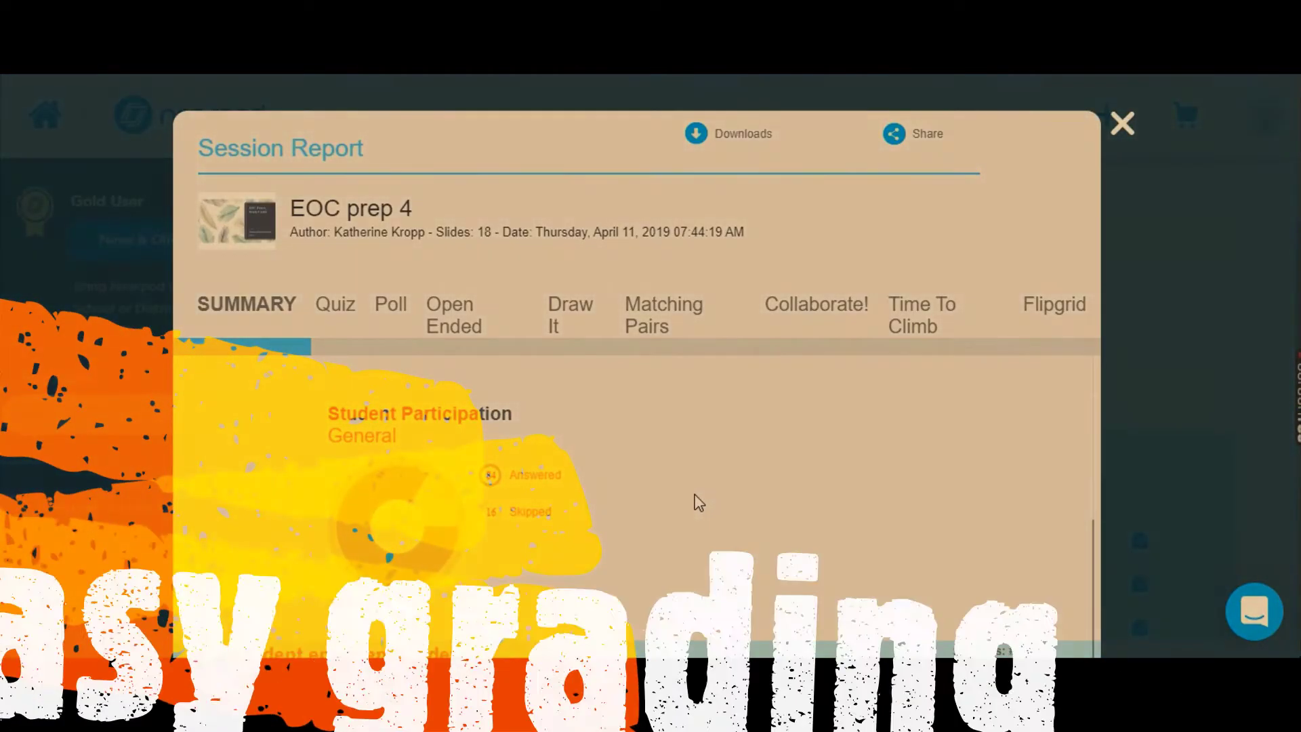
Review the per-student engagement details and participation in the session report's summary, and close the report.
scroll(698, 461, down, 10)
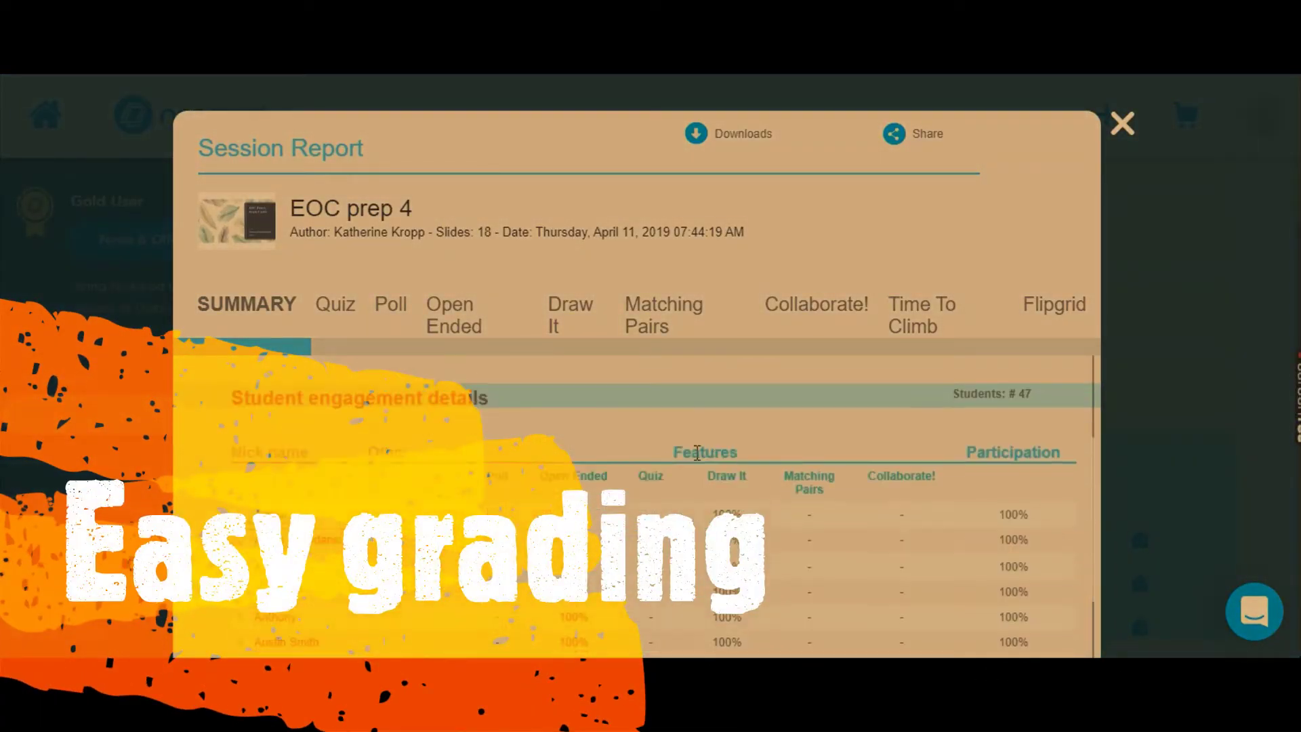
scroll(695, 453, down, 6)
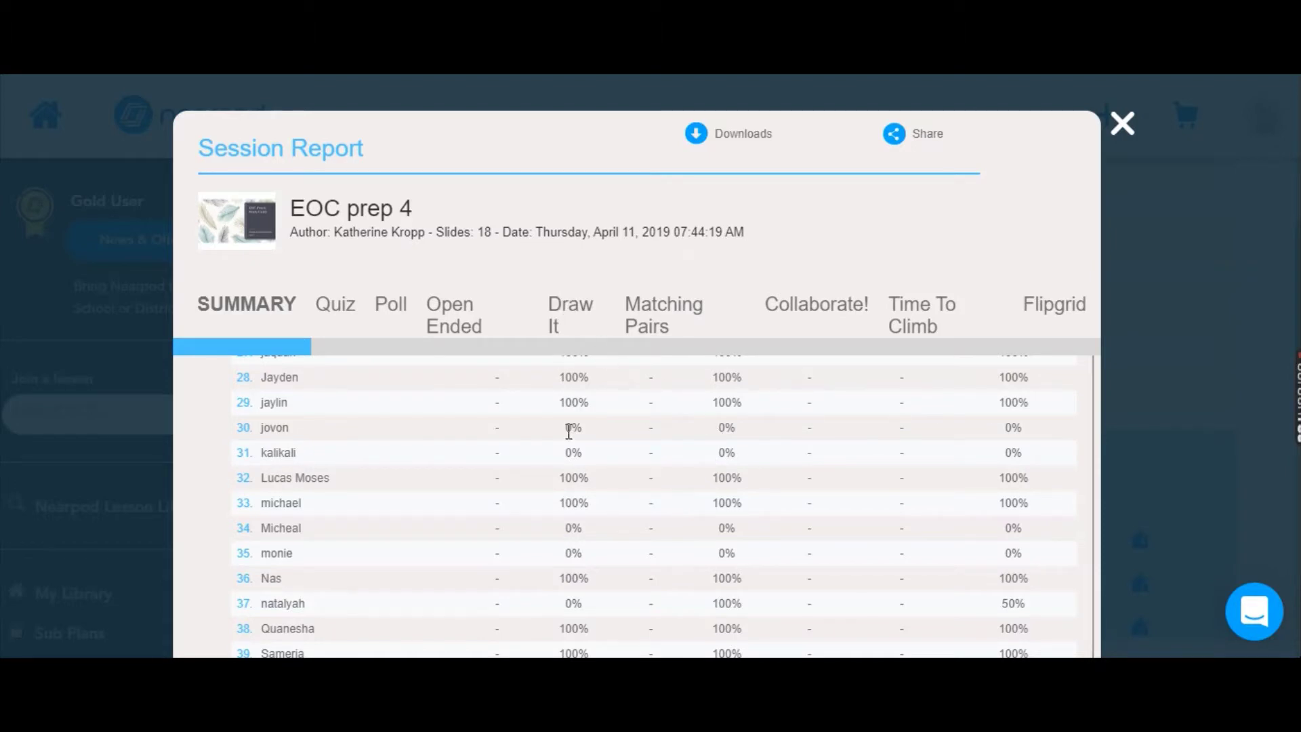
scroll(700, 547, up, 12)
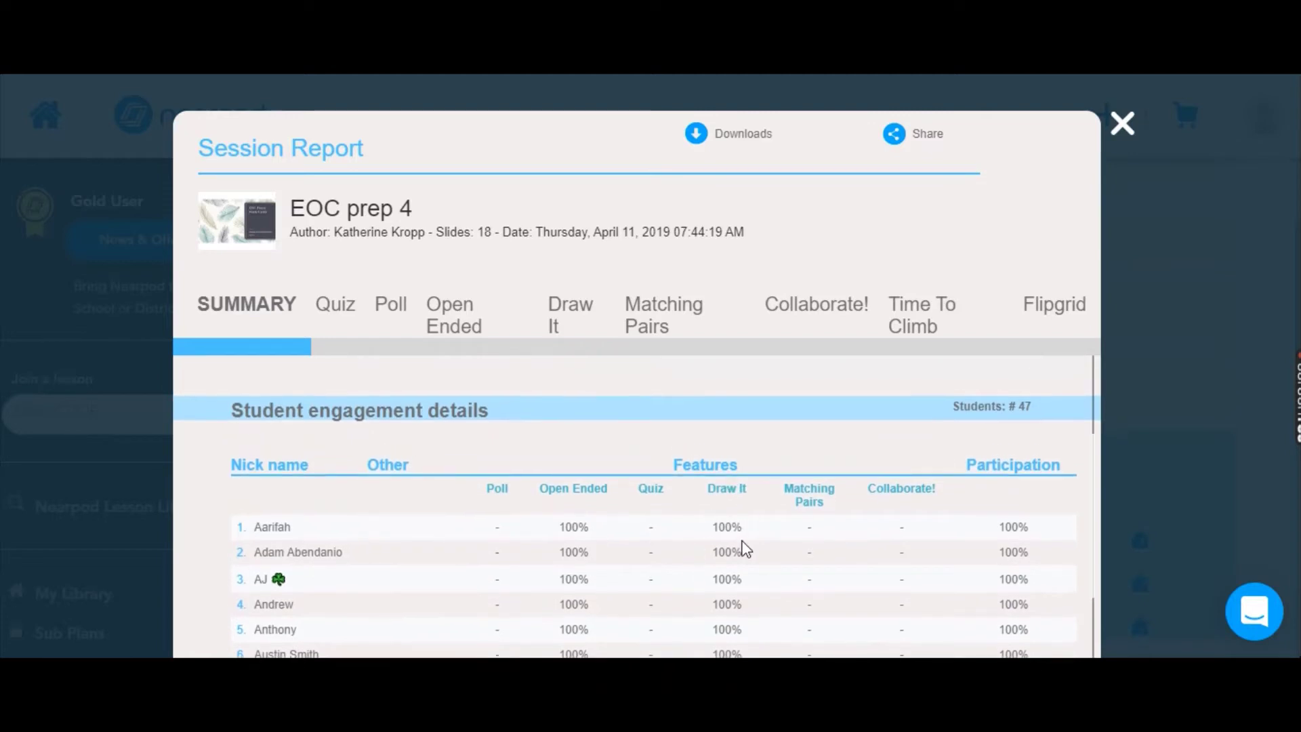
scroll(651, 519, down, 4)
scroll(596, 525, up, 5)
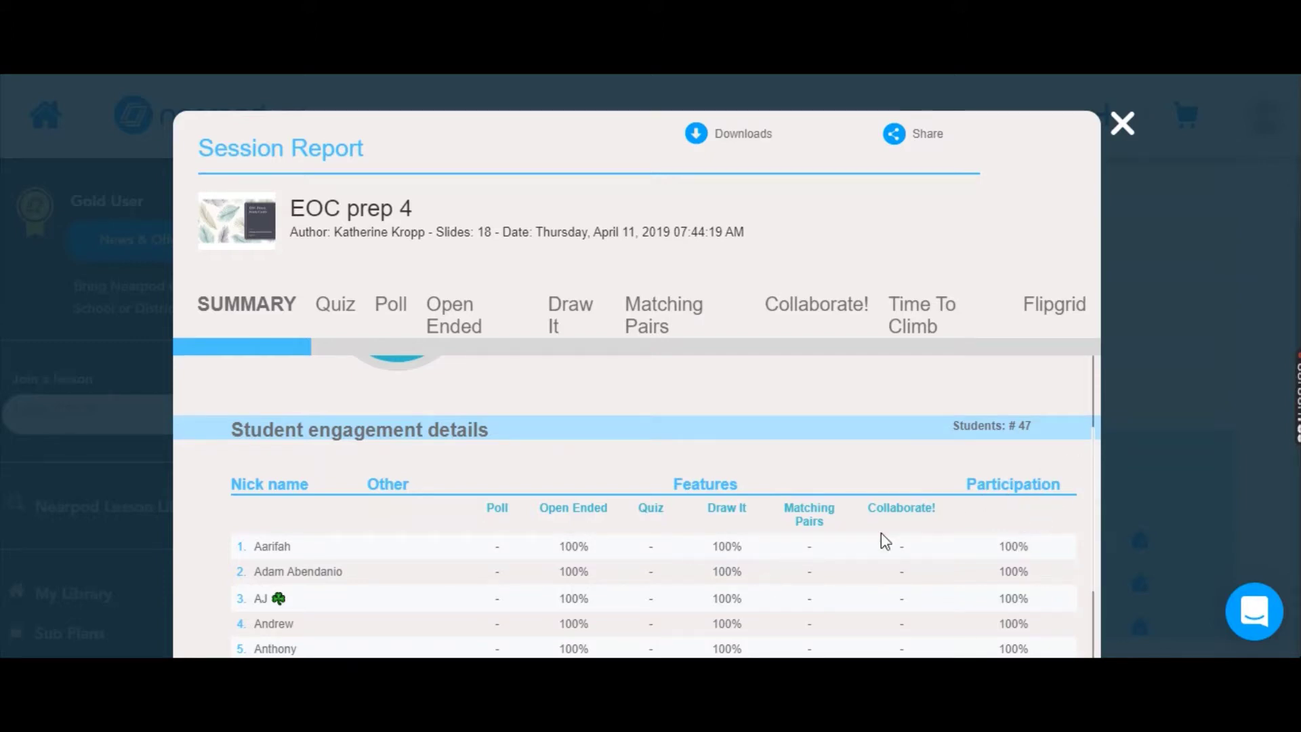
scroll(863, 528, down, 4)
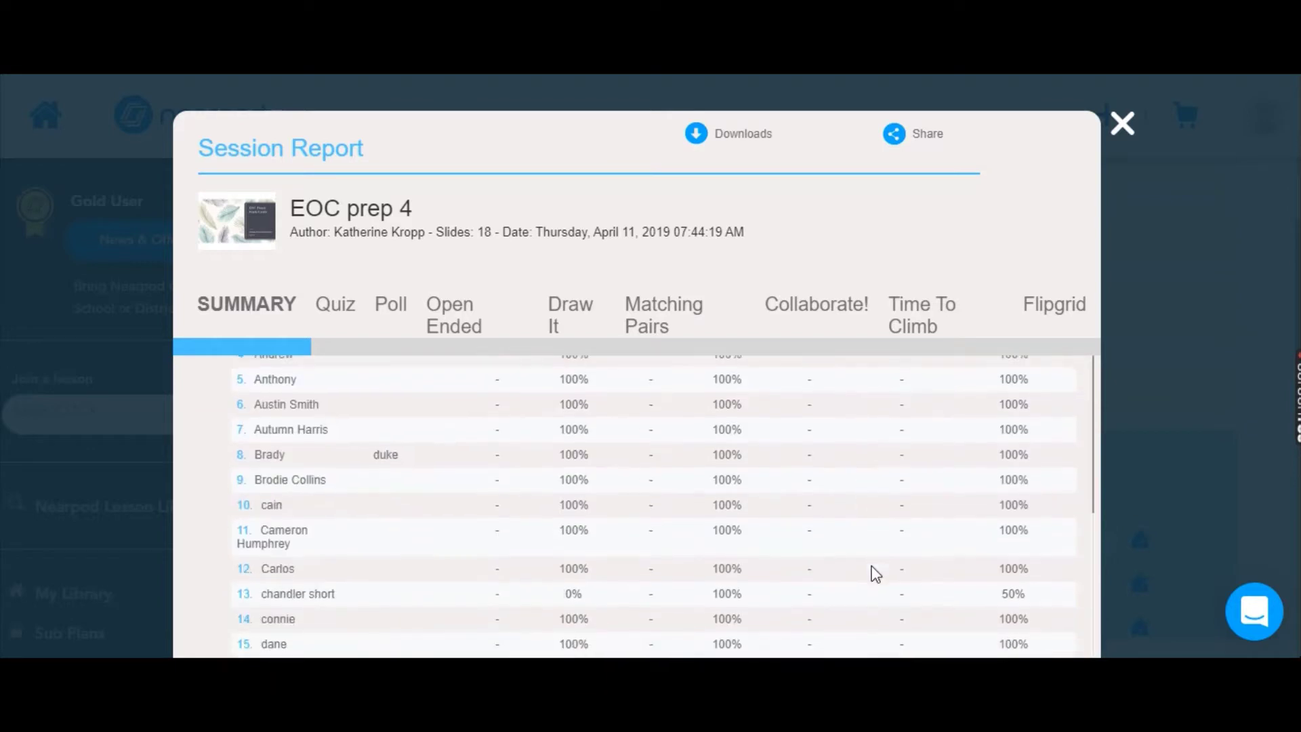
scroll(814, 546, down, 4)
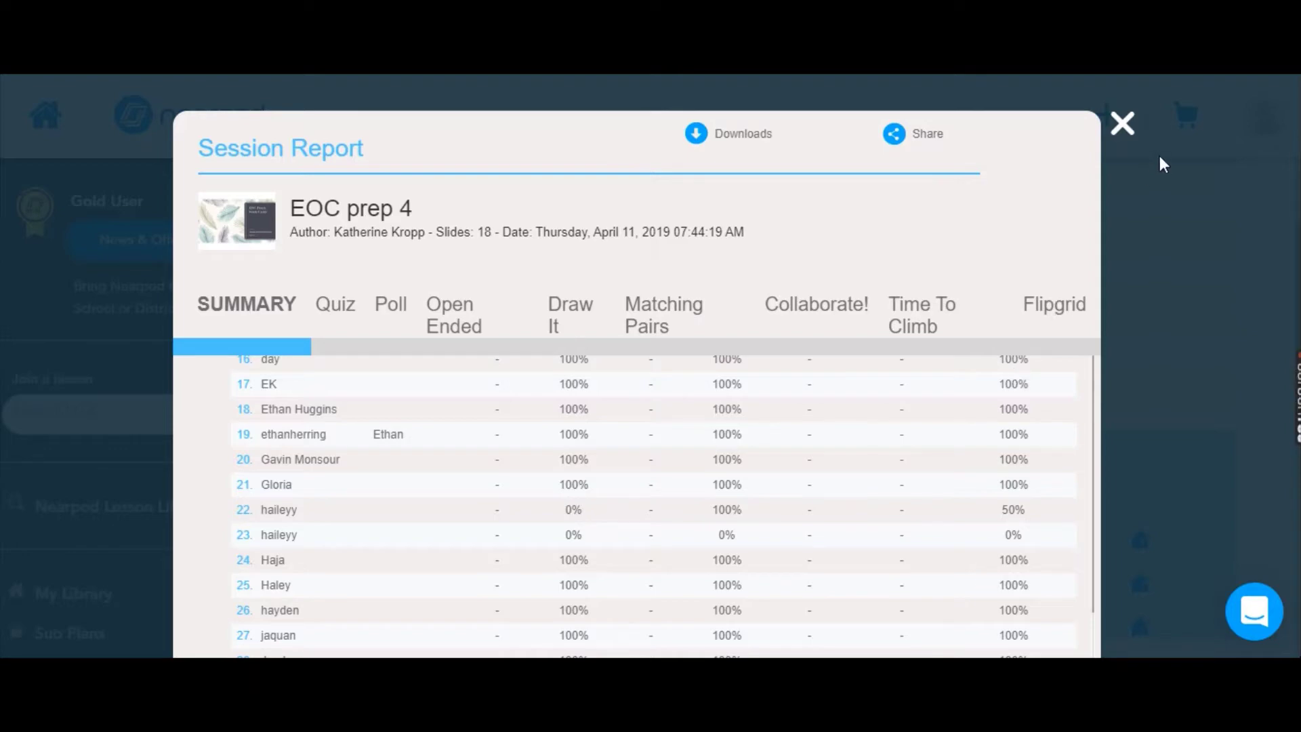
click(1123, 124)
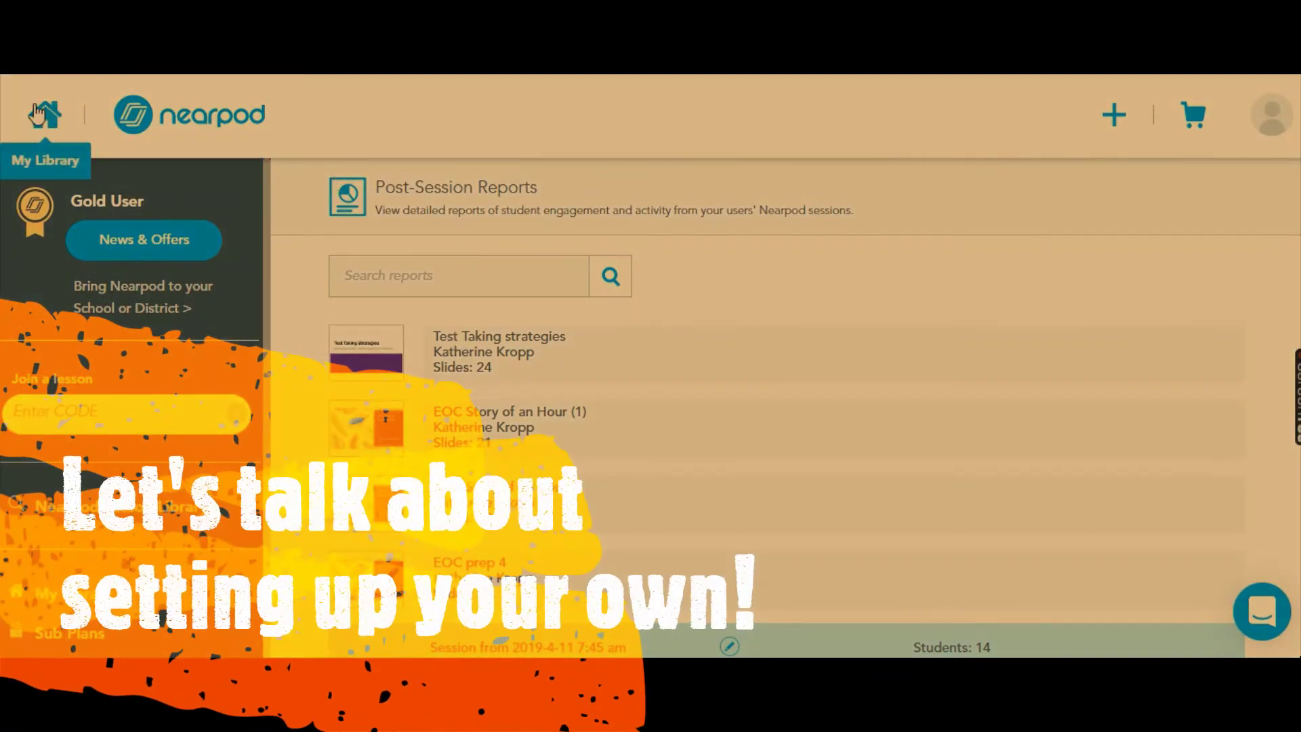
Return to My Library, start a new Nearpod lesson and choose Google Drive as the source for uploaded slides.
click(45, 114)
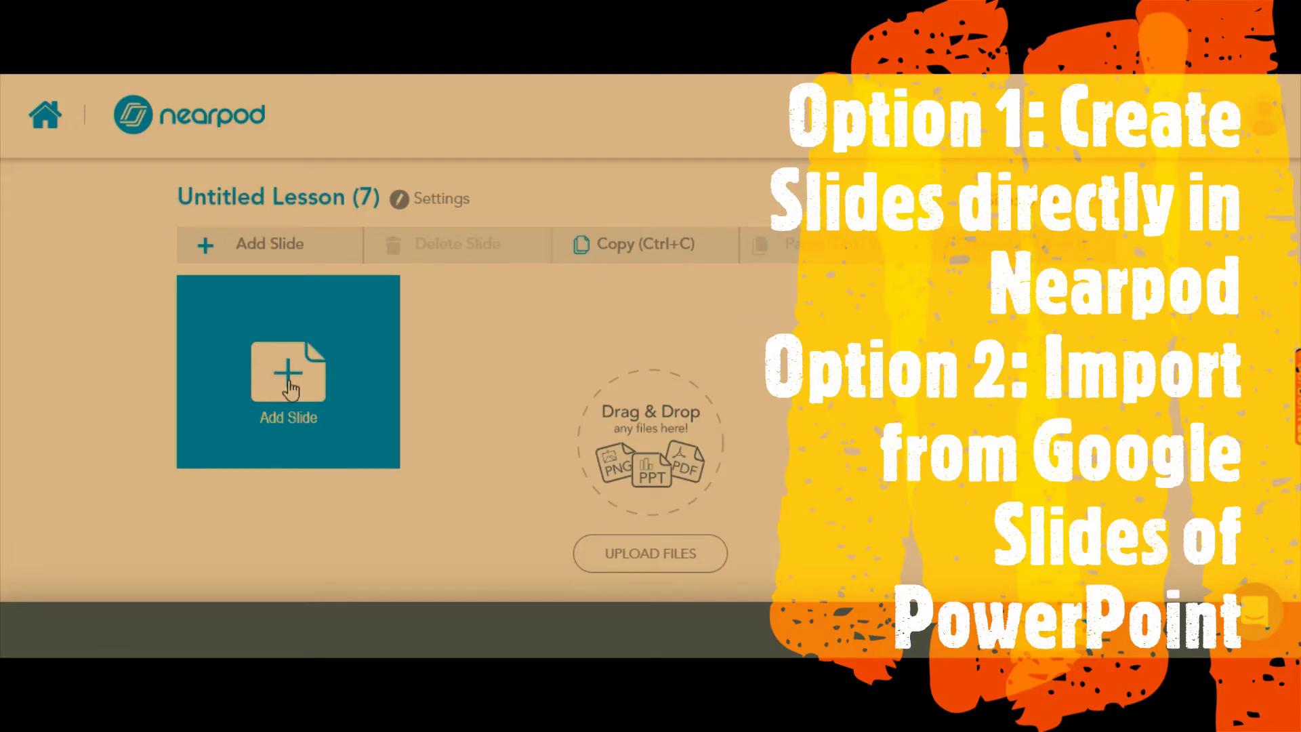
click(663, 555)
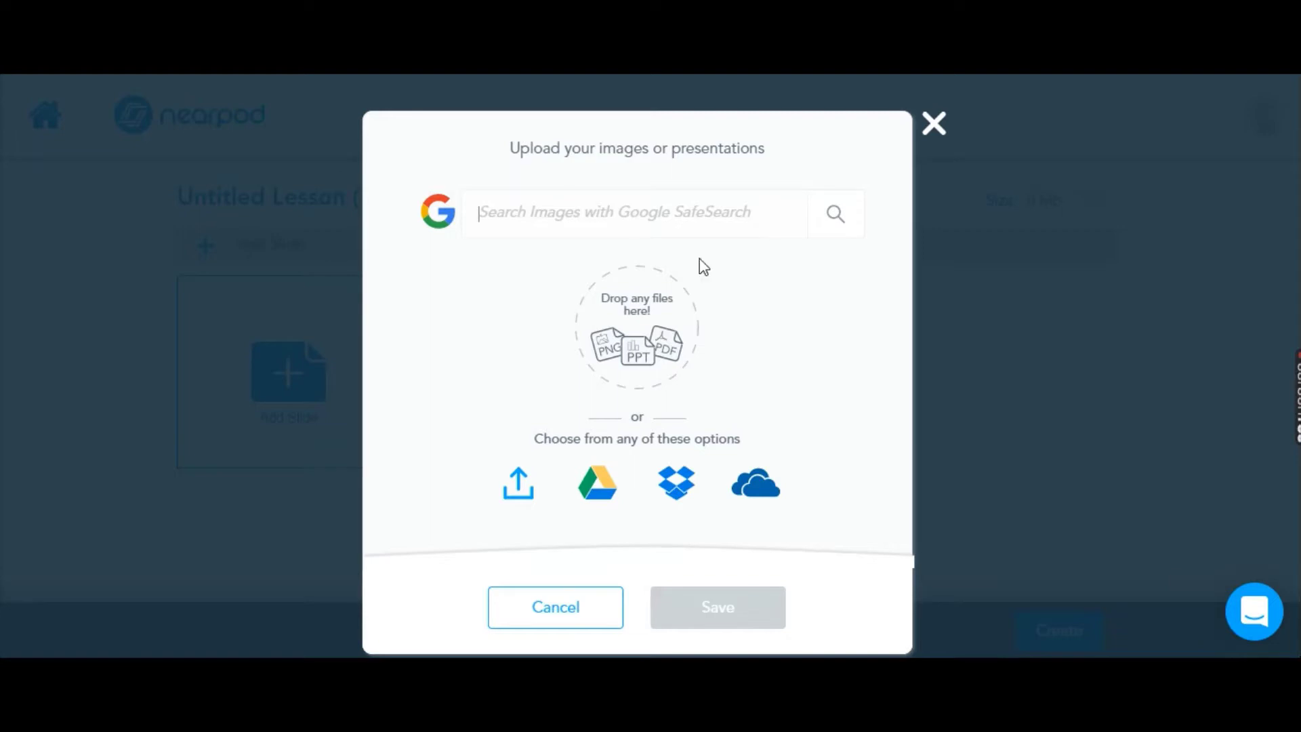
click(607, 487)
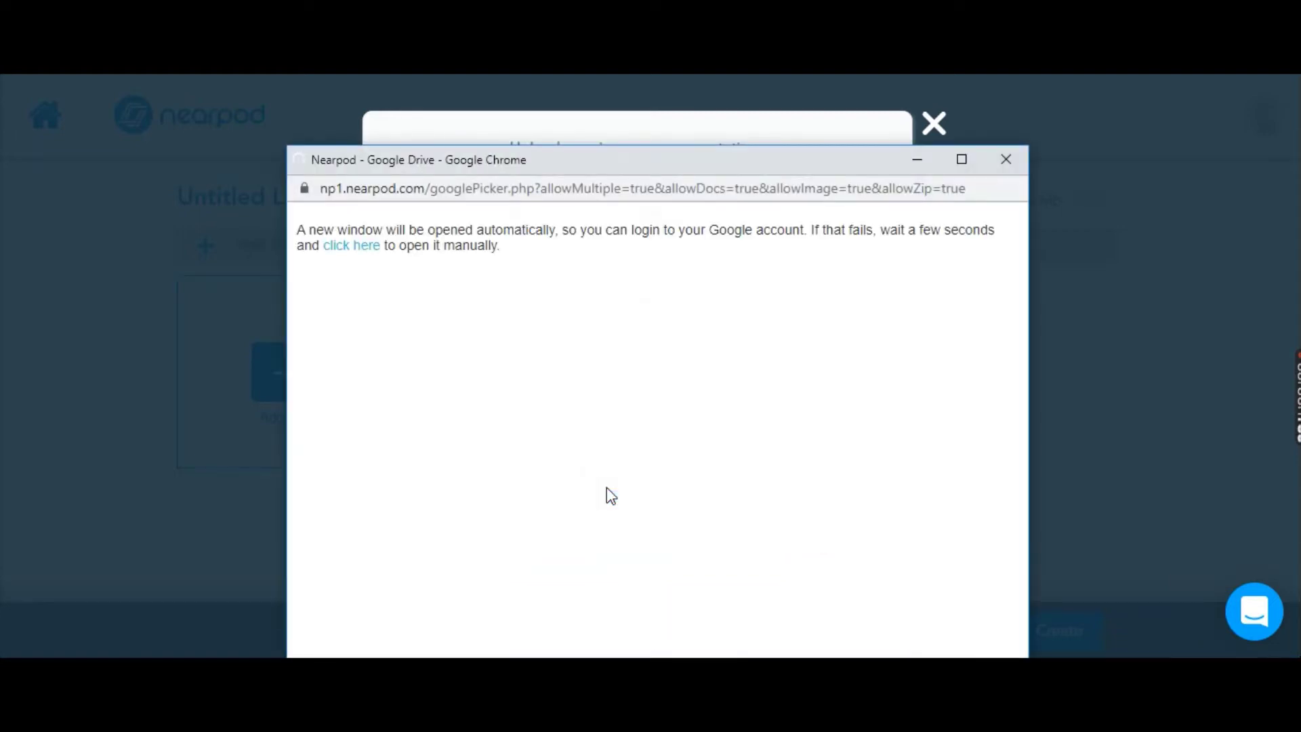
Import the "Characterization and Types of Characters" template presentation from the Google Drive results for "slides".
scroll(493, 453, down, 2)
scroll(493, 450, down, 6)
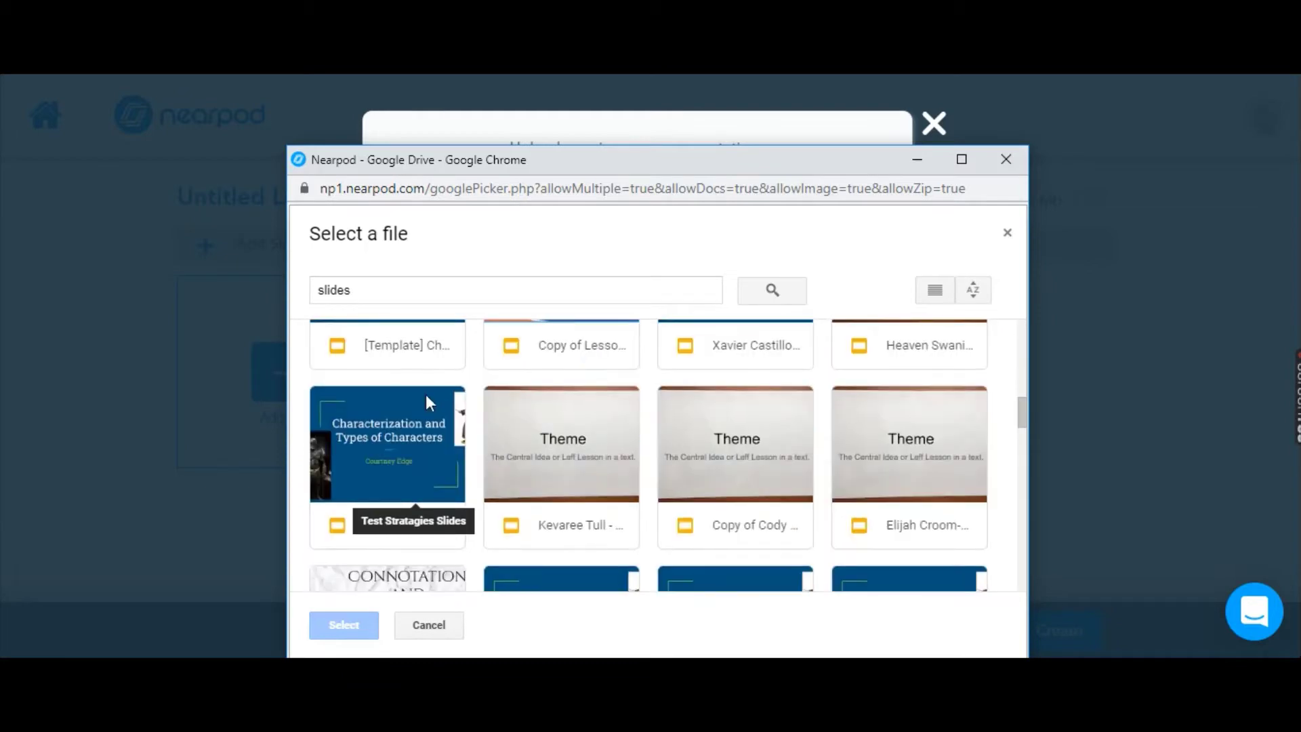
scroll(425, 399, up, 2)
click(415, 417)
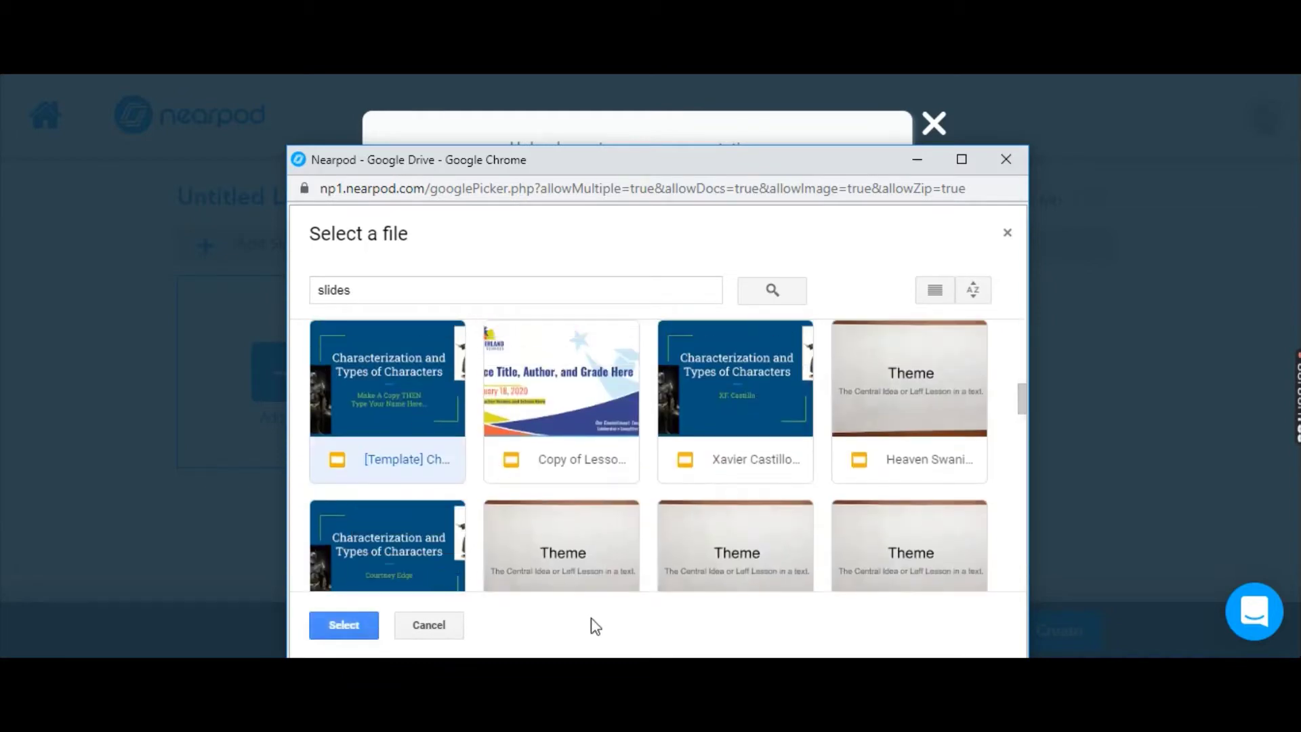
double_click(387, 393)
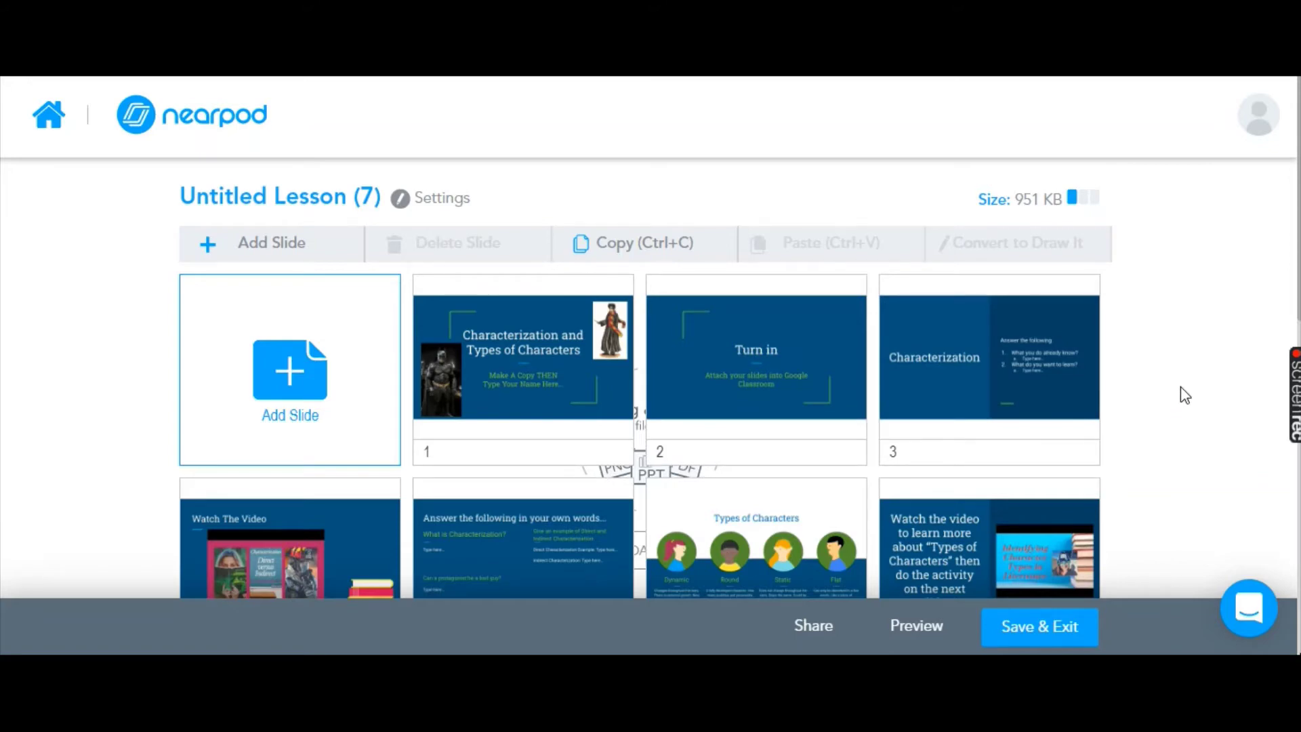
Select slide 4, "Watch The Video", in the new lesson and look over the neighbouring imported slides.
scroll(1186, 413, down, 2)
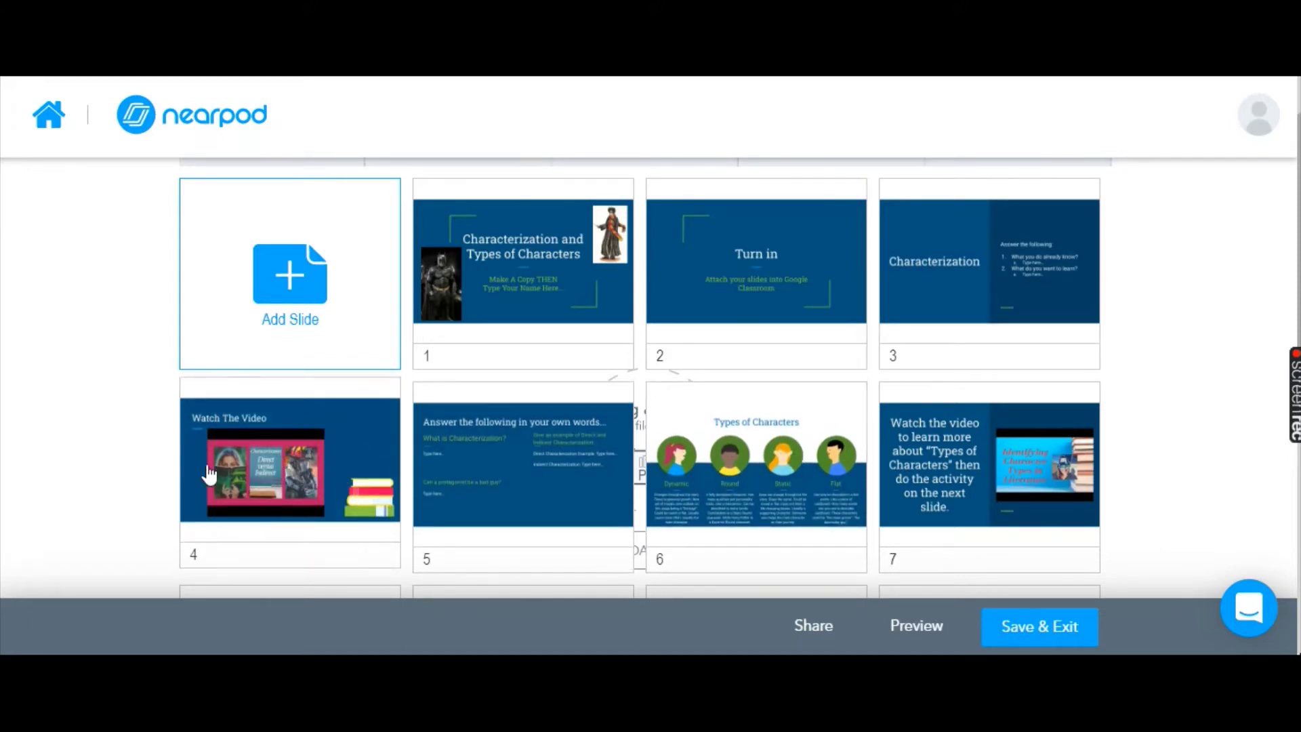
click(336, 505)
scroll(339, 515, down, 2)
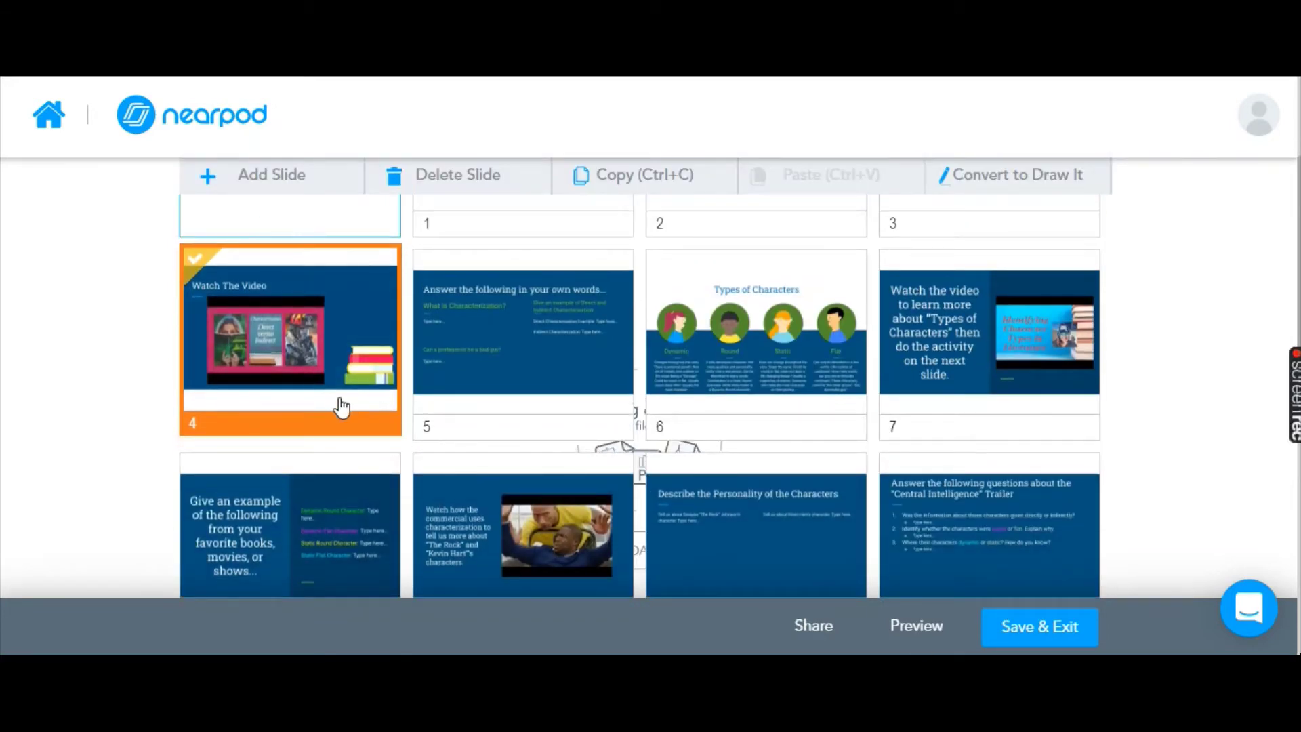
scroll(296, 427, up, 2)
scroll(296, 427, up, 2)
scroll(540, 442, down, 2)
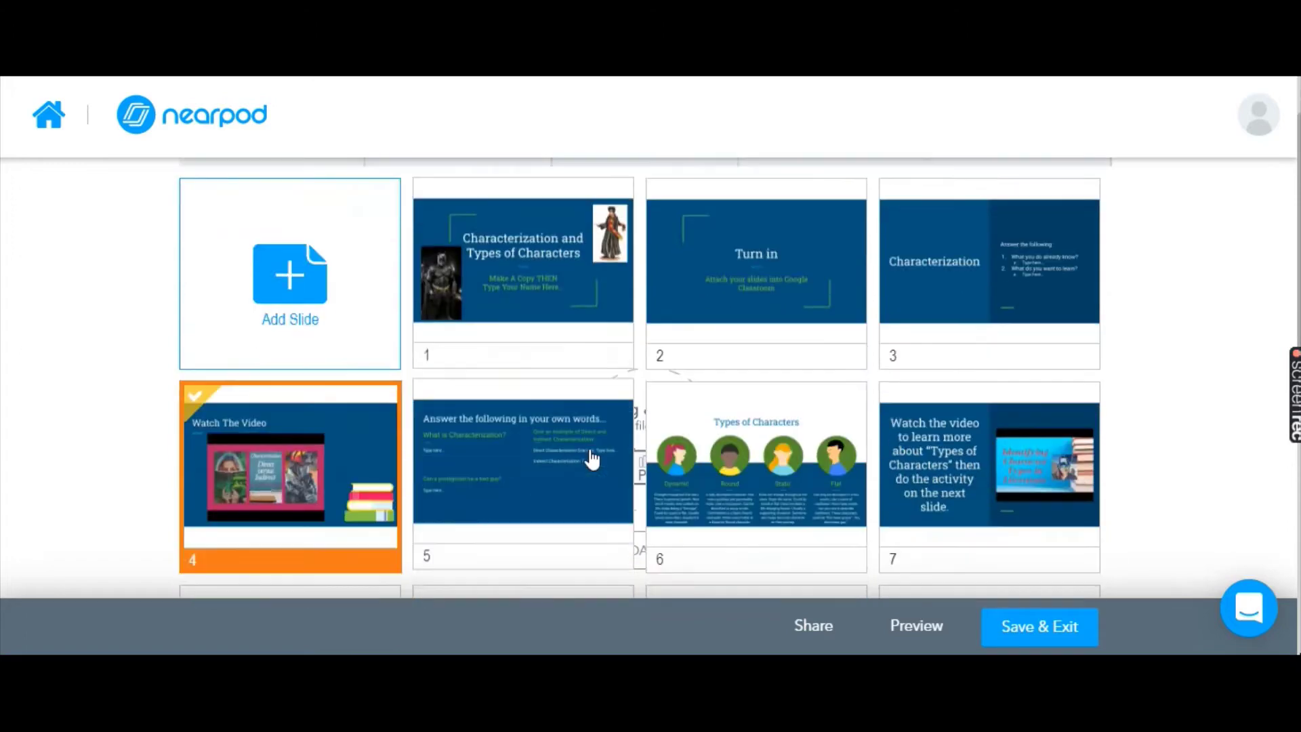
scroll(546, 375, down, 2)
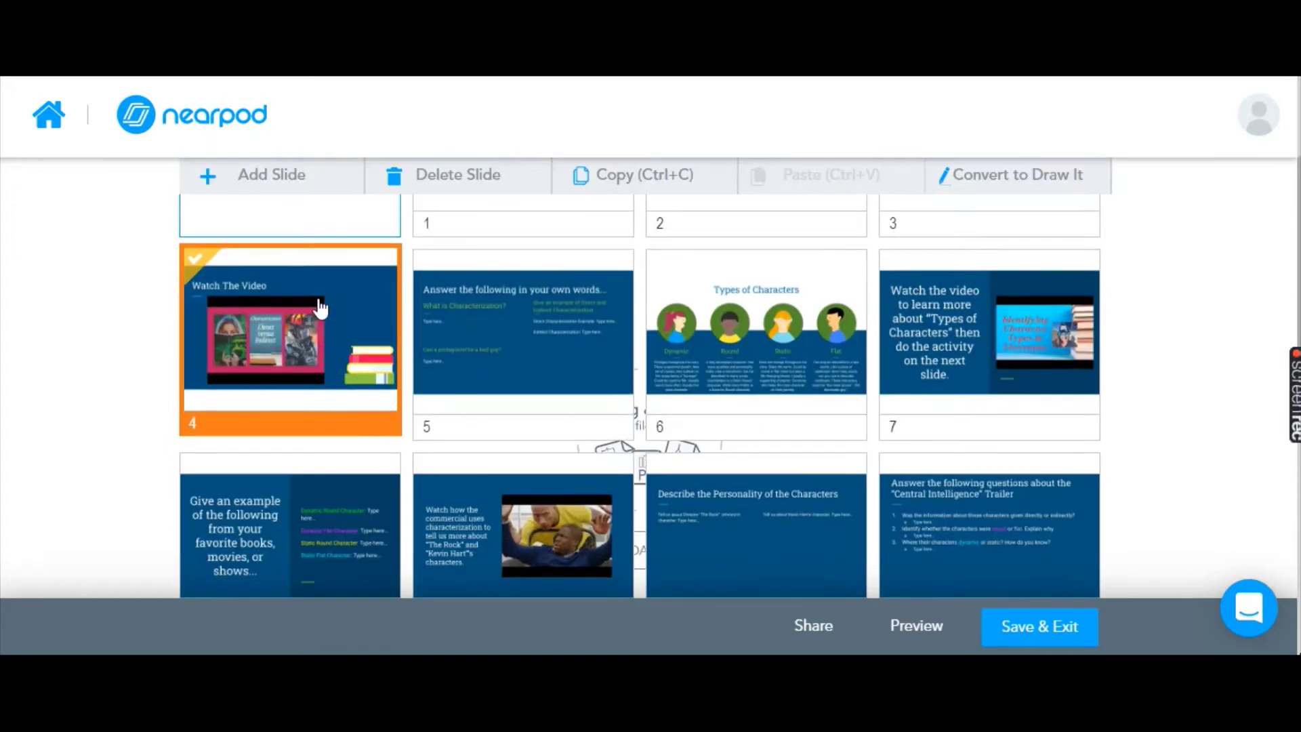
Preview the "Watch The Video" slide as students see it, and close the preview.
click(916, 625)
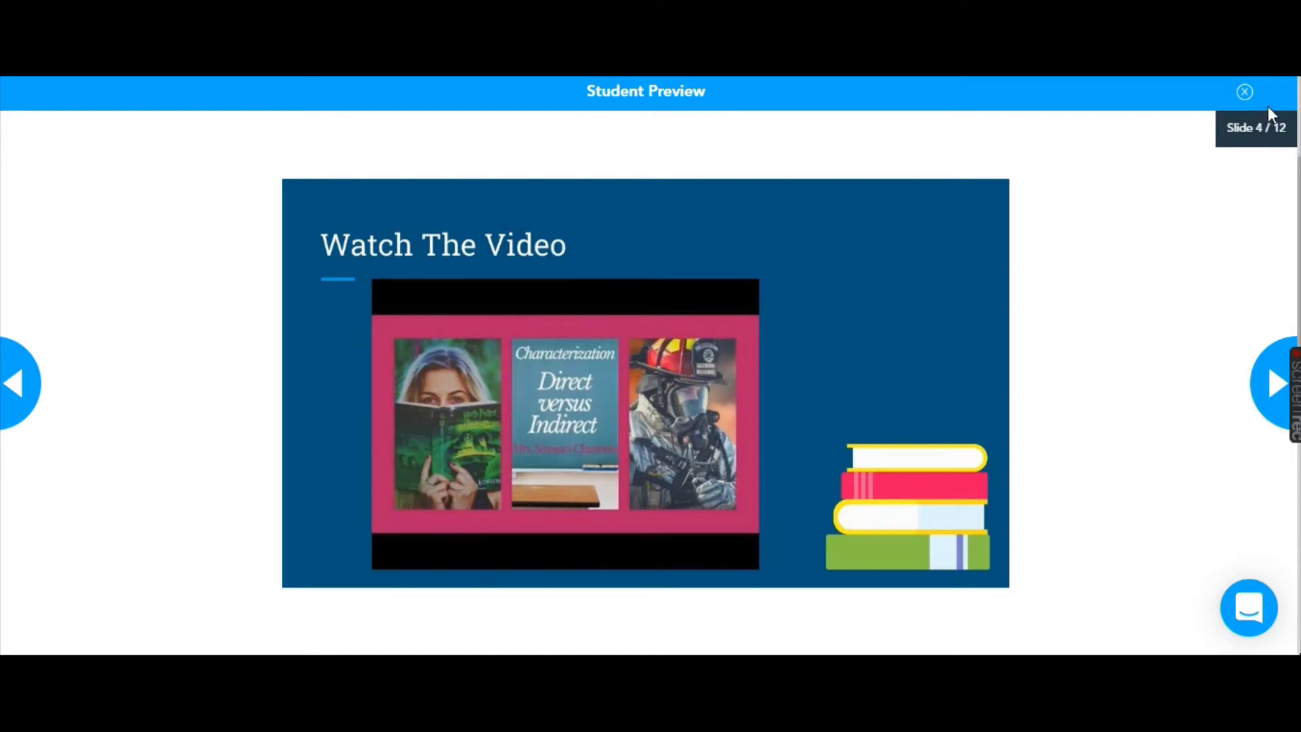
click(1245, 92)
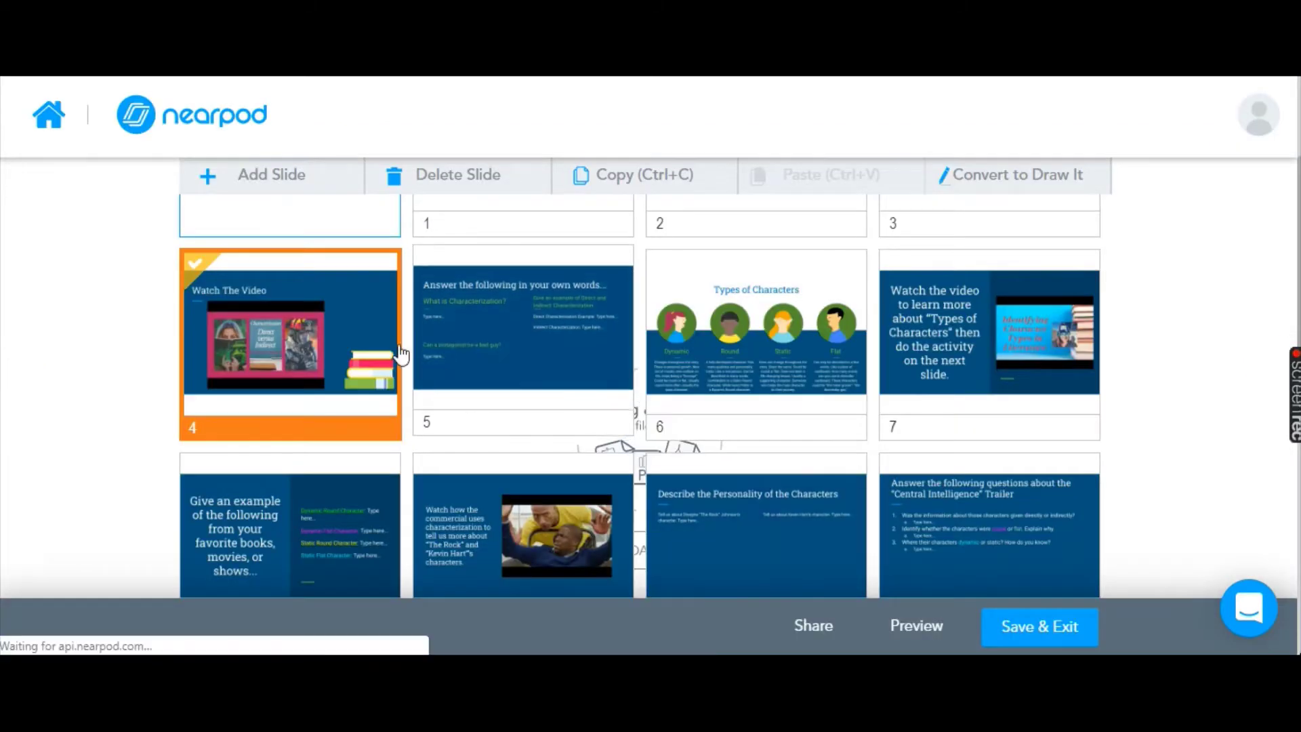
scroll(482, 413, up, 2)
click(320, 262)
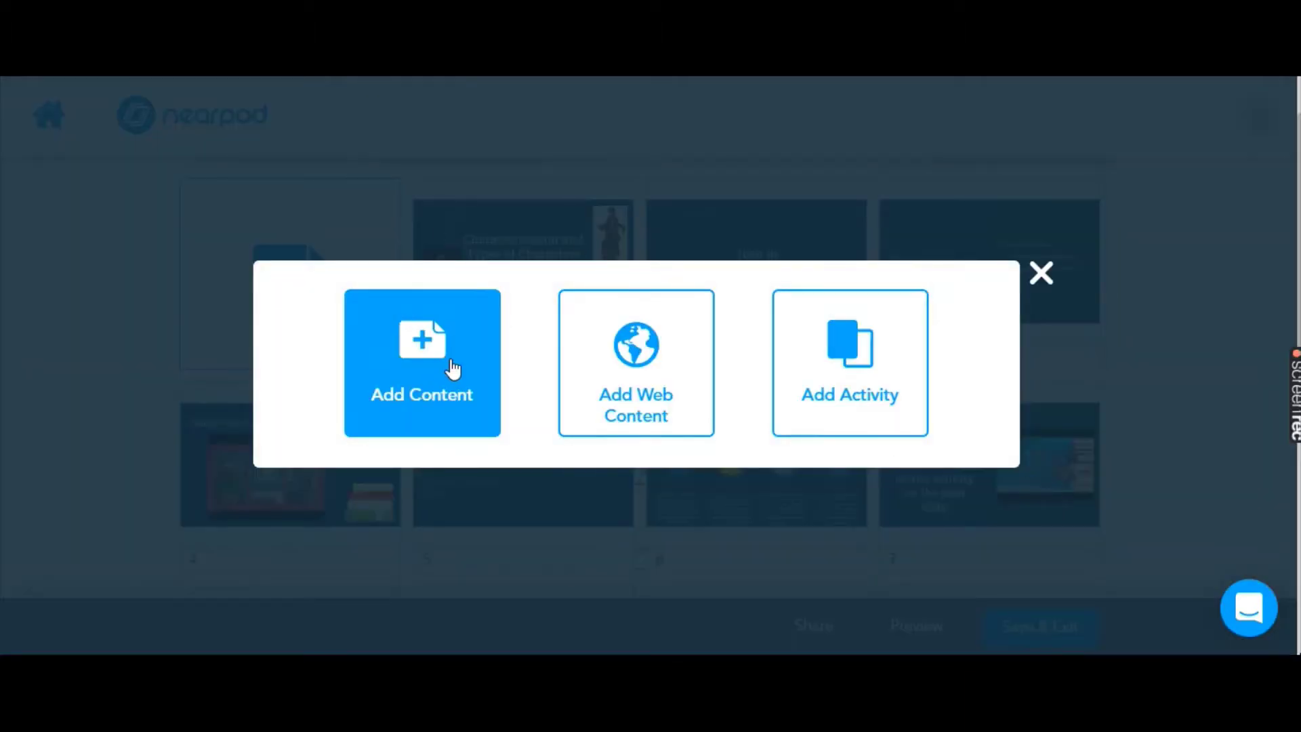
click(450, 369)
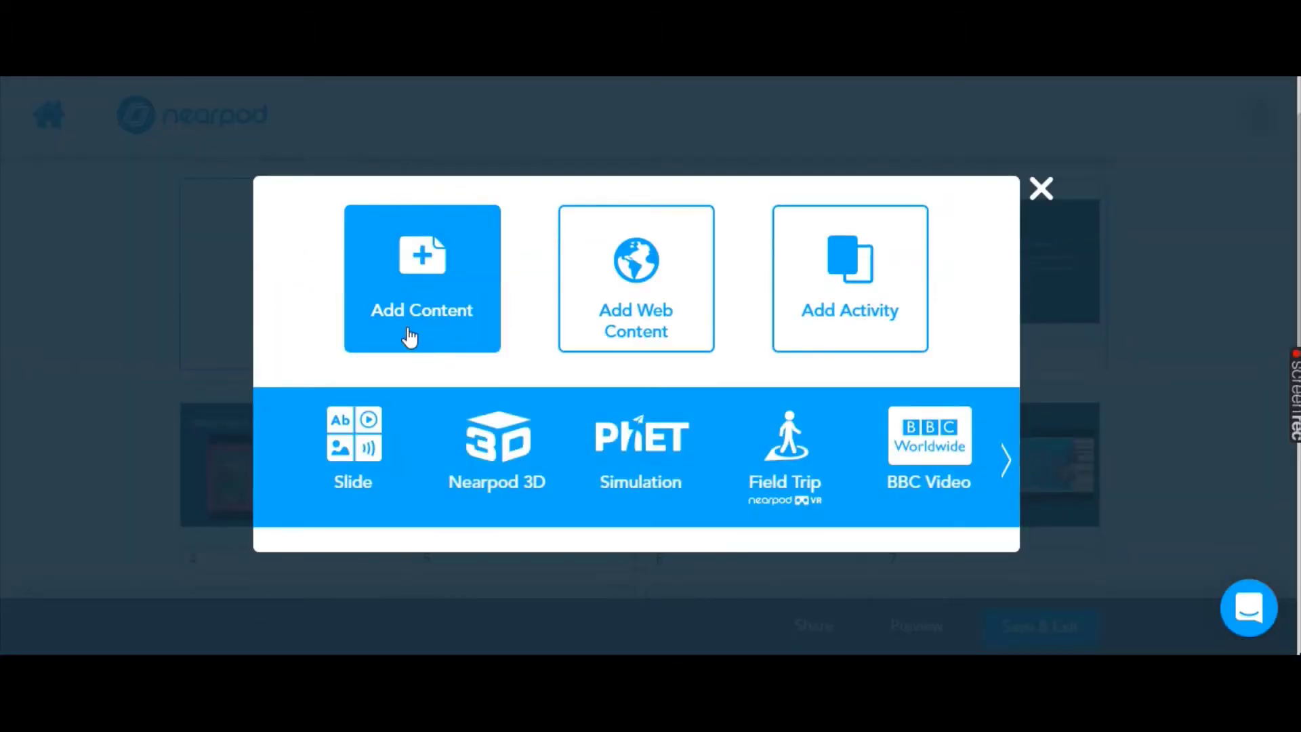
click(1005, 464)
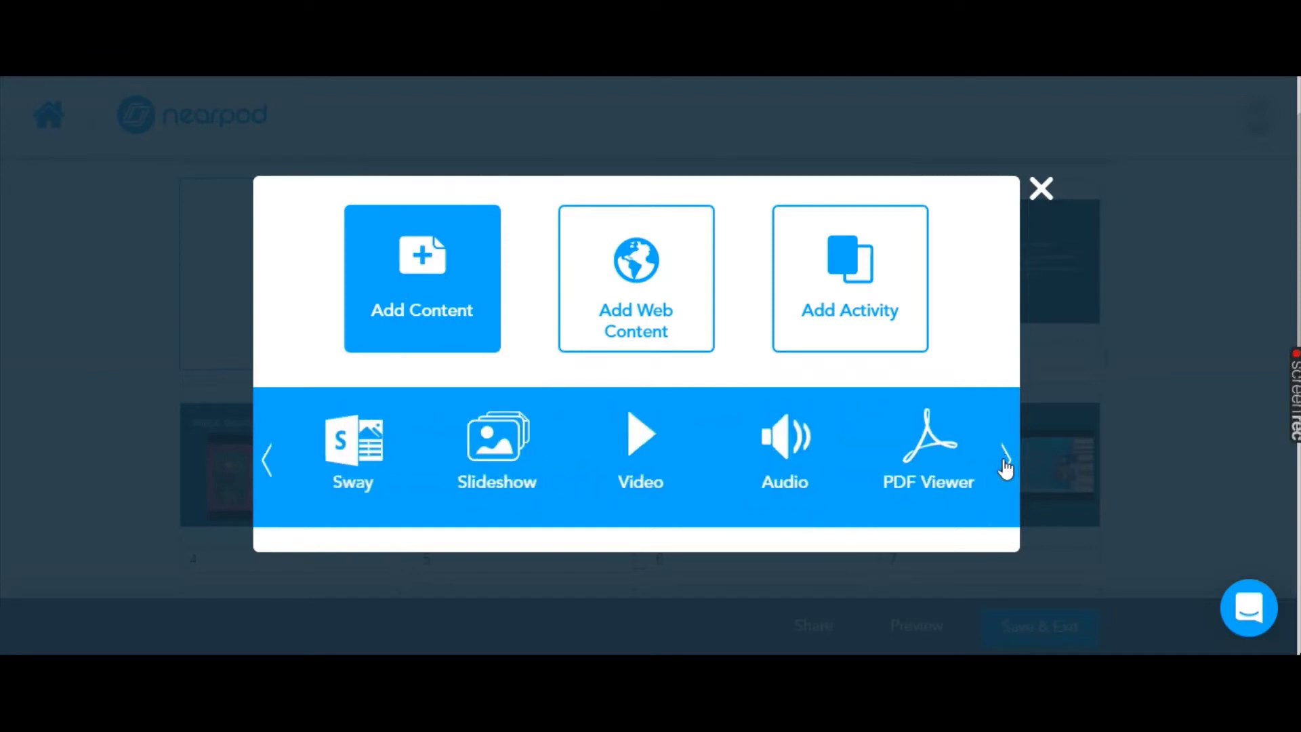
click(653, 441)
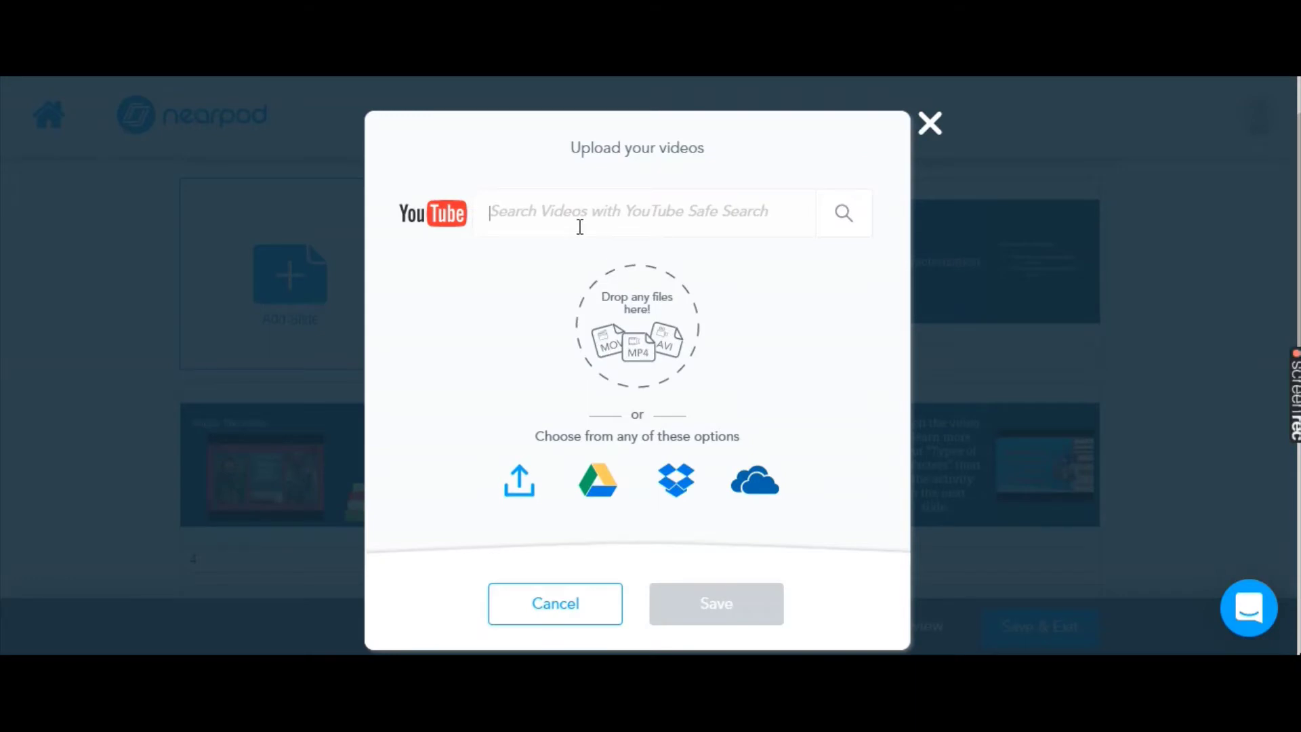
text(https://youtu.be/dqPq89b2-Cs)
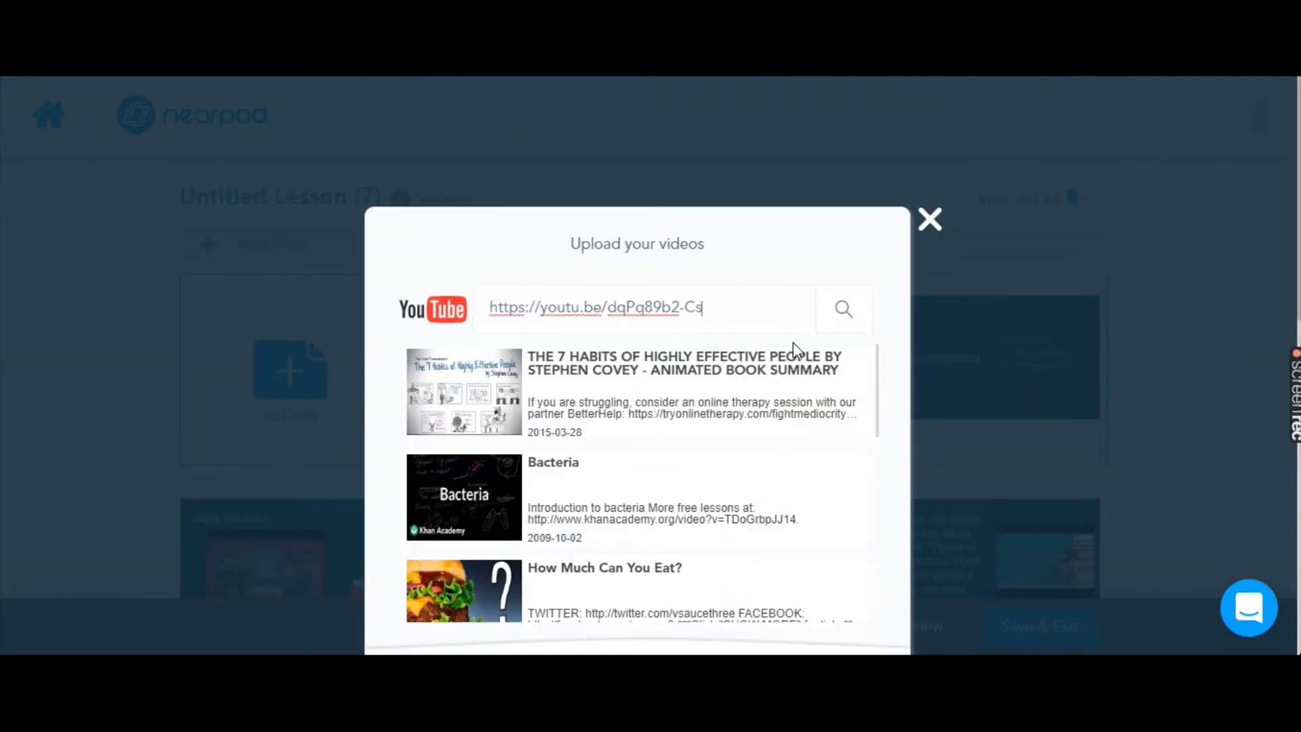
click(843, 312)
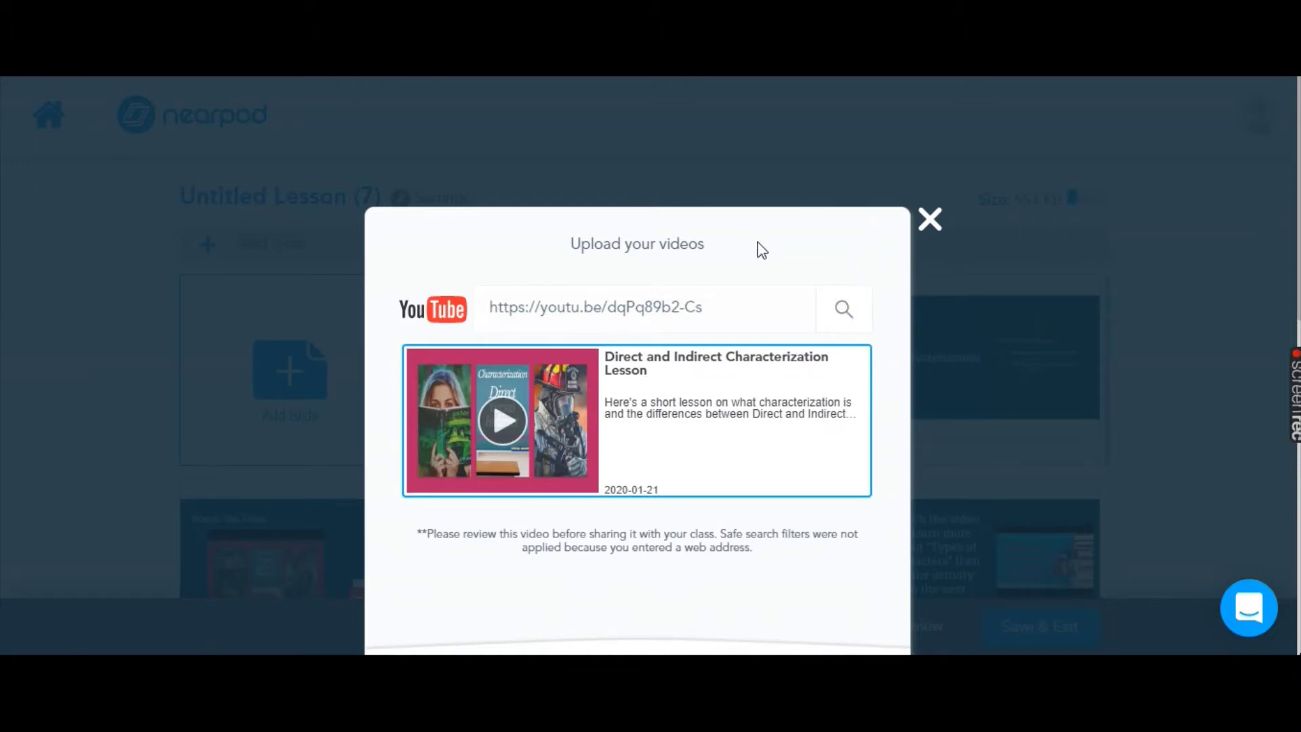
Select the "Direct and Indirect Characterization Lesson" video and save it to the lesson.
double_click(725, 178)
click(767, 263)
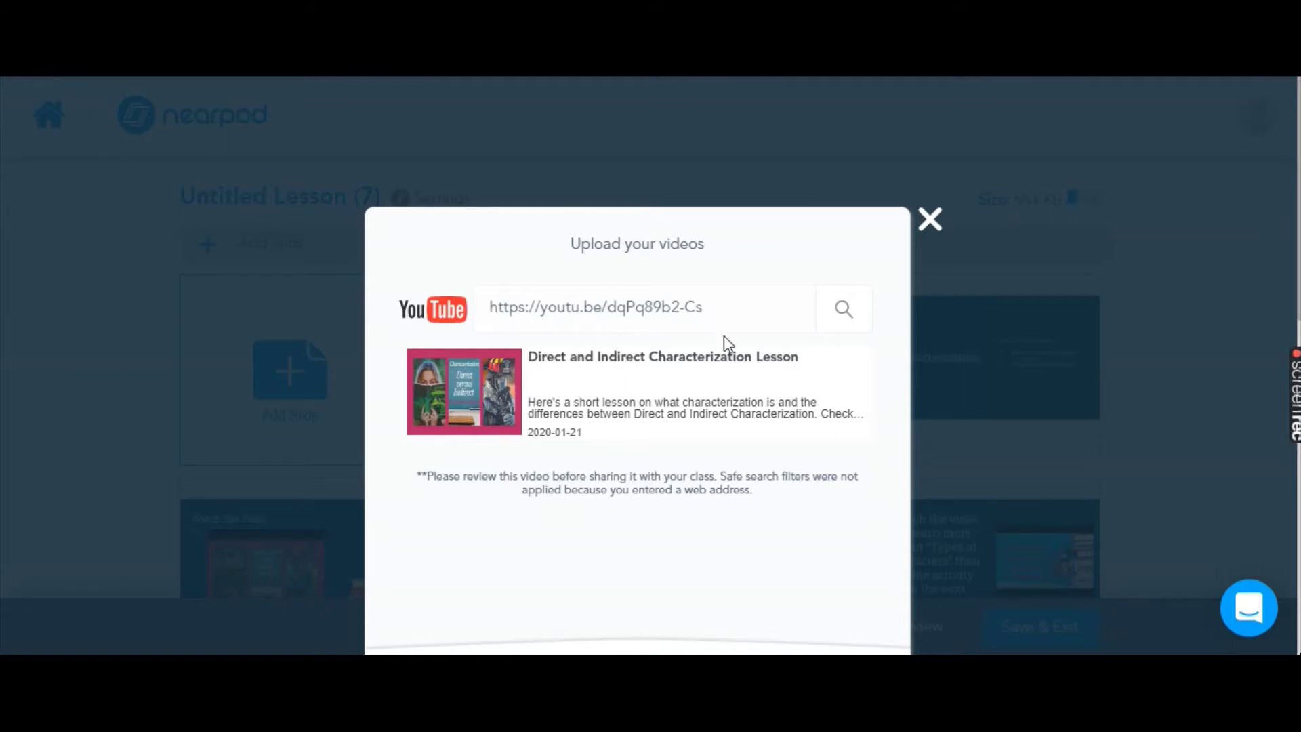
click(465, 417)
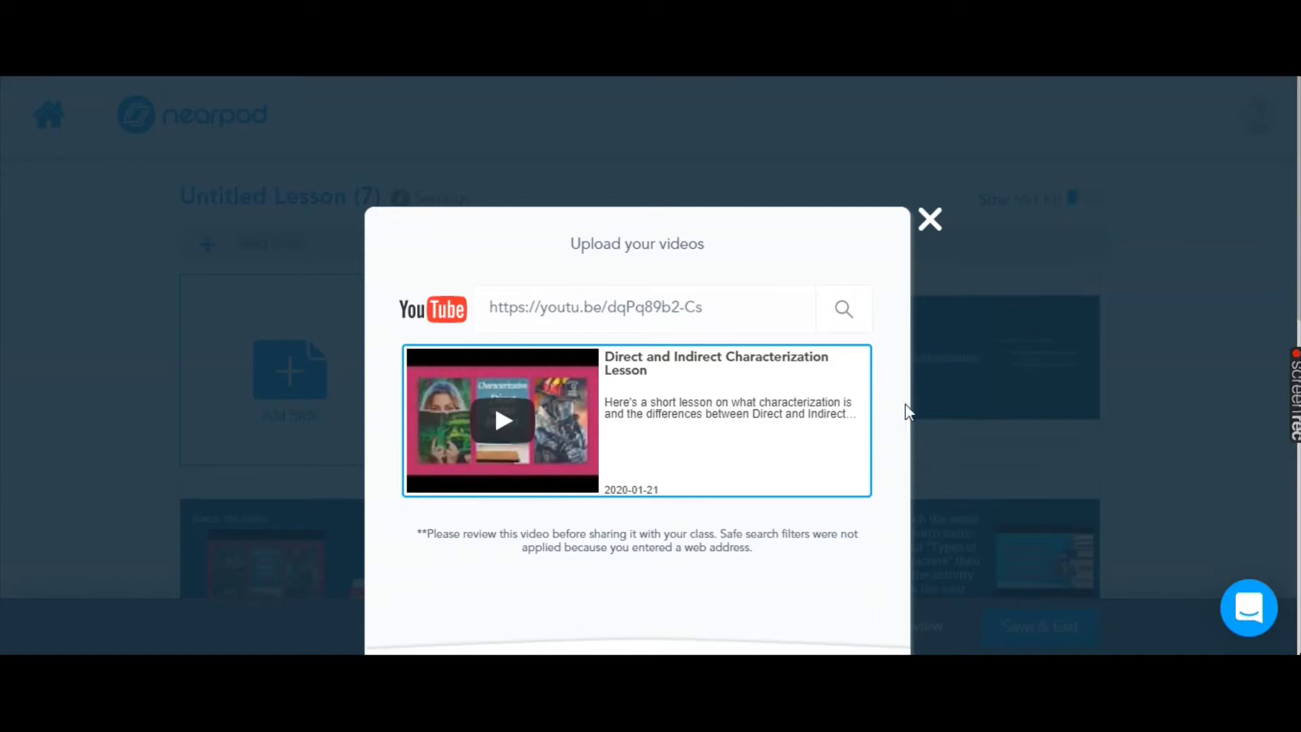
scroll(854, 439, down, 4)
click(760, 425)
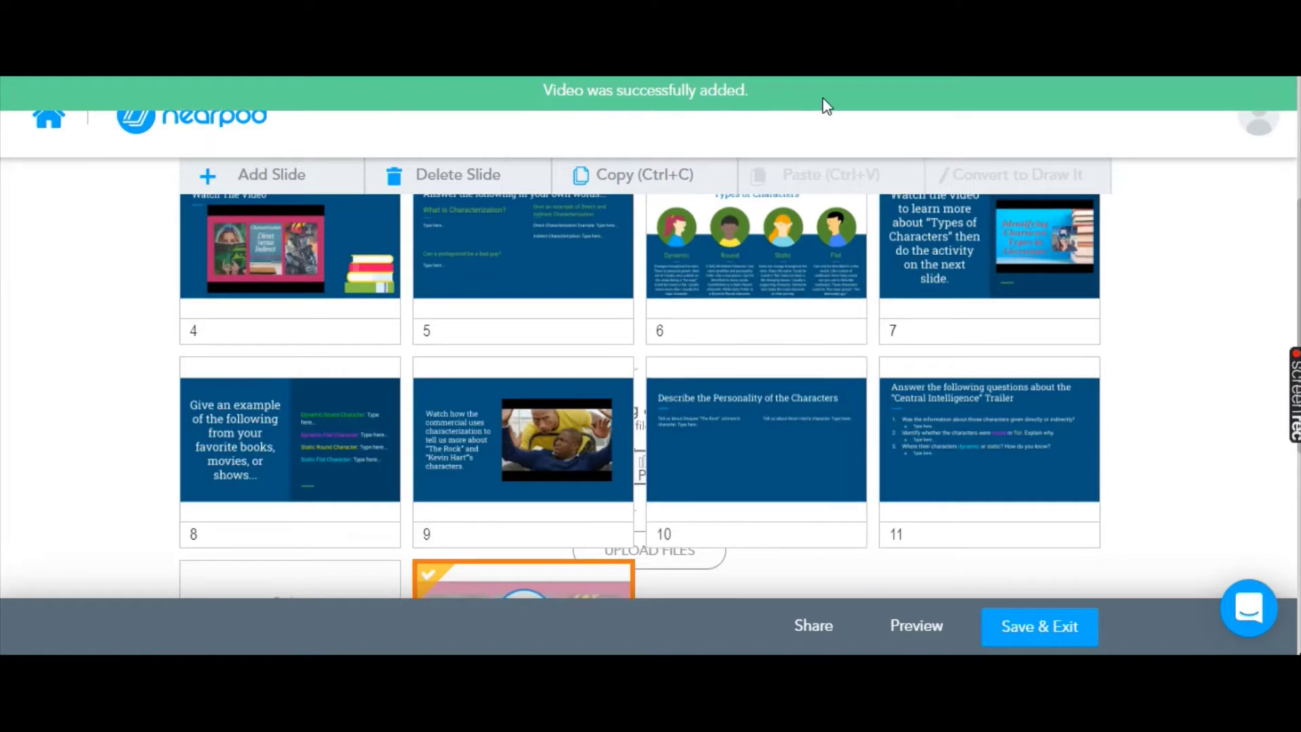
Move the new video slide from the end of the lesson to position 4, ahead of the "Watch The Video" slide.
scroll(776, 523, down, 3)
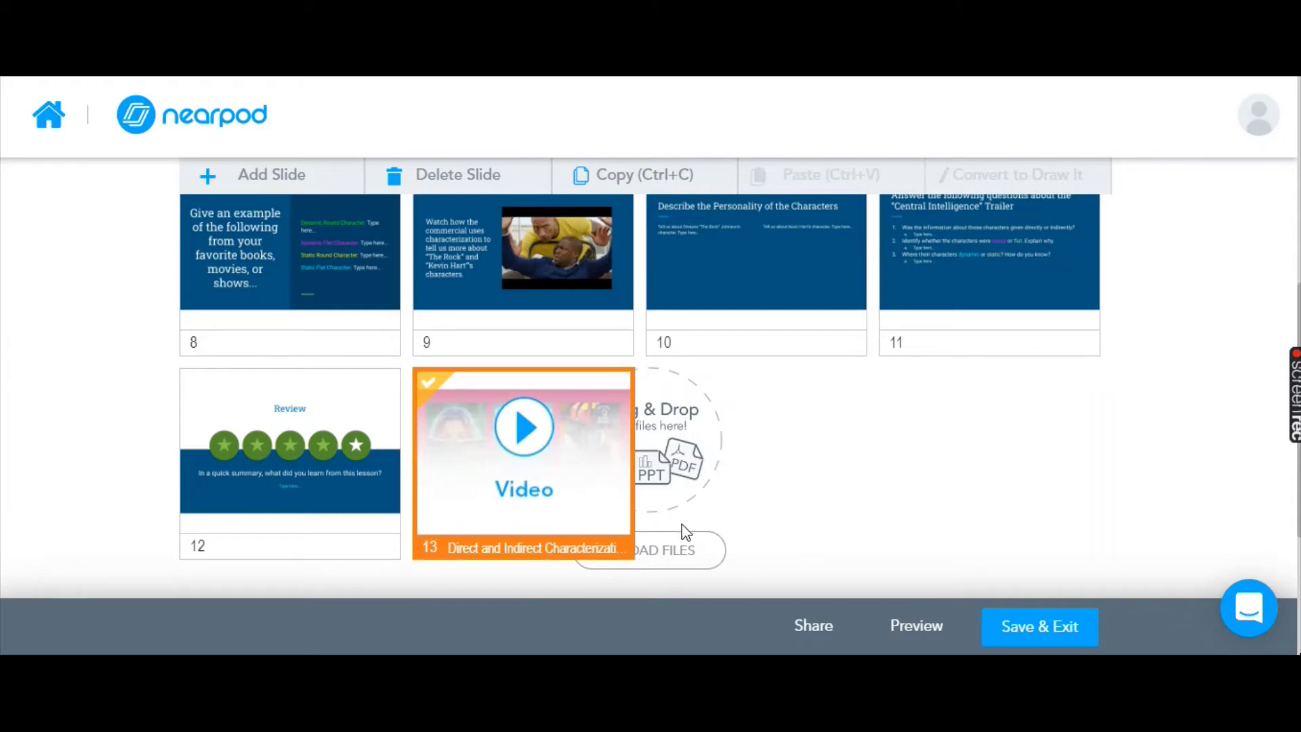
scroll(682, 523, up, 3)
drag(572, 587, 349, 233)
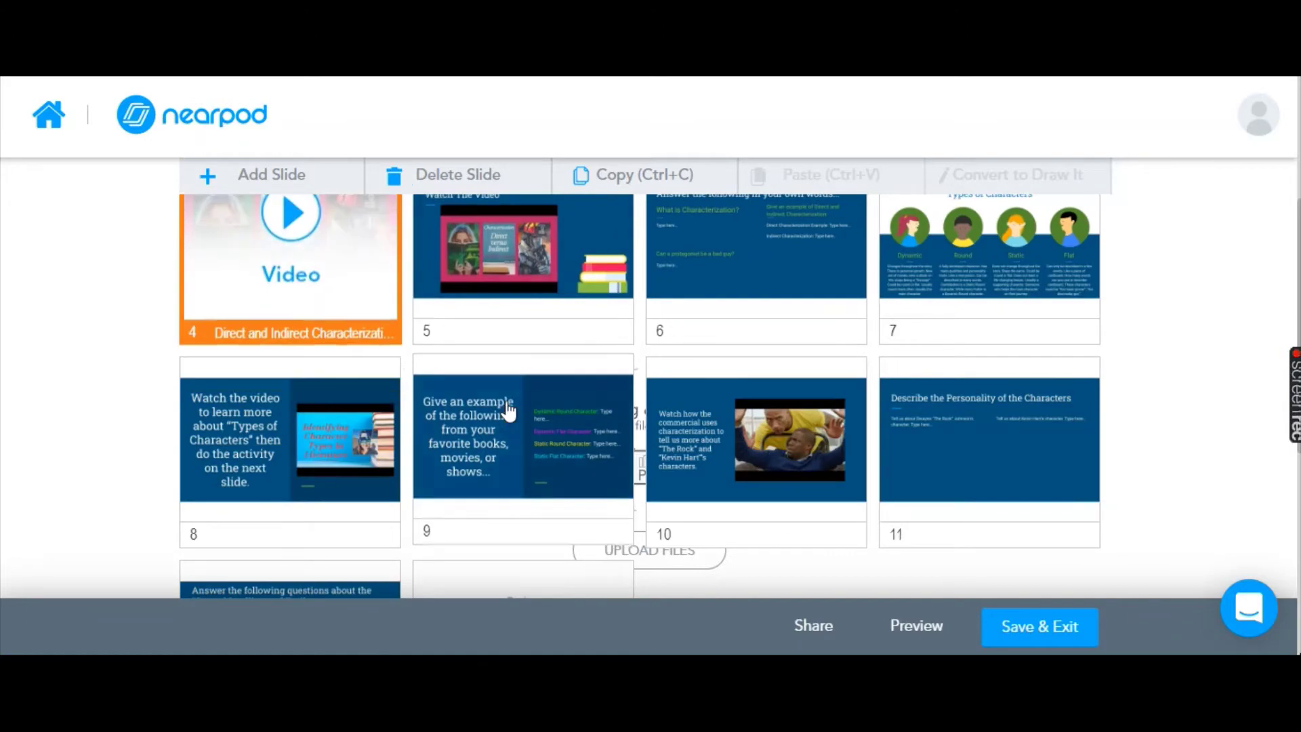
scroll(512, 434, up, 3)
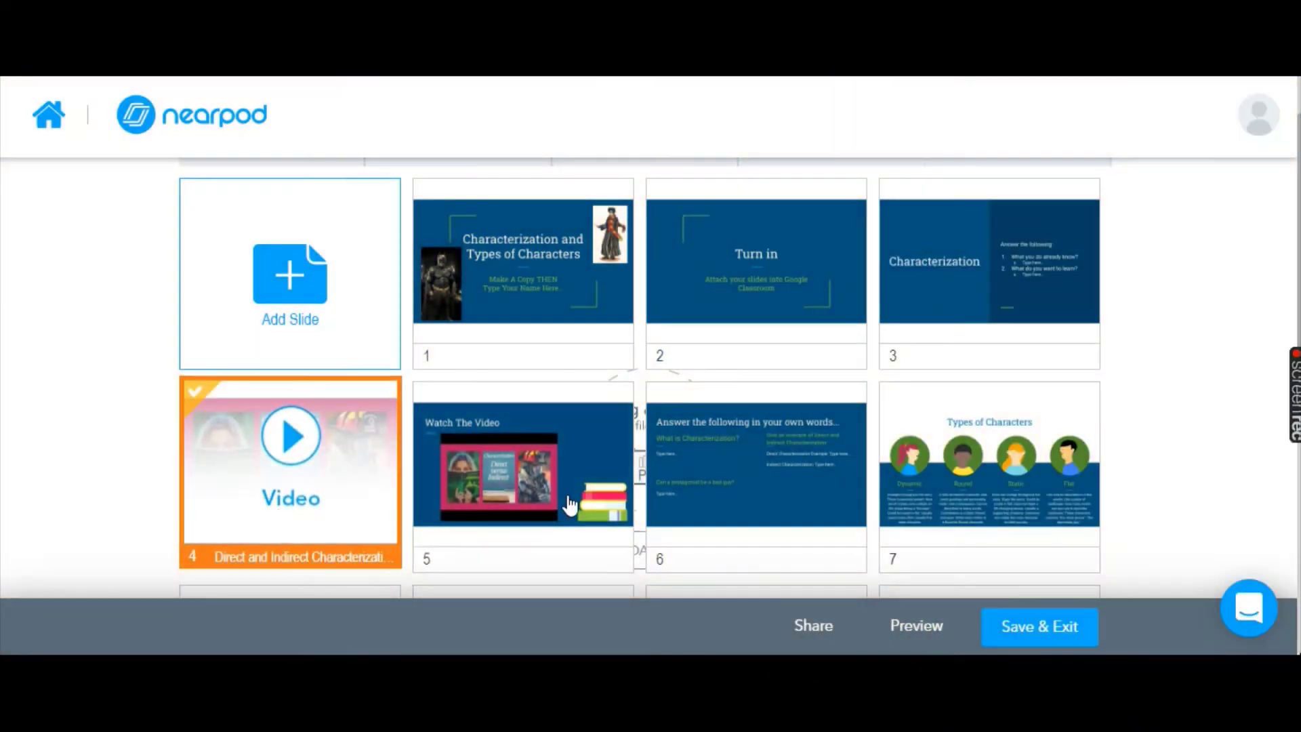
Delete the imported "Watch The Video" slide that follows the video slide.
scroll(569, 505, down, 2)
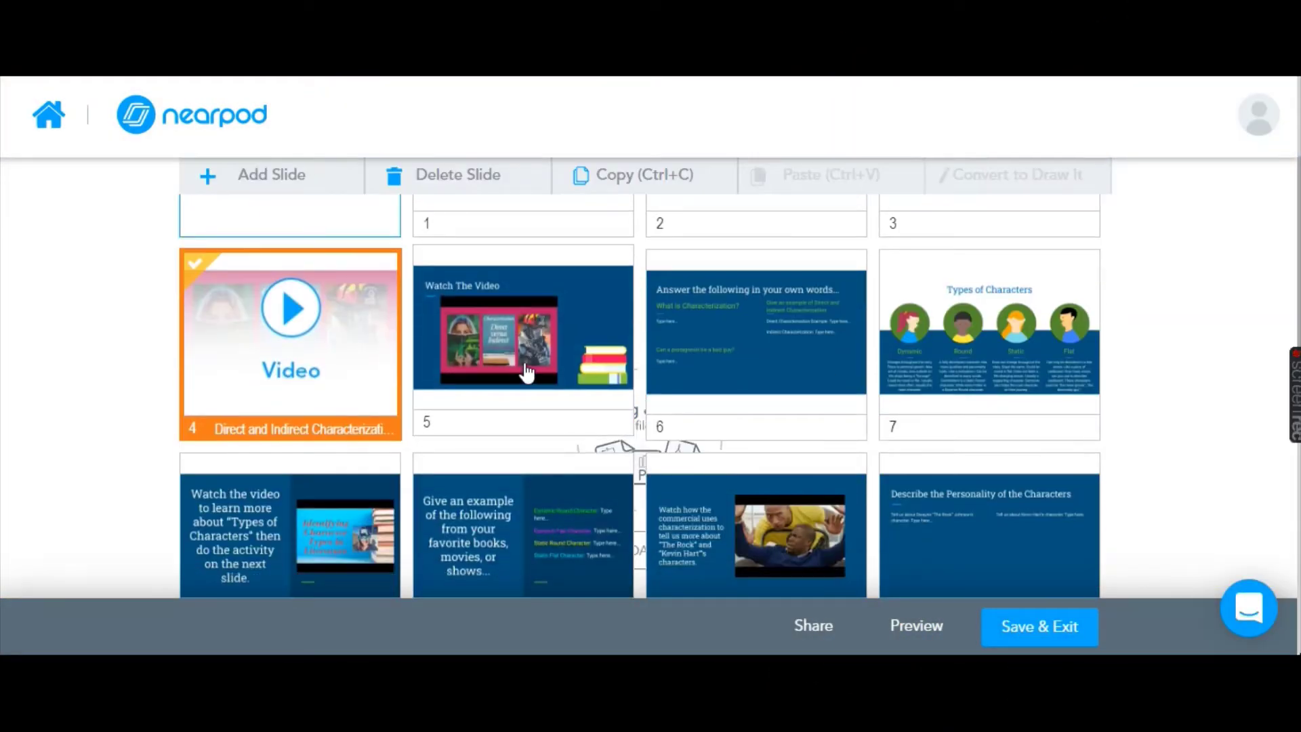
click(542, 349)
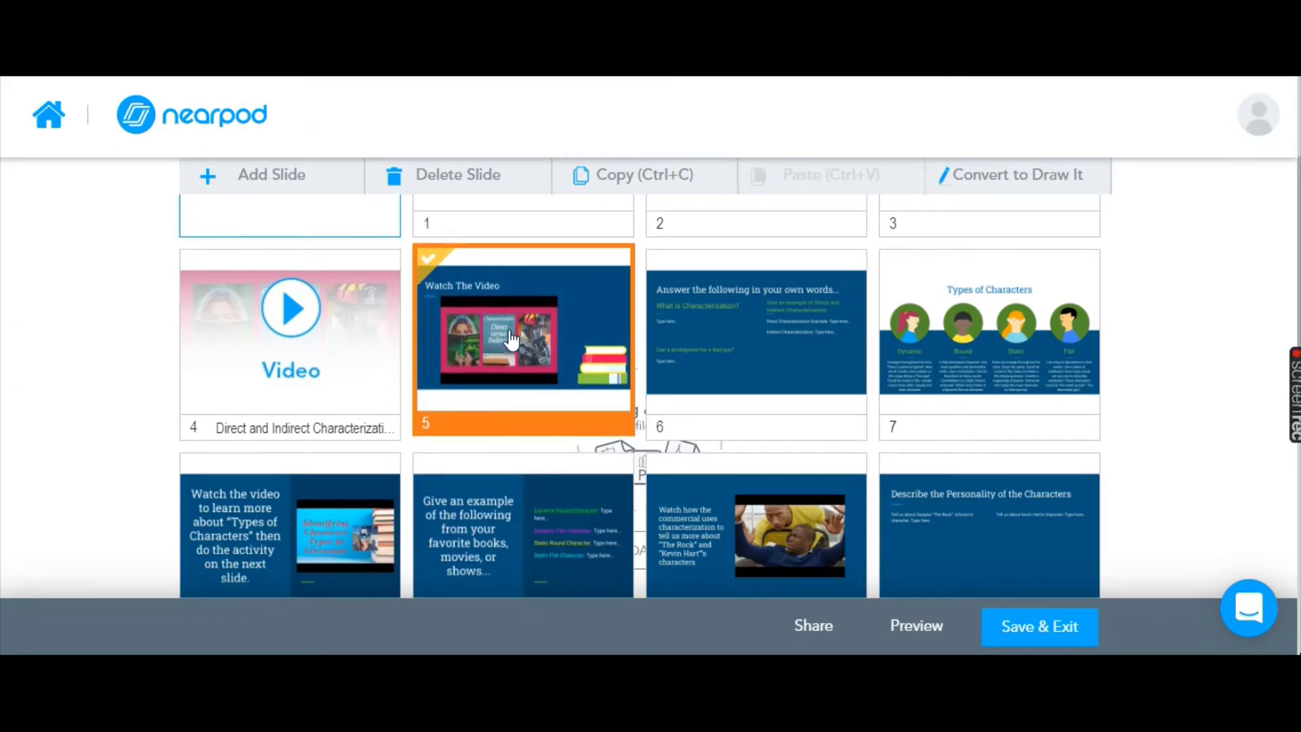
key(Delete)
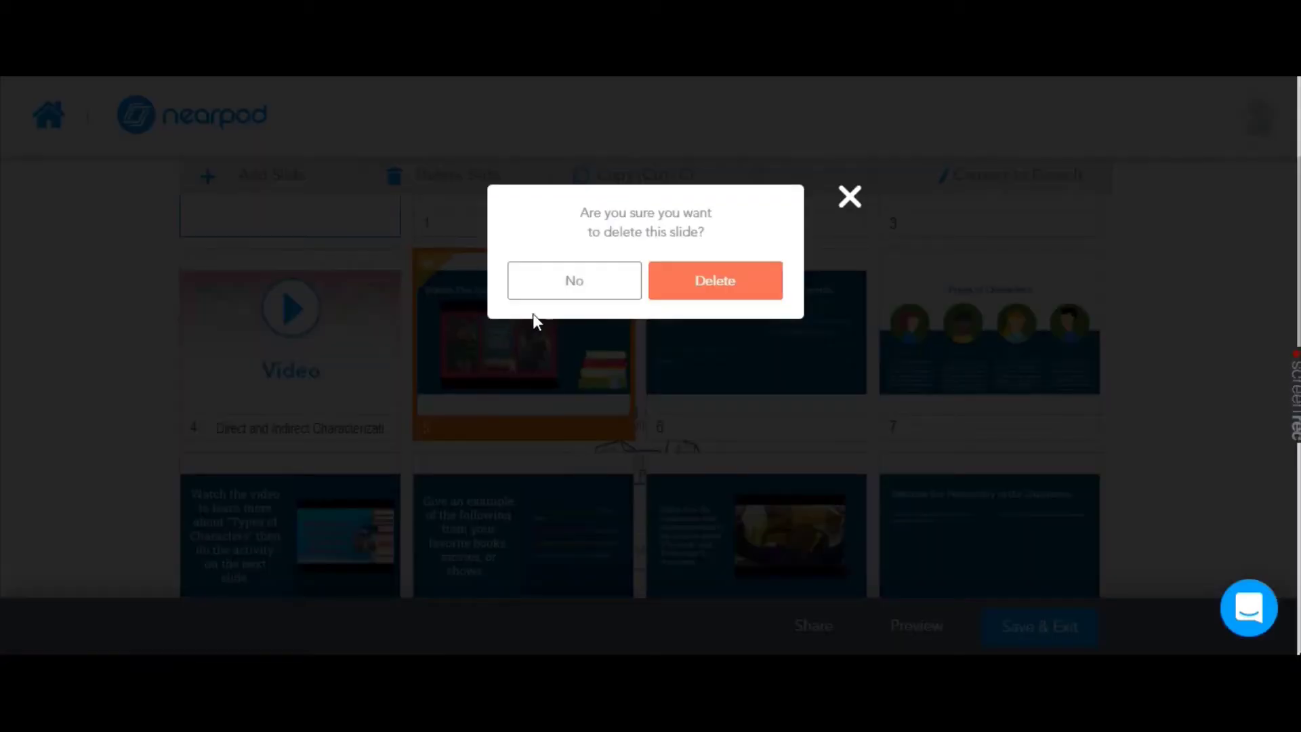
click(731, 291)
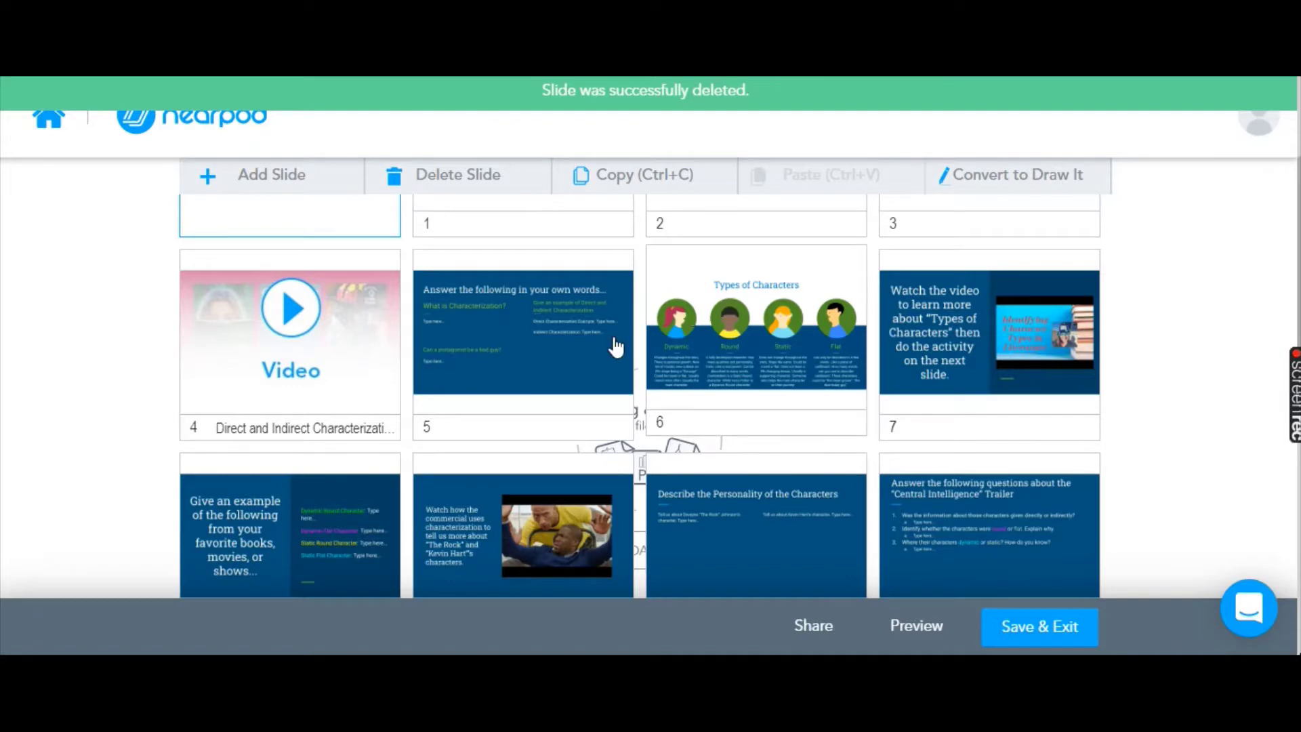
Preview slide 5, "Answer the following in your own words...", as students see it, and close the preview.
scroll(616, 343, up, 3)
scroll(590, 380, down, 2)
click(535, 363)
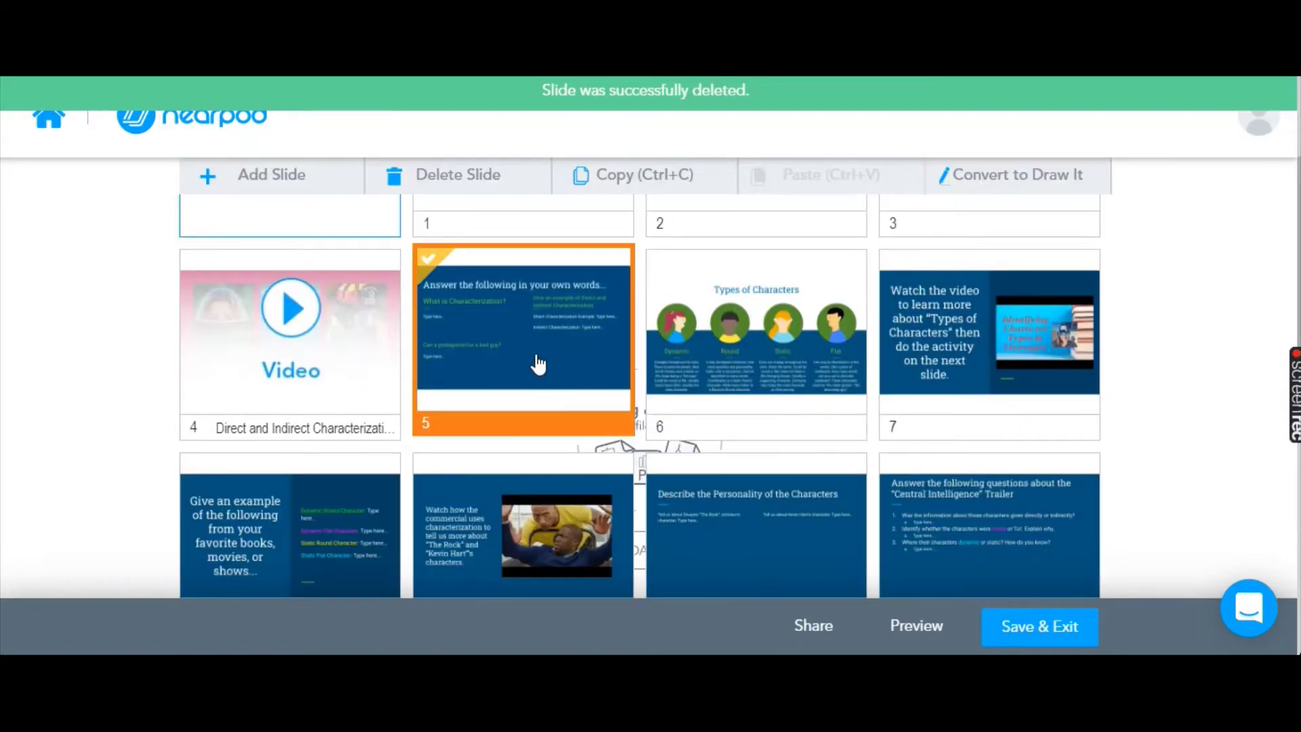
click(917, 627)
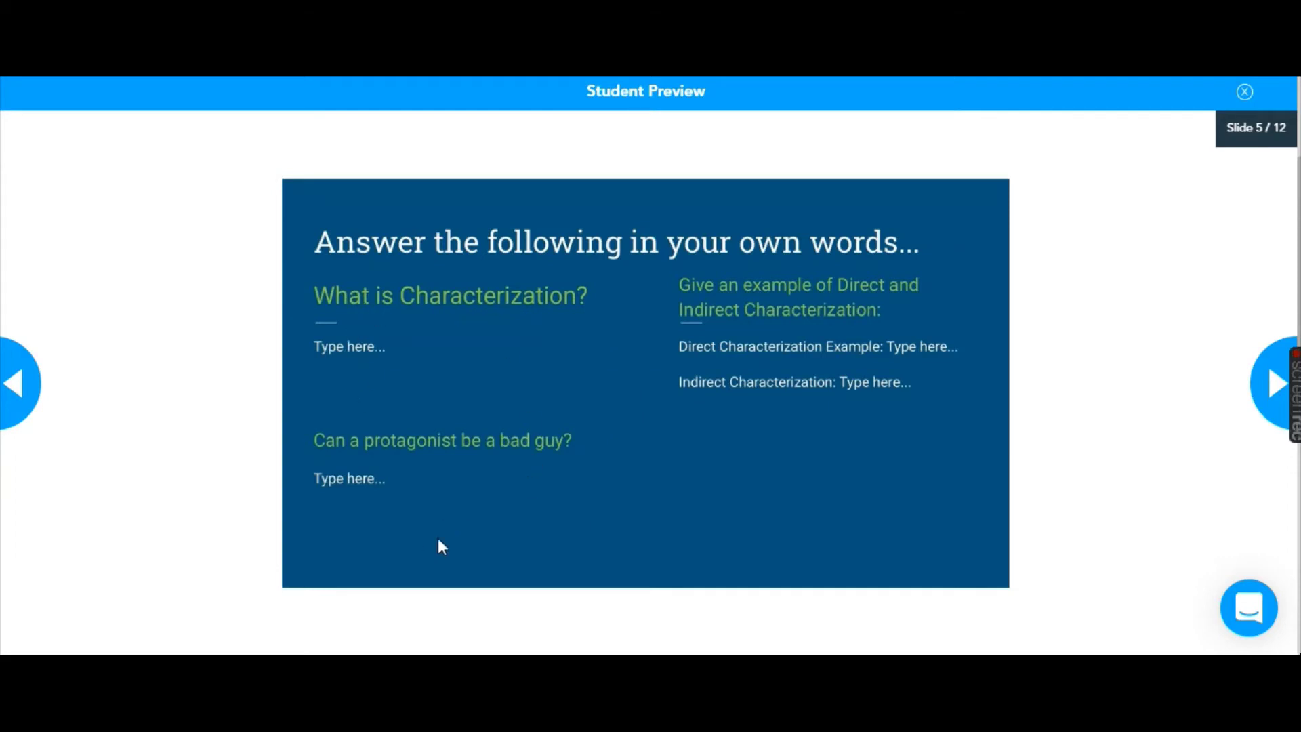
click(1246, 95)
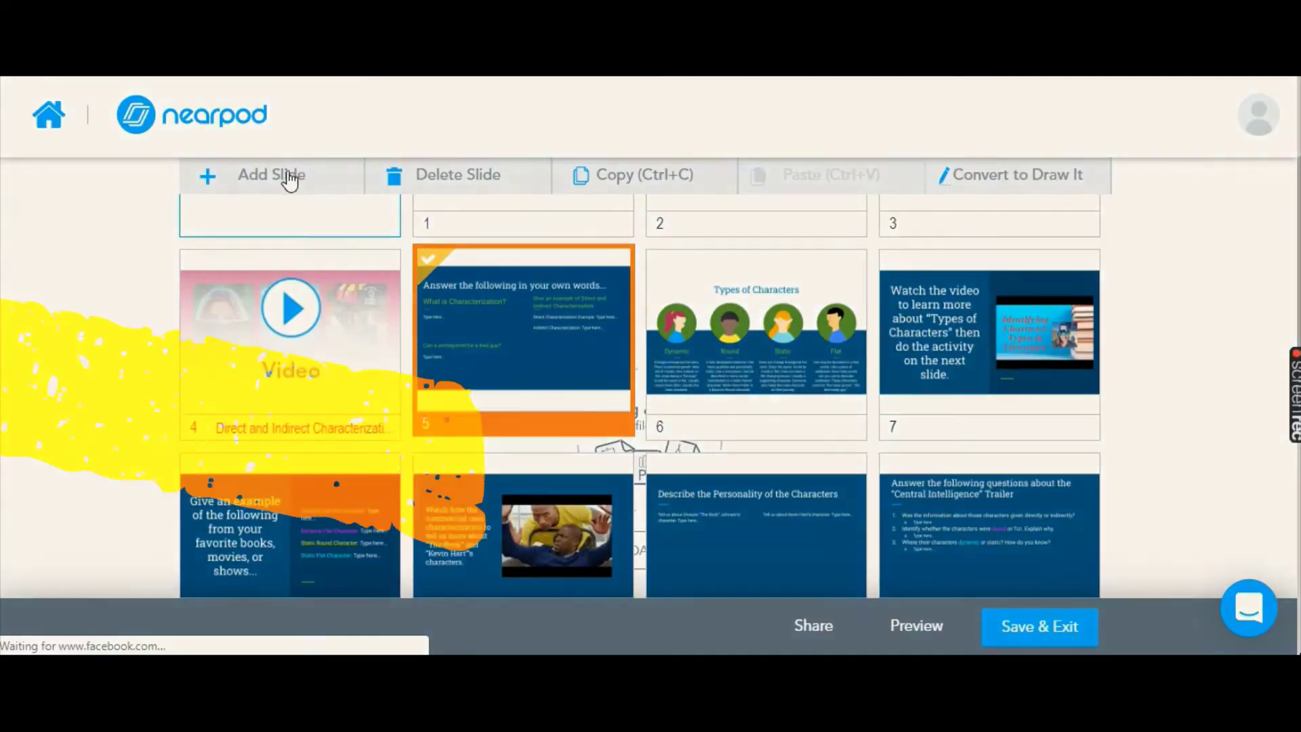
Add an Open Ended Question activity as a new slide in the lesson.
click(289, 178)
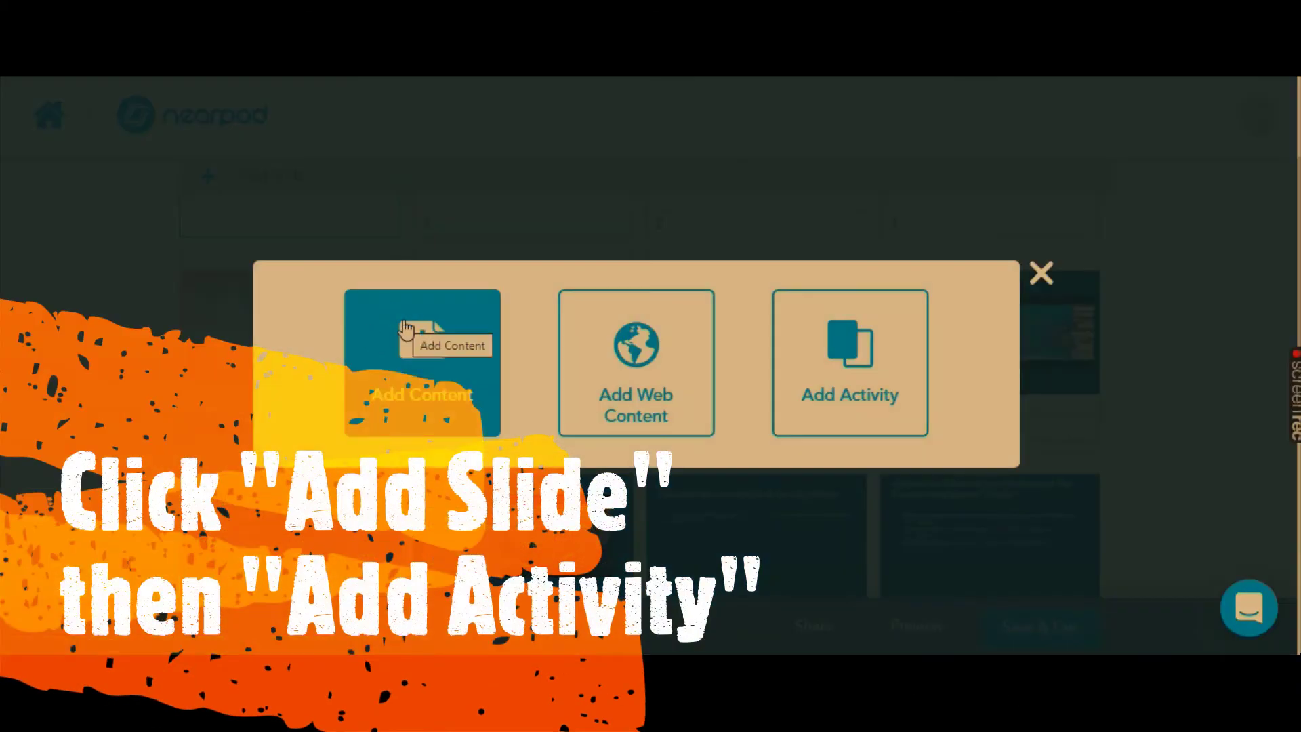
click(858, 375)
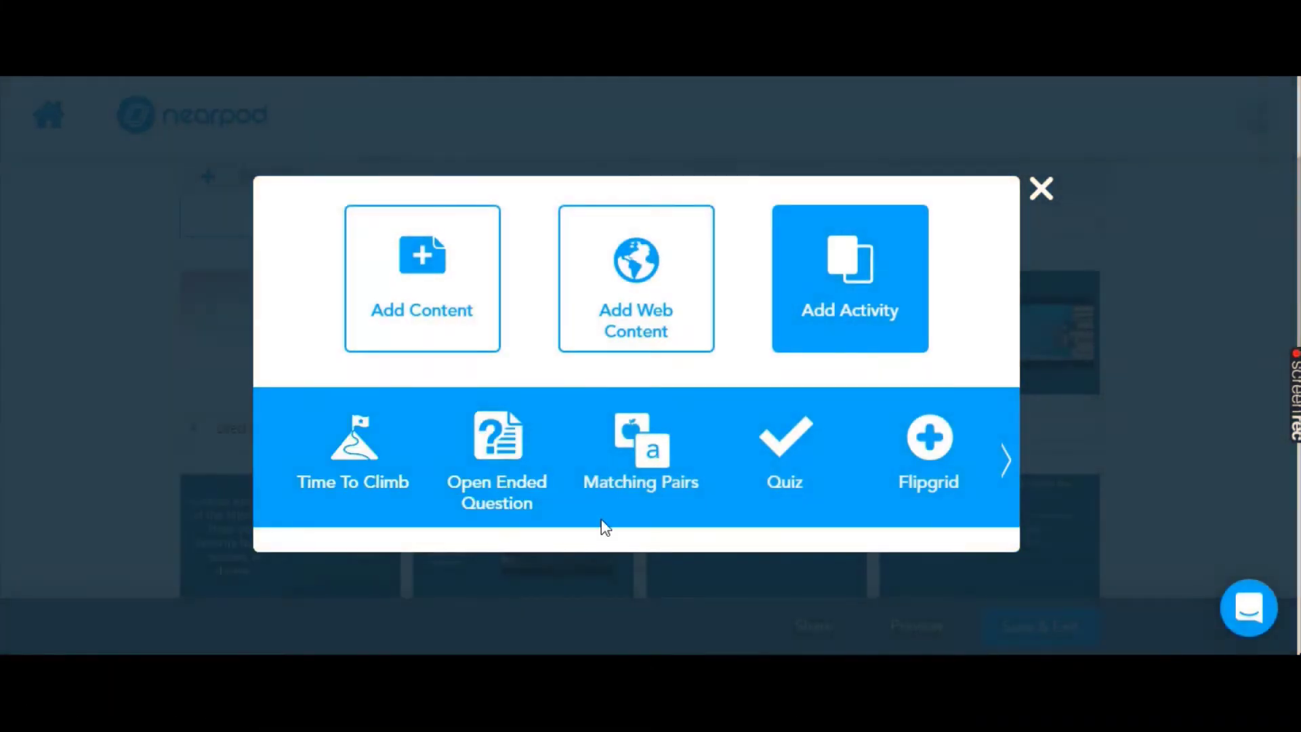
click(511, 445)
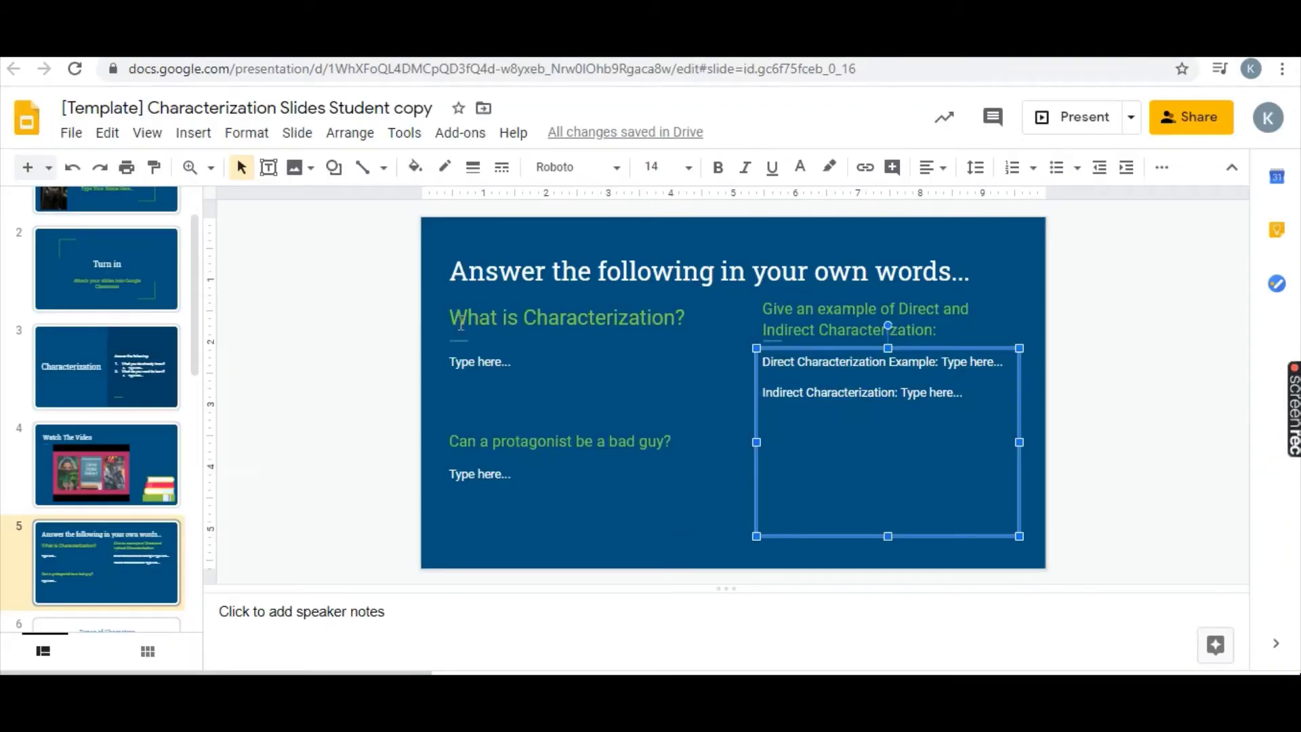
Copy "What is Characterization?" from slide 5 of the Google Slides template and paste it as the Nearpod question text.
drag(450, 316, 698, 322)
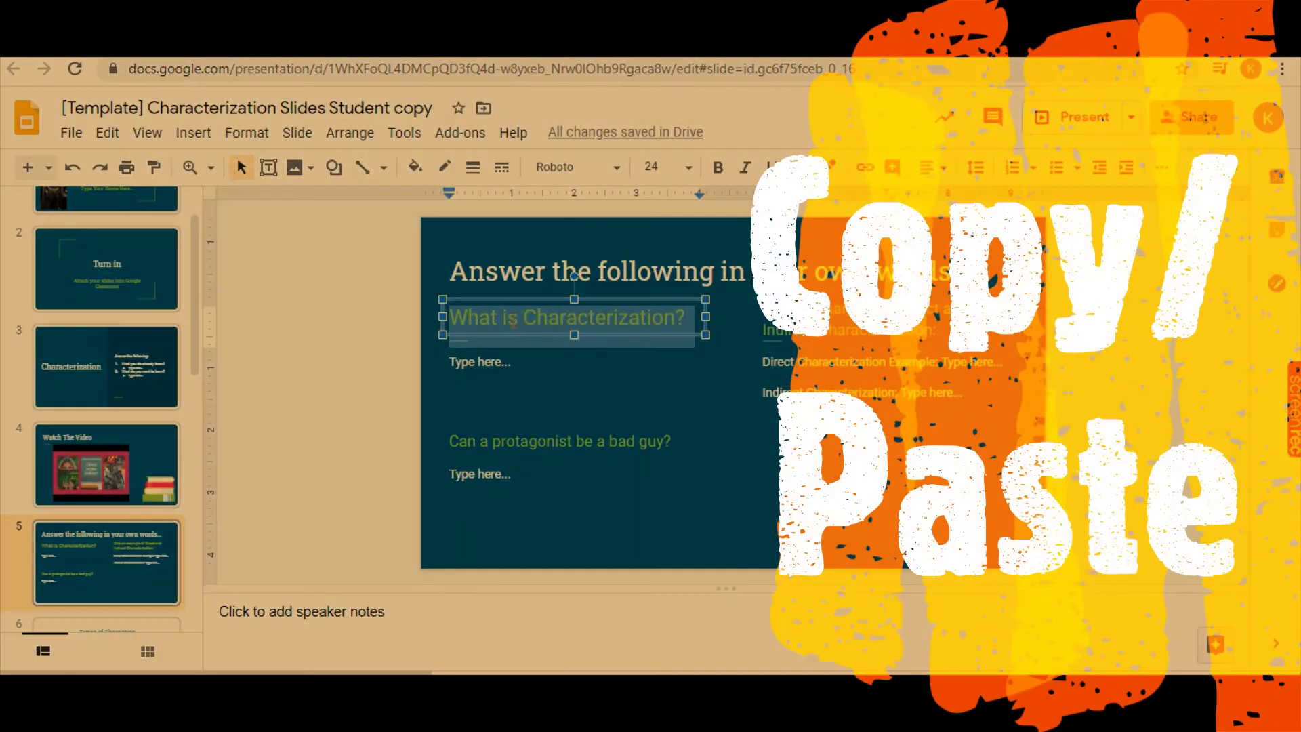
right_click(513, 320)
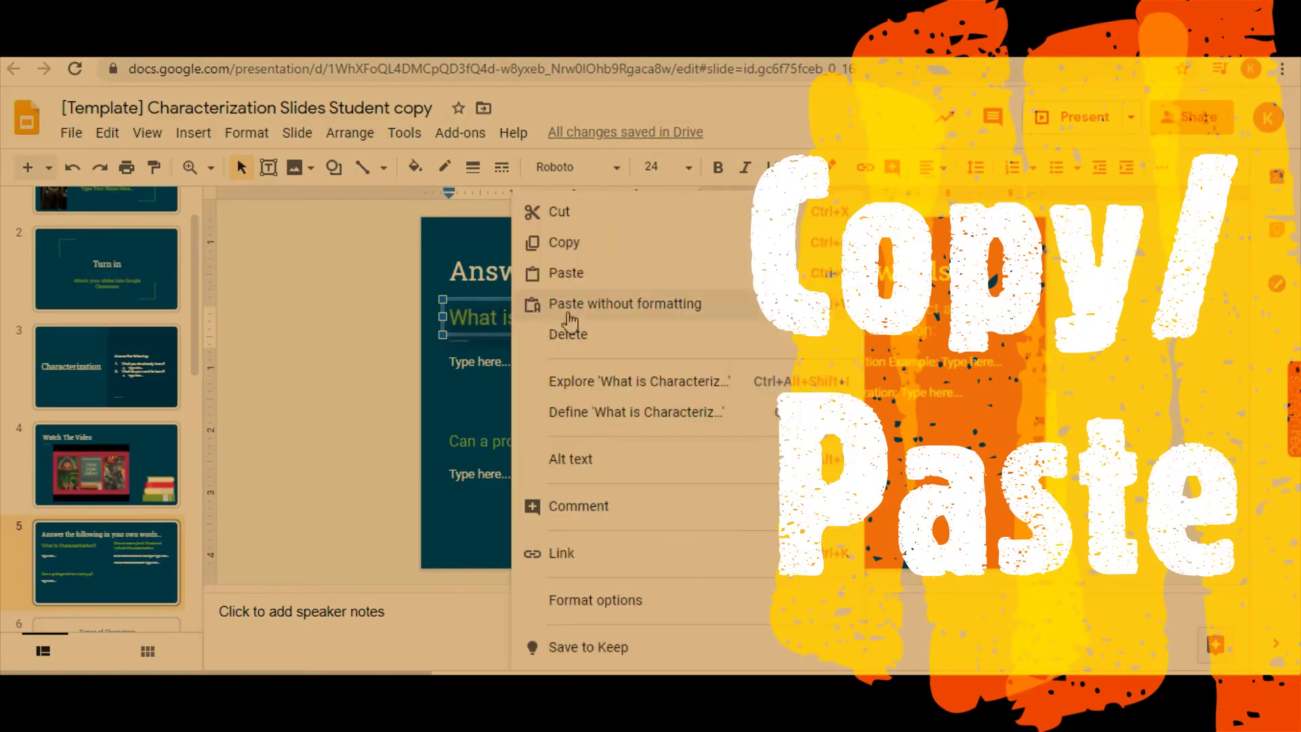
click(556, 243)
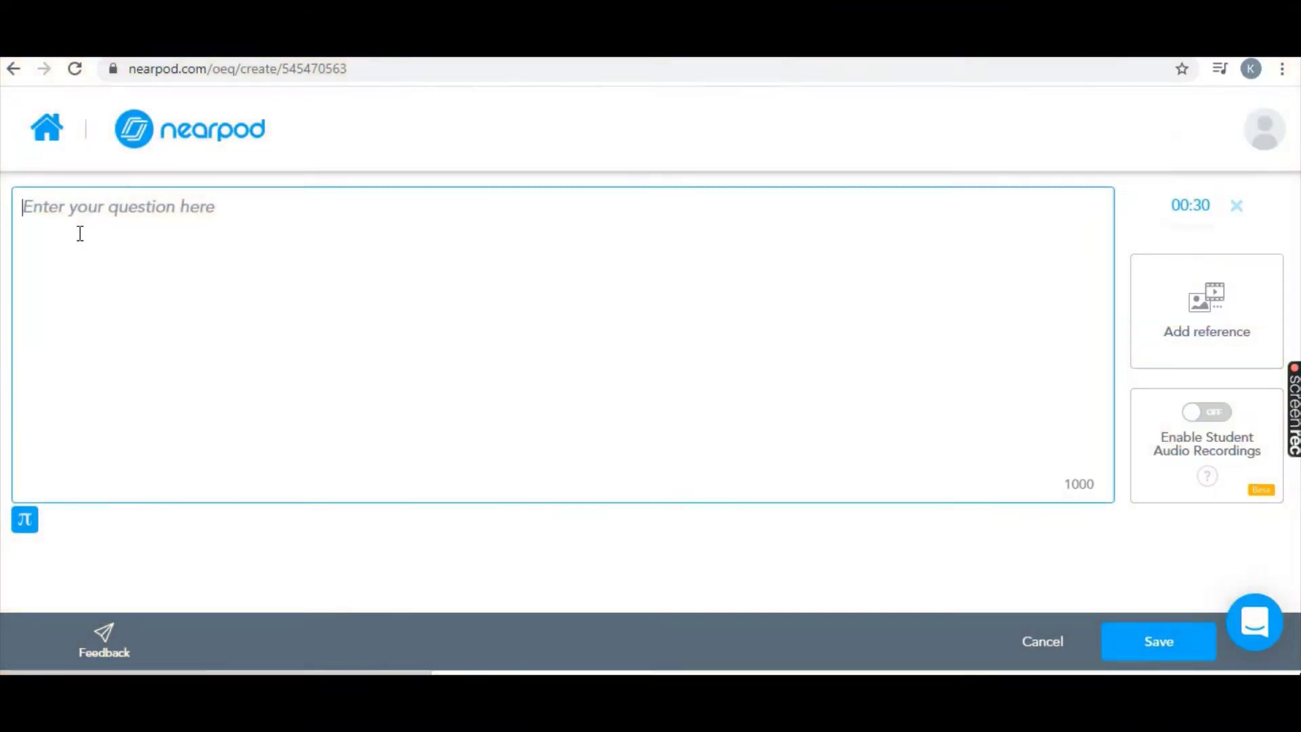
right_click(92, 215)
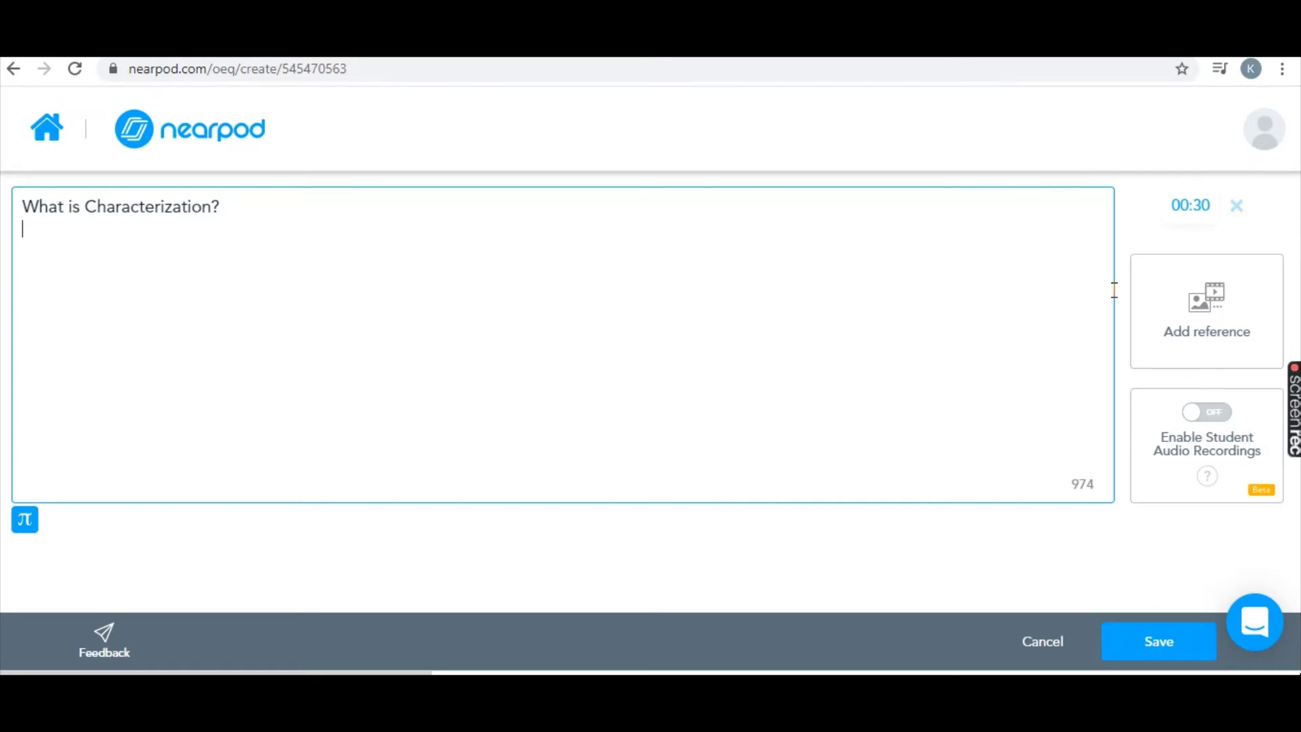
Remove the question's default timer and add an activity timer of 00 minutes 30 seconds.
click(1236, 206)
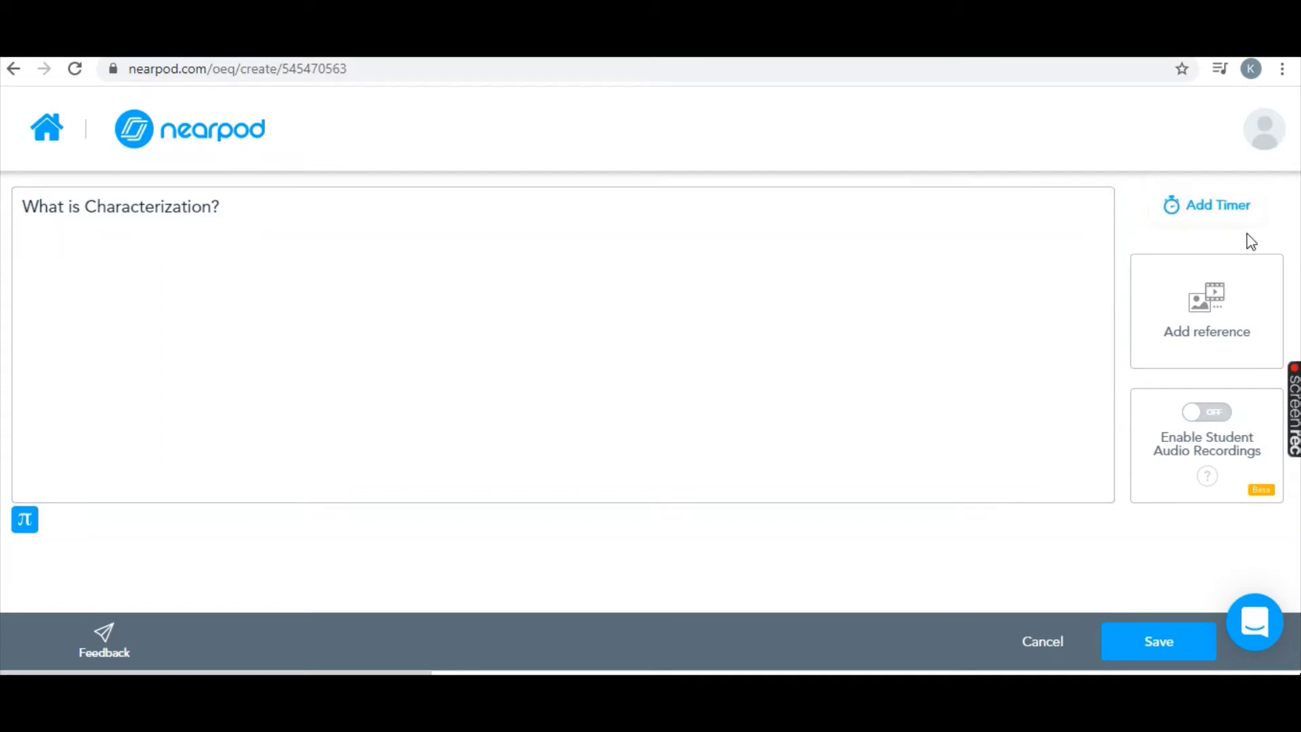
click(1232, 210)
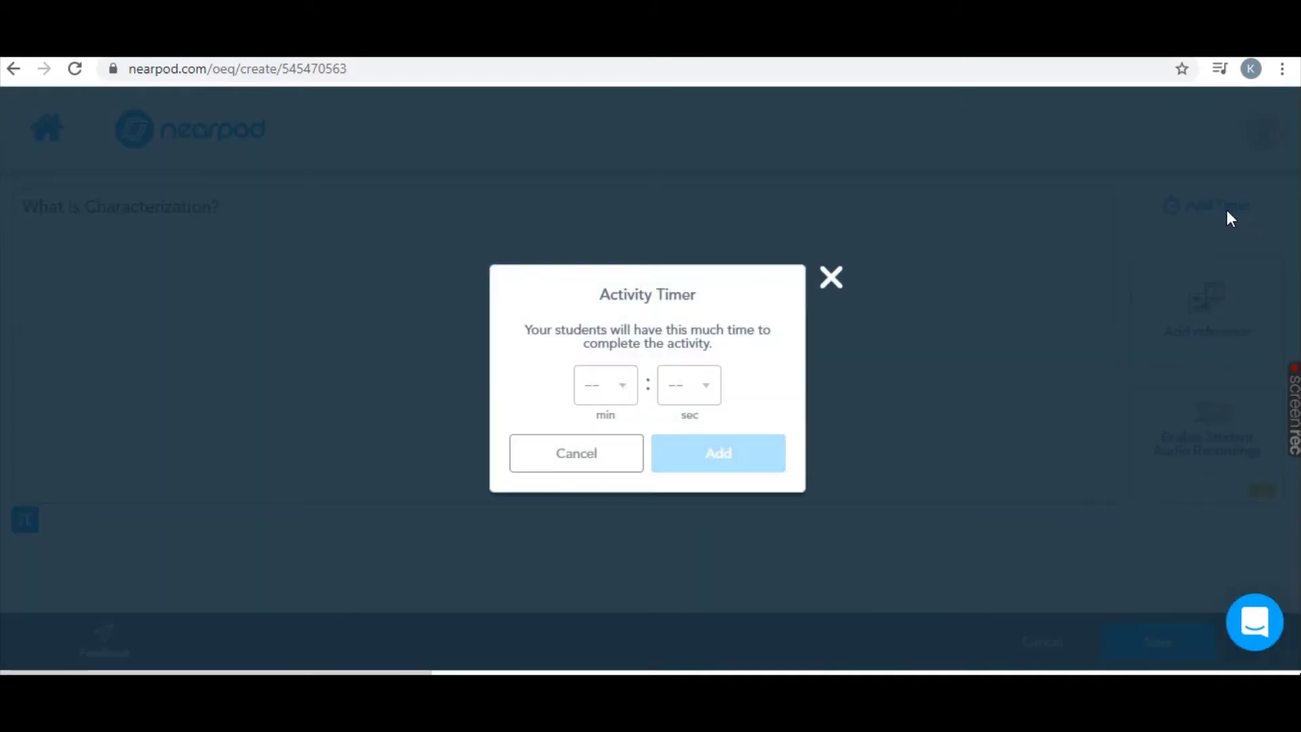
click(623, 390)
click(608, 431)
click(713, 391)
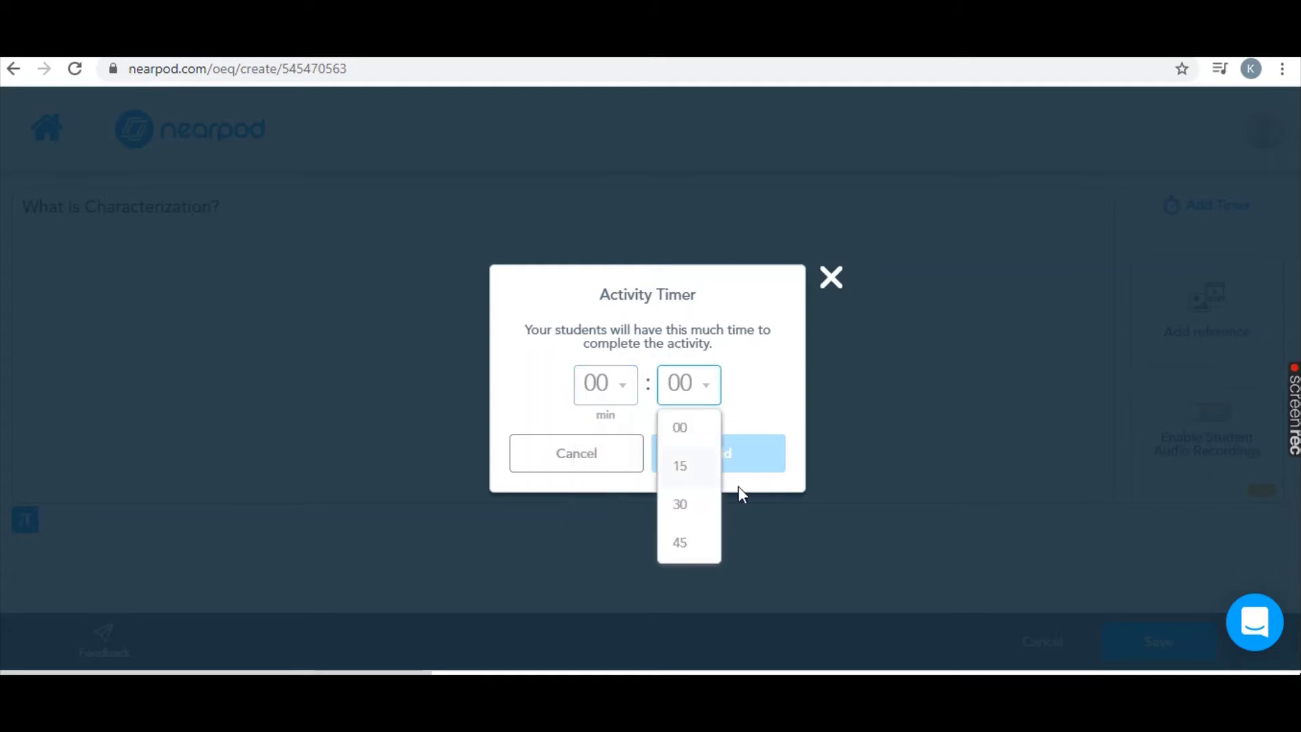
click(687, 504)
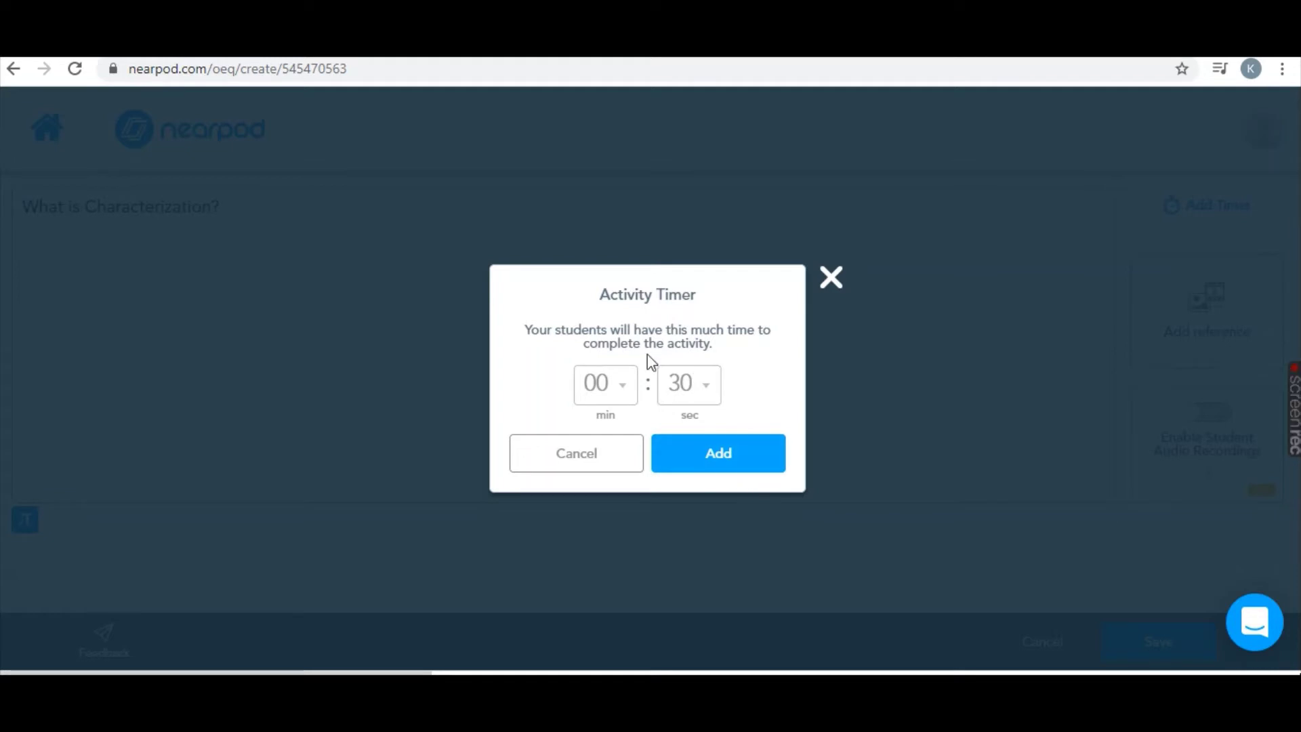
click(740, 453)
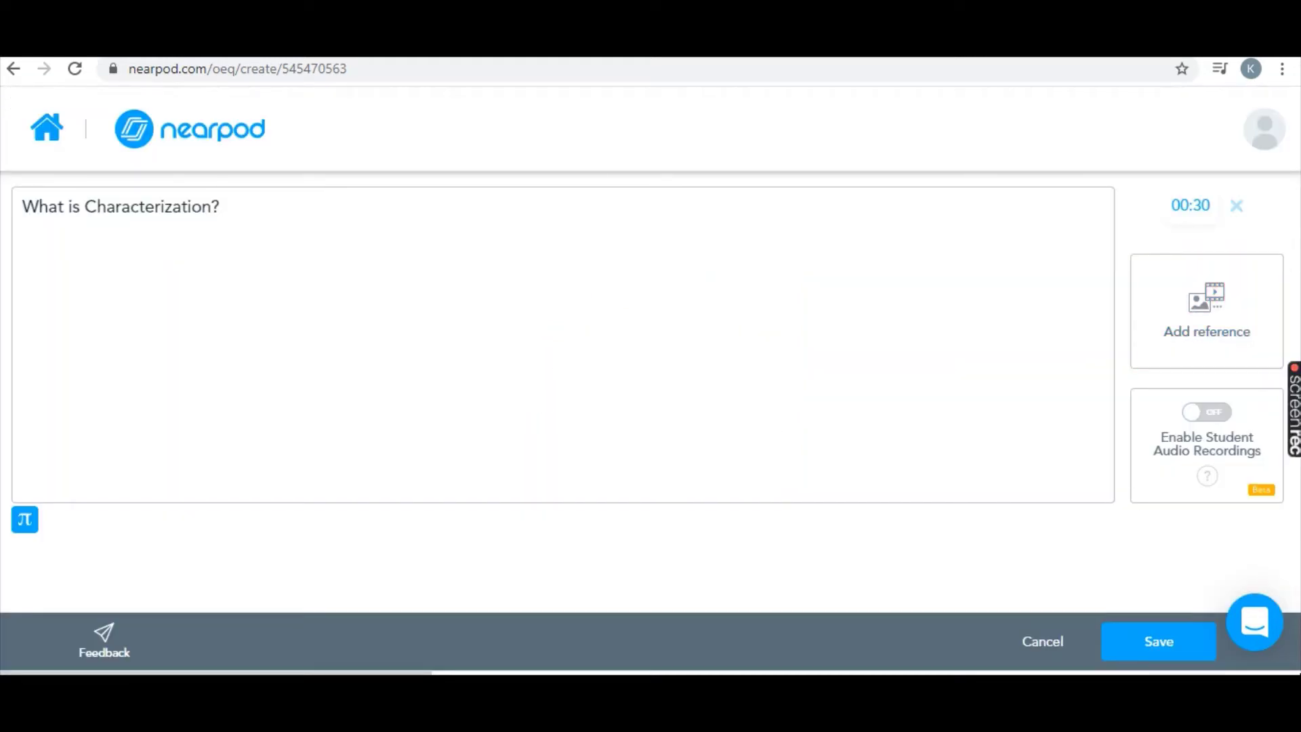
Start a video reference for the open-ended question and copy the YouTube share link of "Direct and Indirect Characterization Lesson".
click(1205, 307)
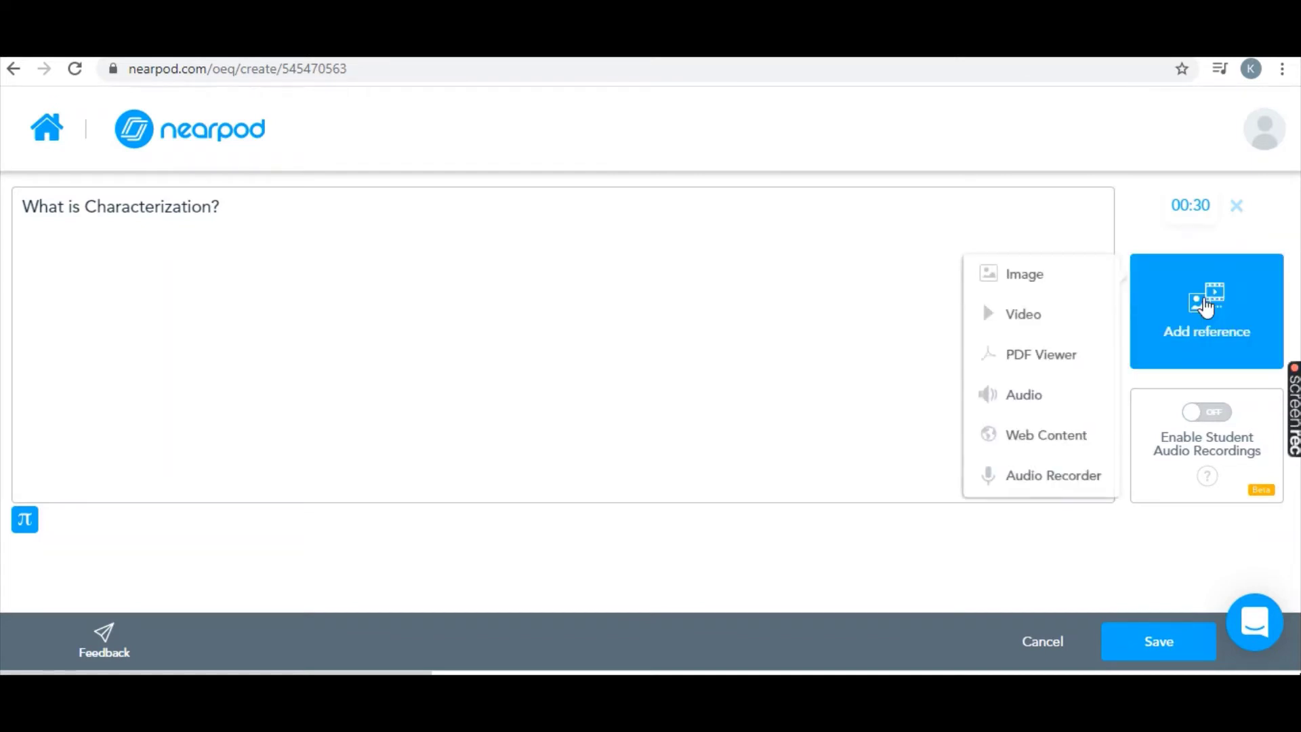
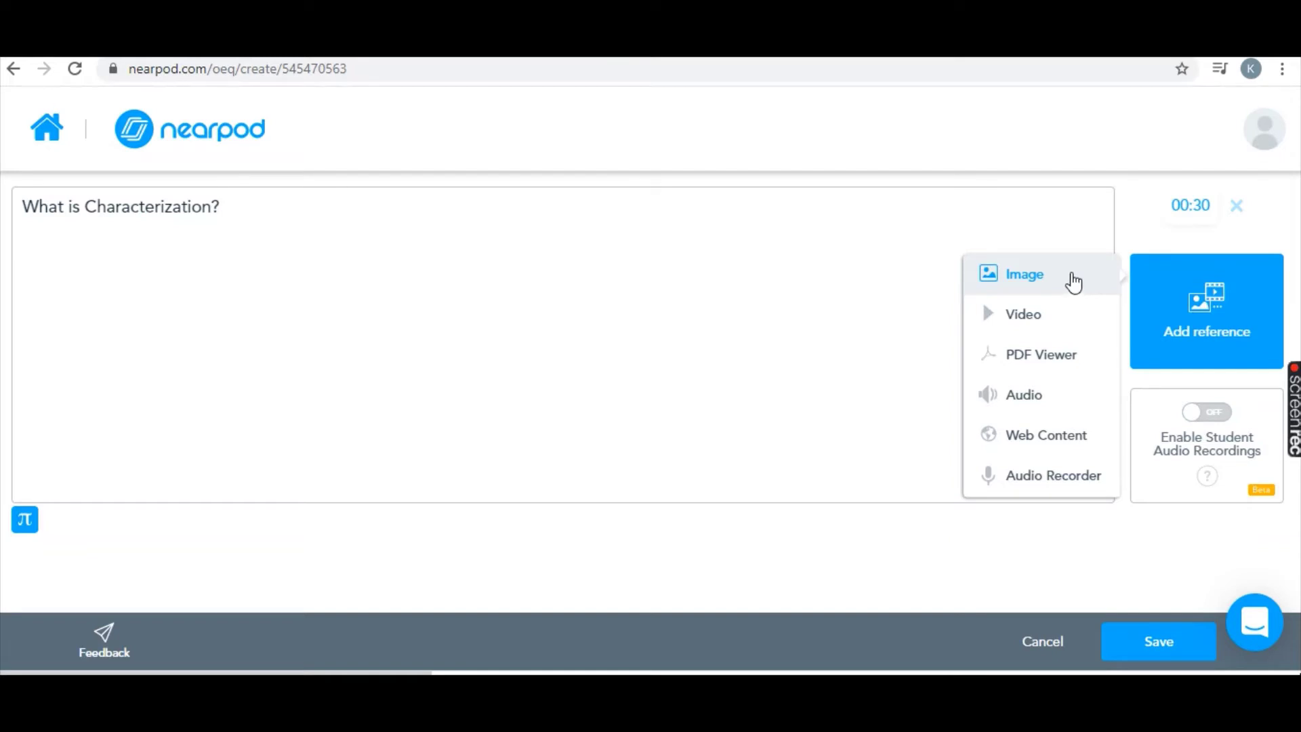
click(1033, 325)
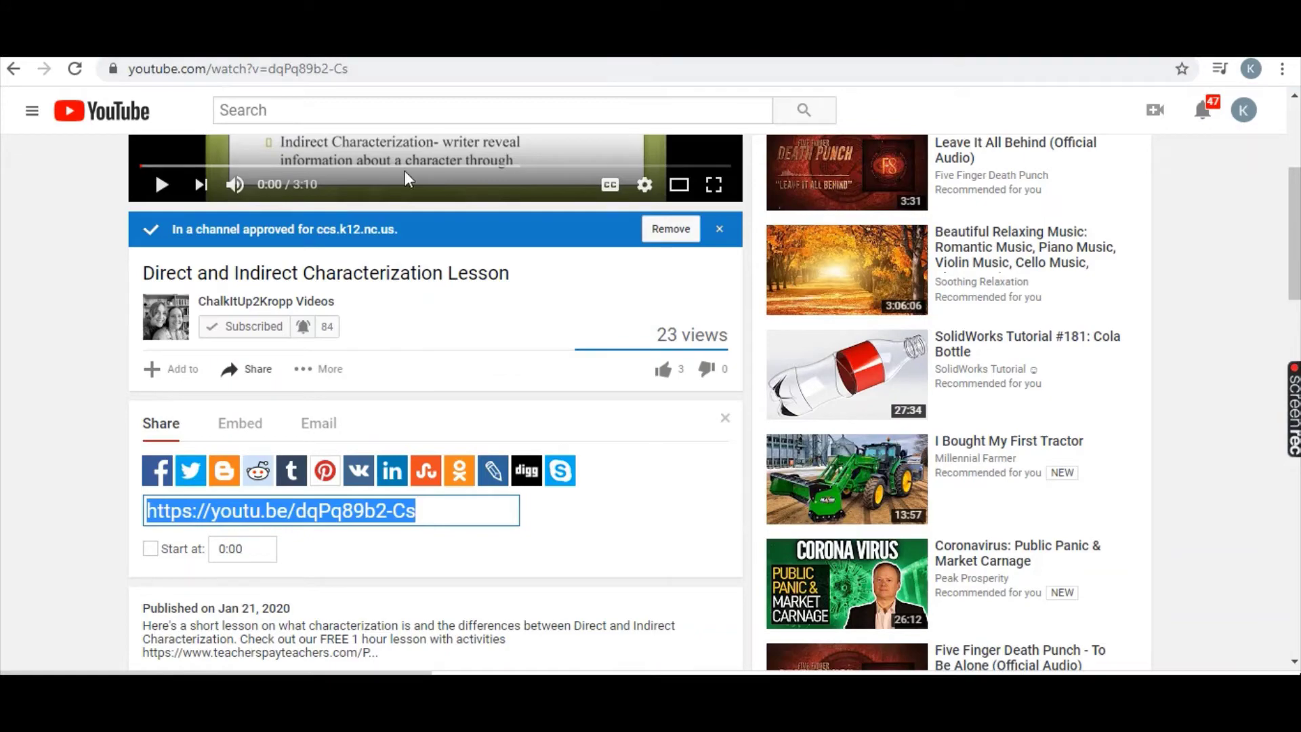
scroll(407, 179, up, 4)
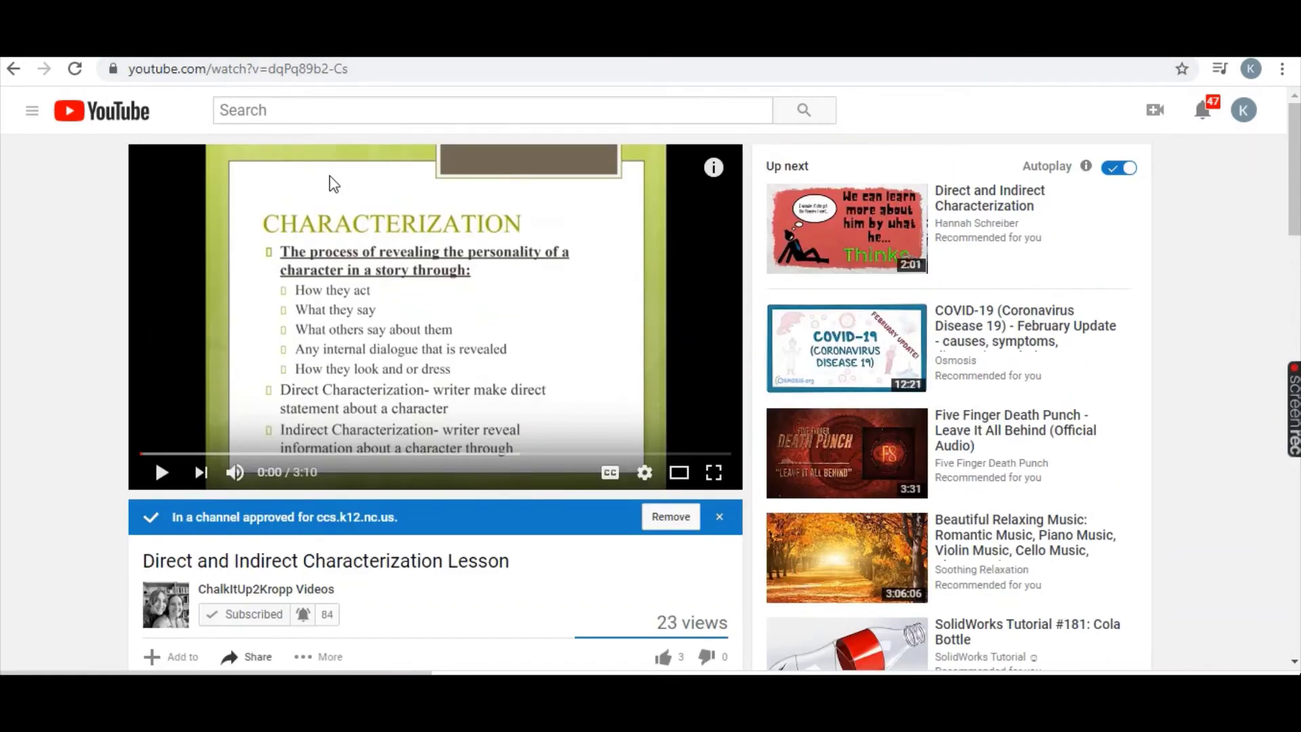
scroll(381, 651, down, 5)
right_click(314, 412)
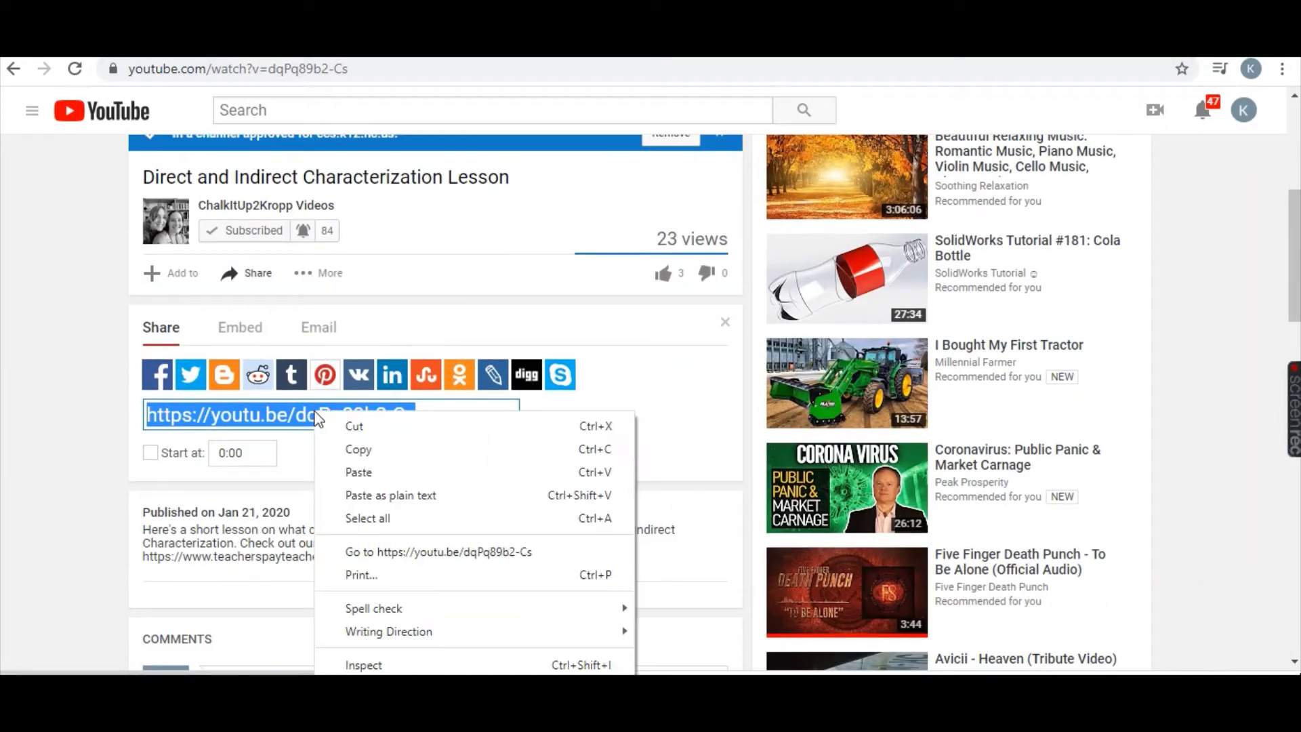
click(408, 456)
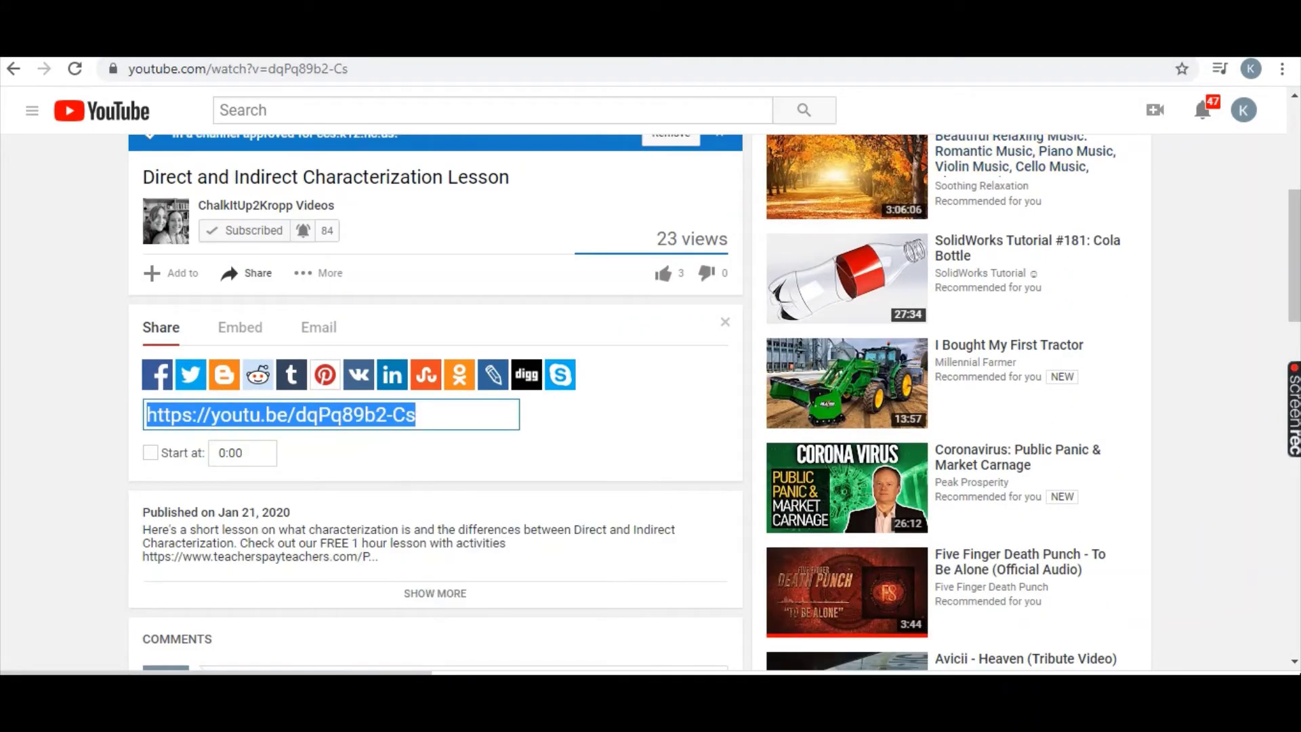
key(ctrl+Tab)
right_click(518, 215)
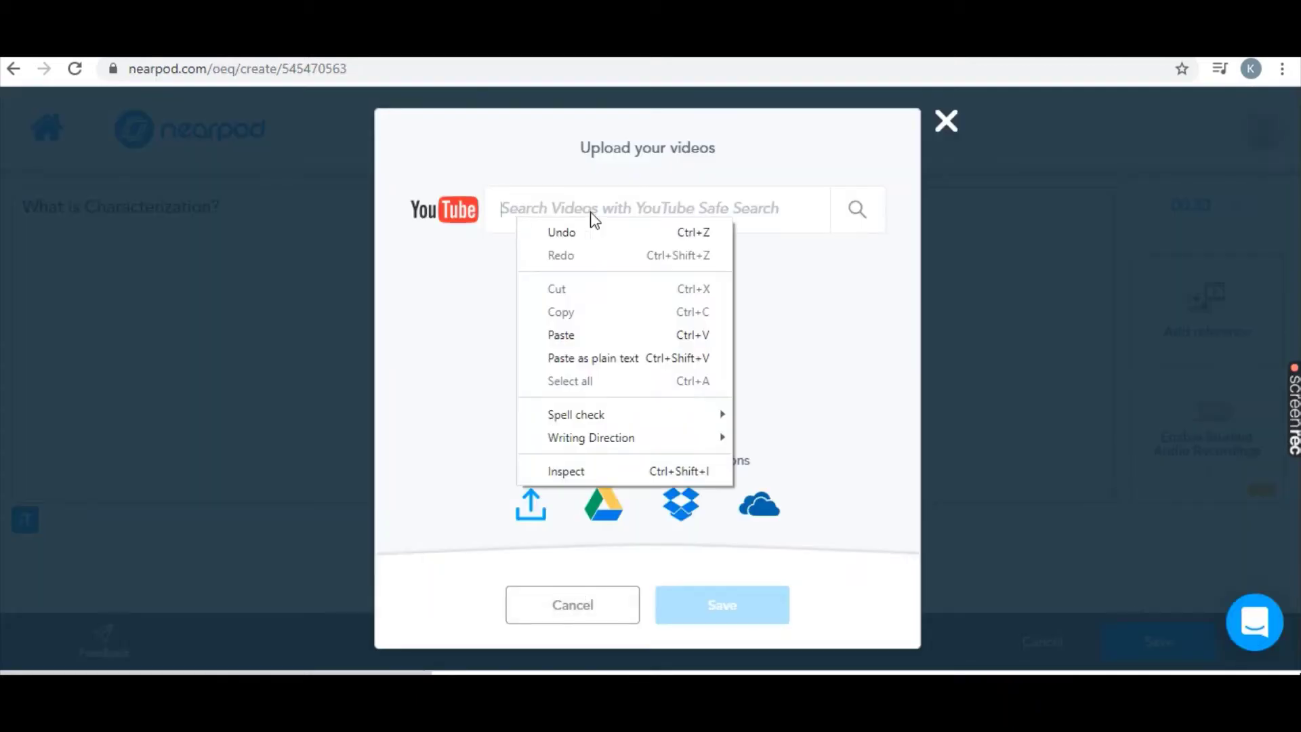
click(573, 335)
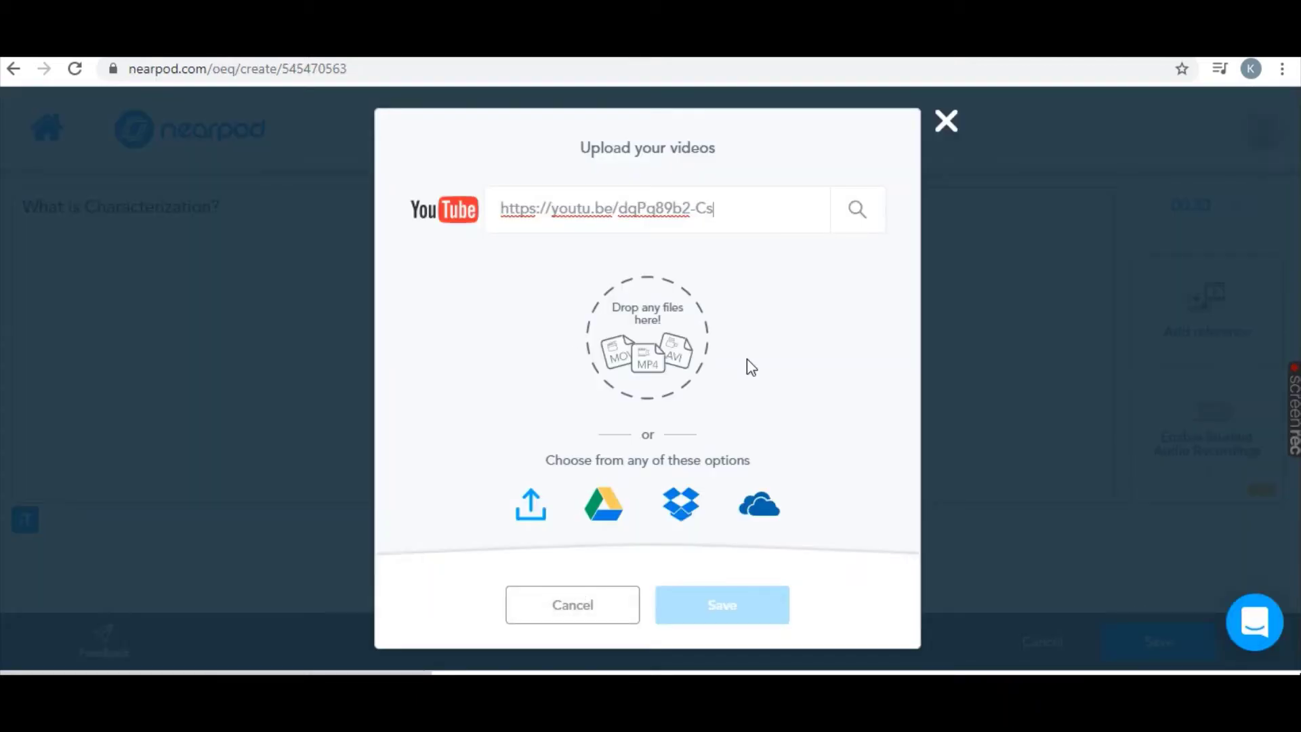
click(860, 214)
click(639, 297)
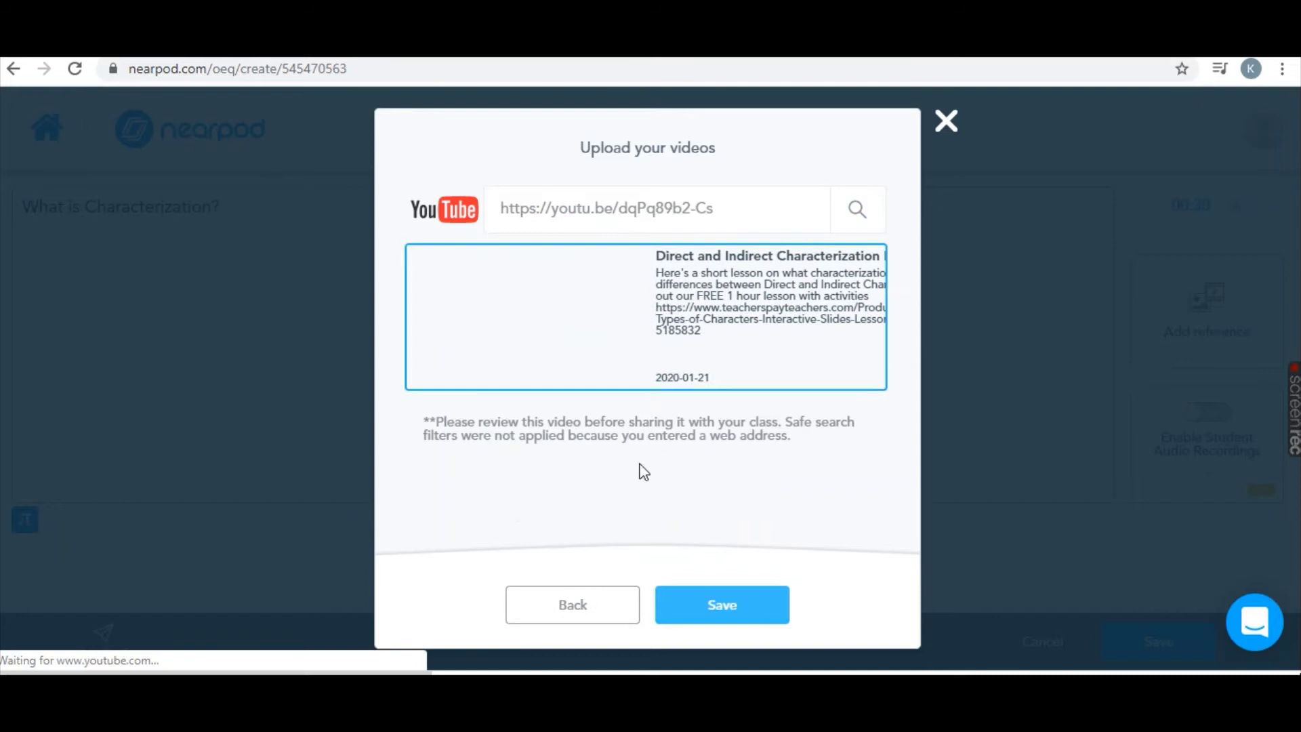
click(730, 617)
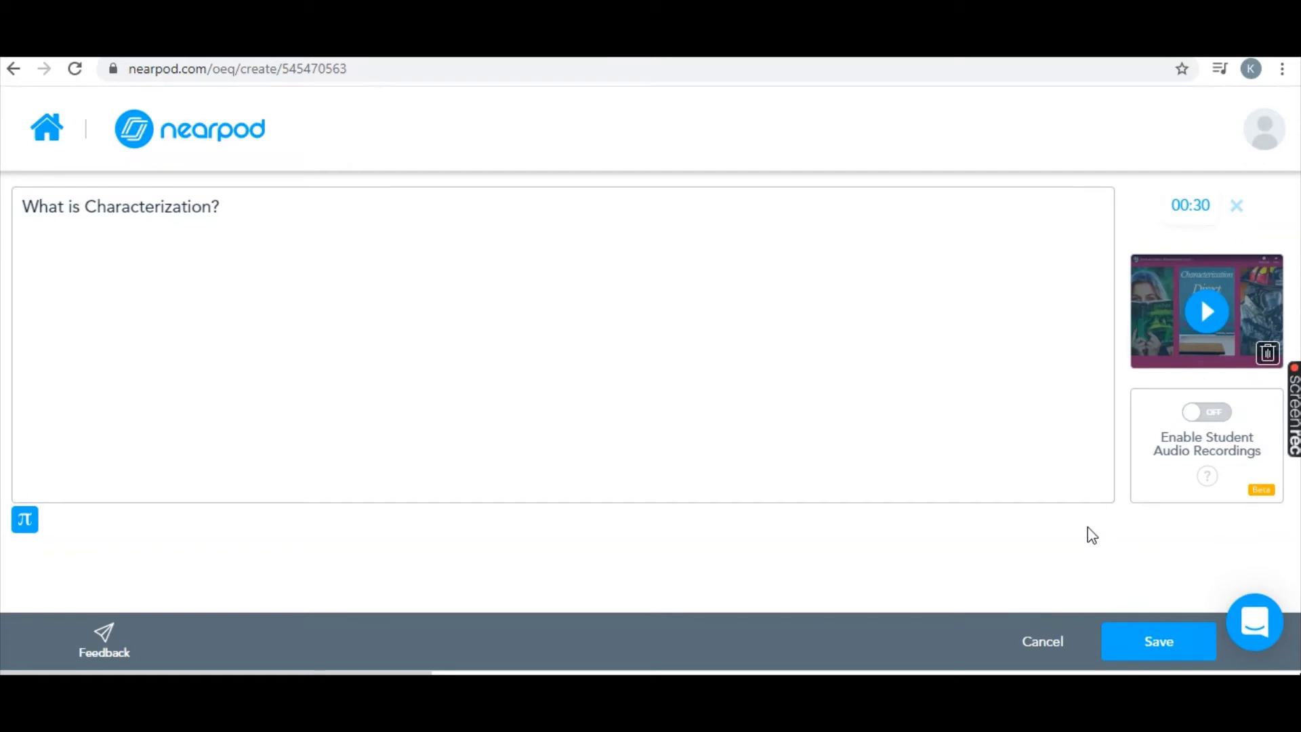
click(1165, 642)
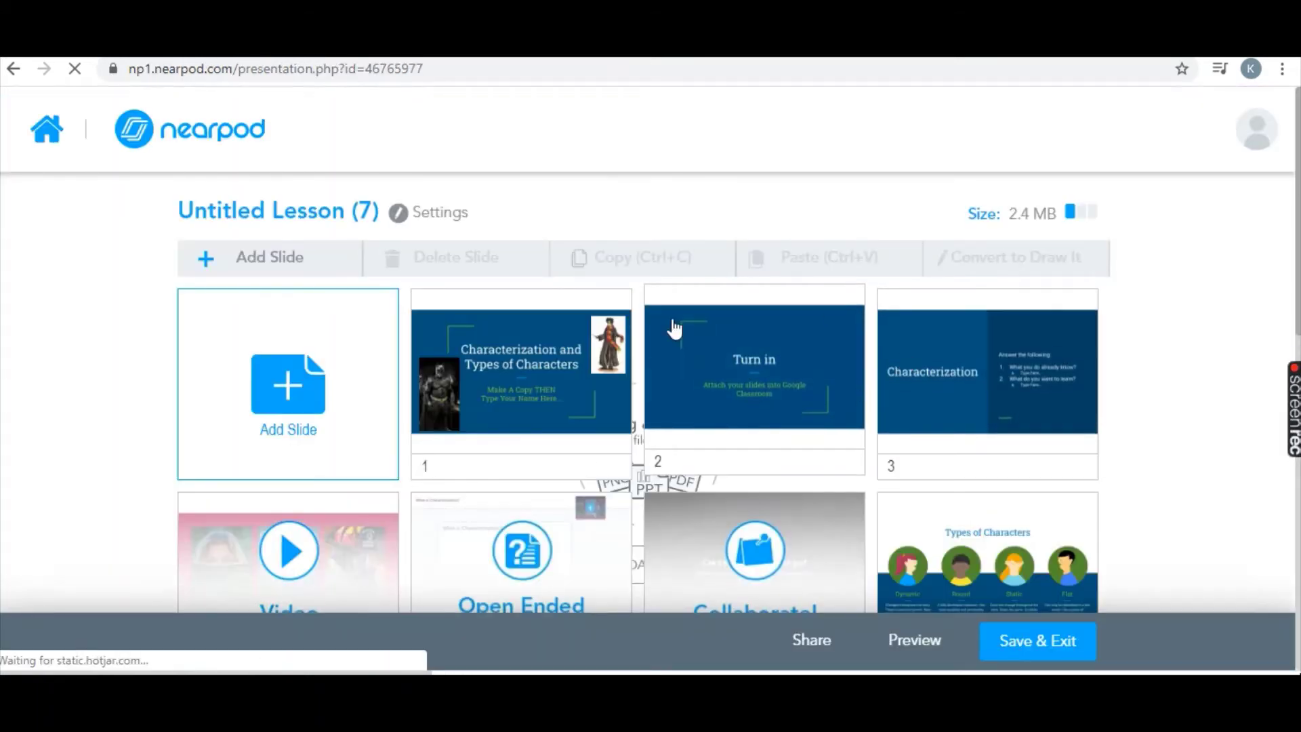
Review the lesson's slide order, including the Open Ended Question, the Collaborate! activity, and the remaining imported slides.
scroll(851, 386, down, 3)
scroll(842, 401, down, 3)
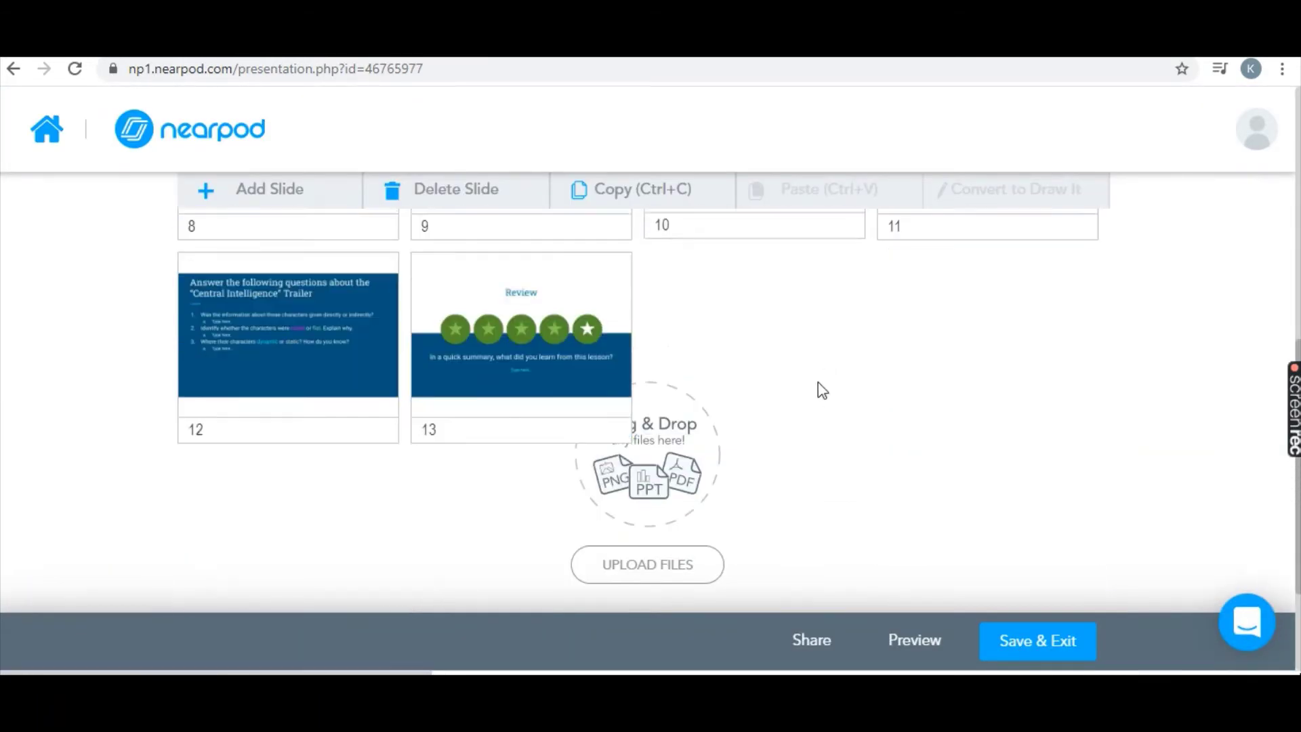
scroll(822, 391, down, 1)
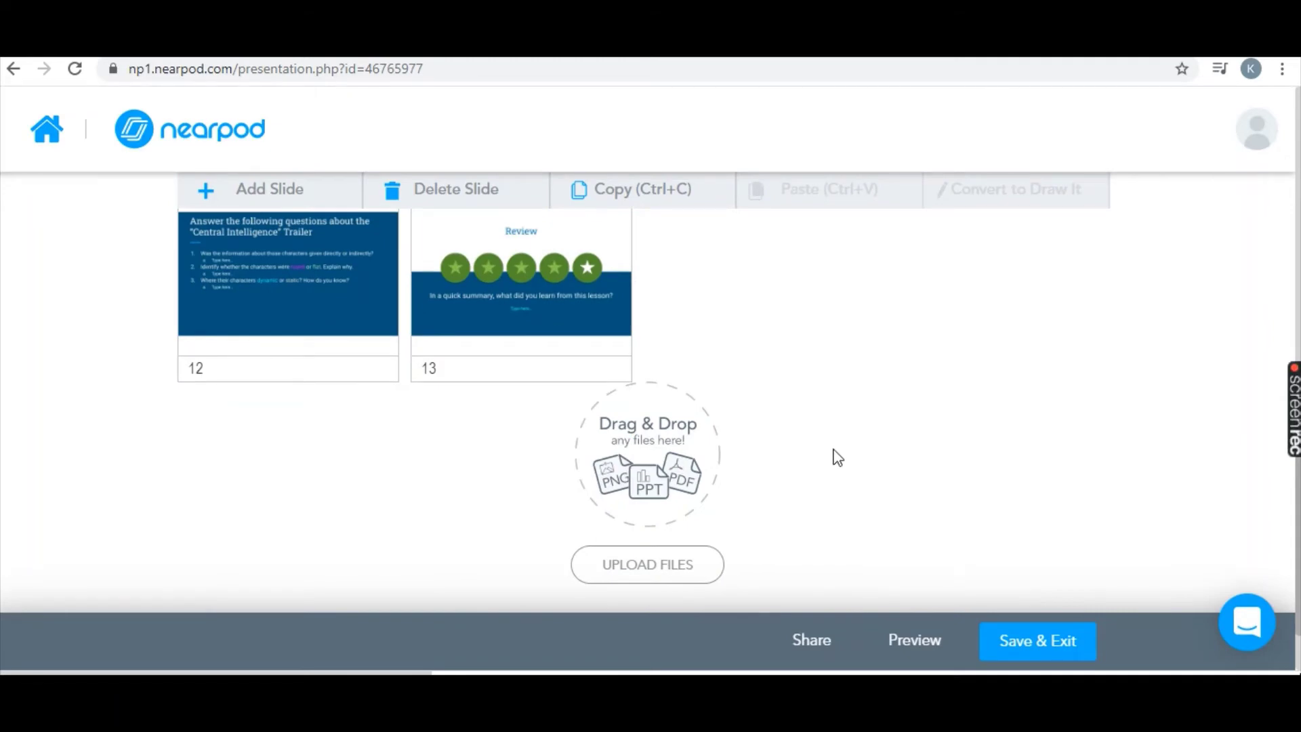
scroll(822, 445, up, 6)
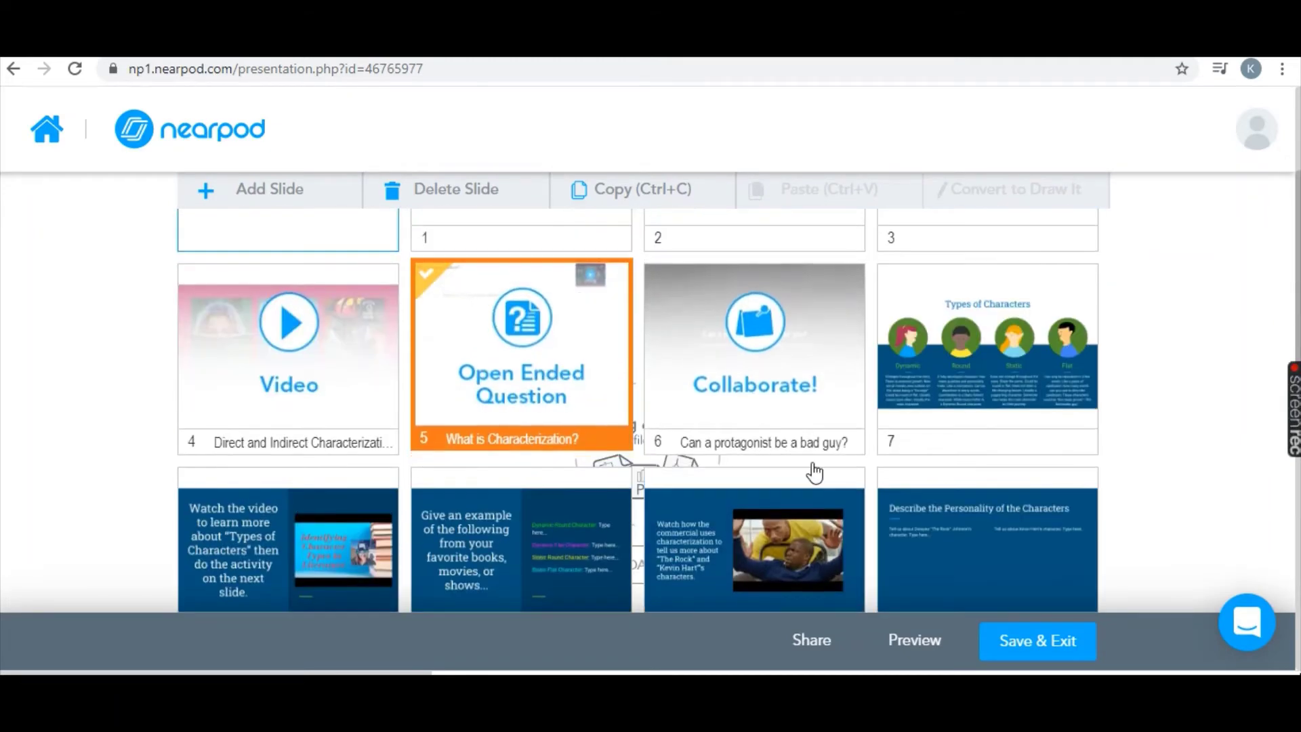
scroll(793, 508, down, 3)
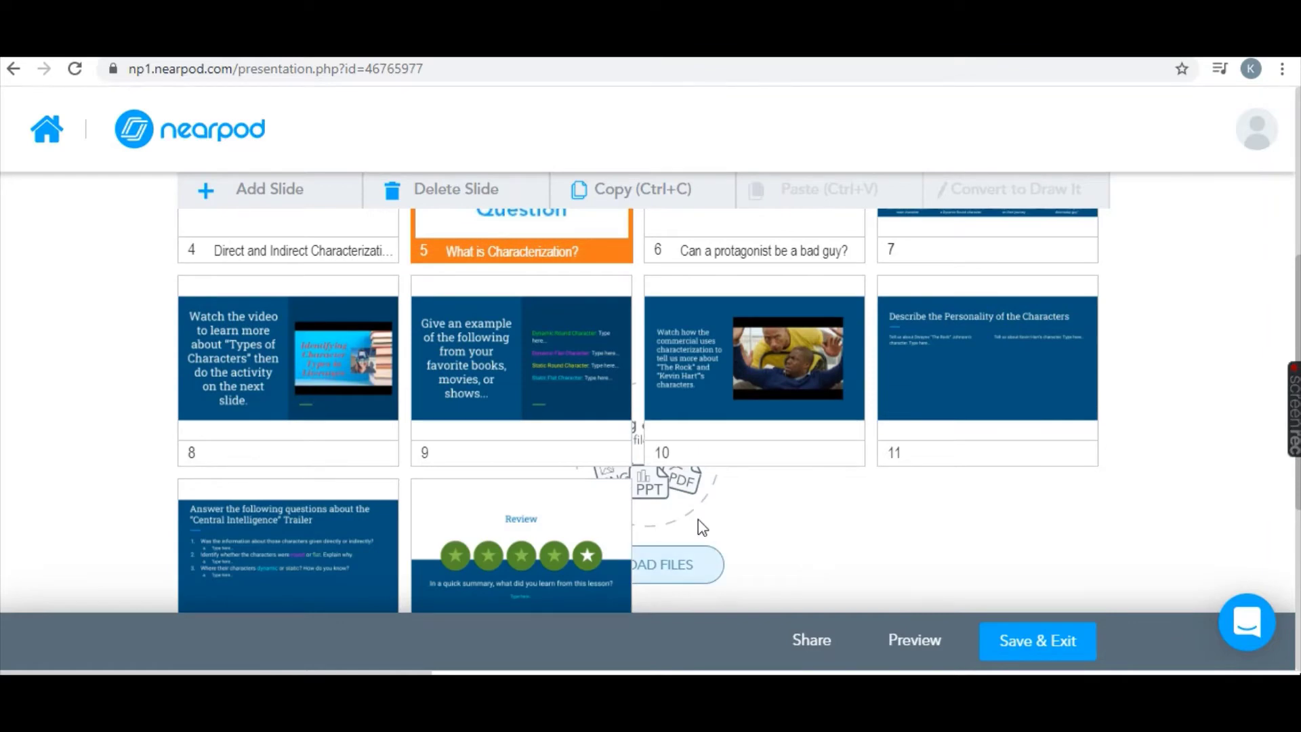
scroll(699, 520, up, 3)
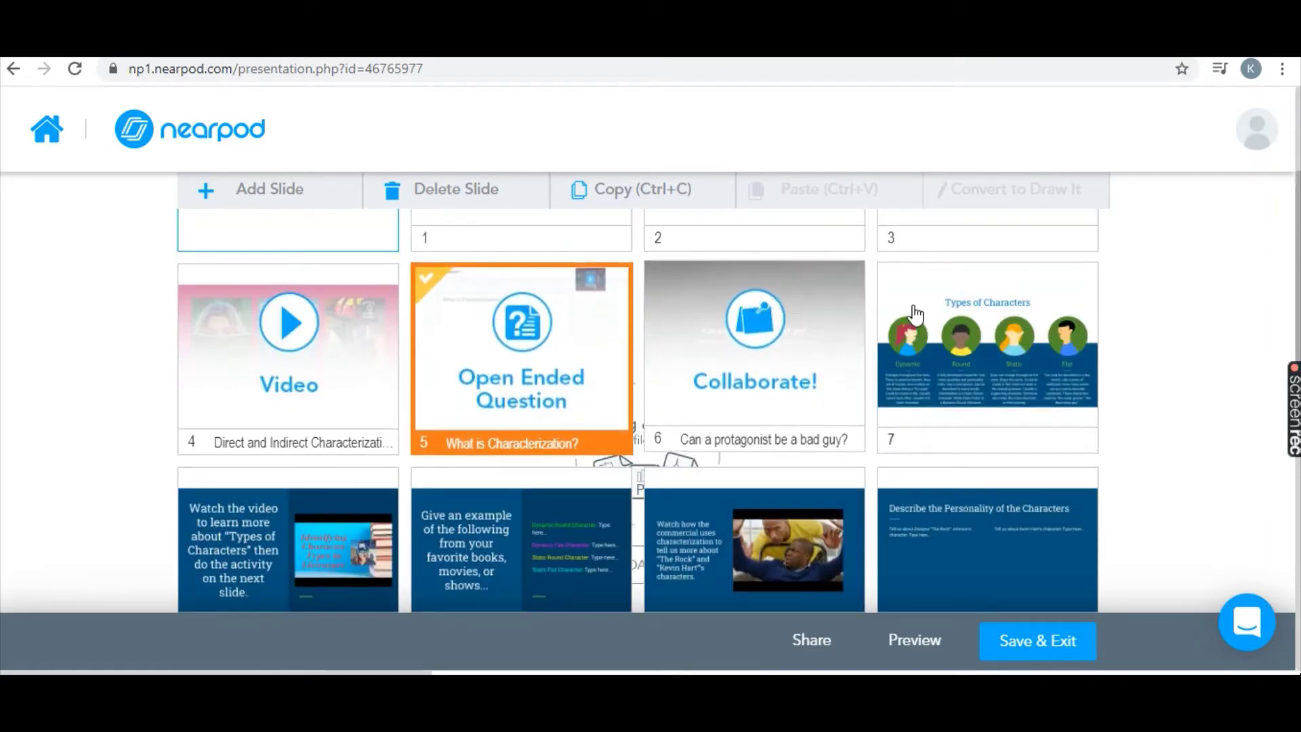
click(745, 342)
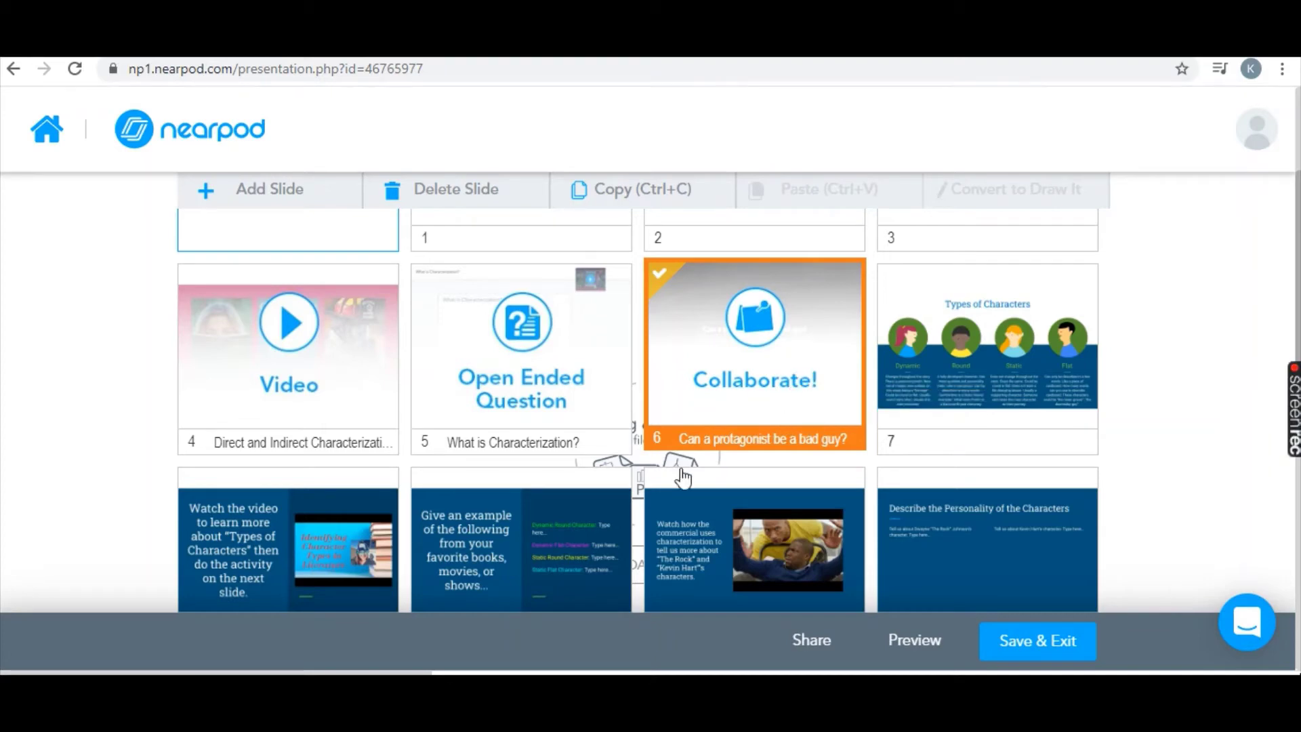
click(552, 372)
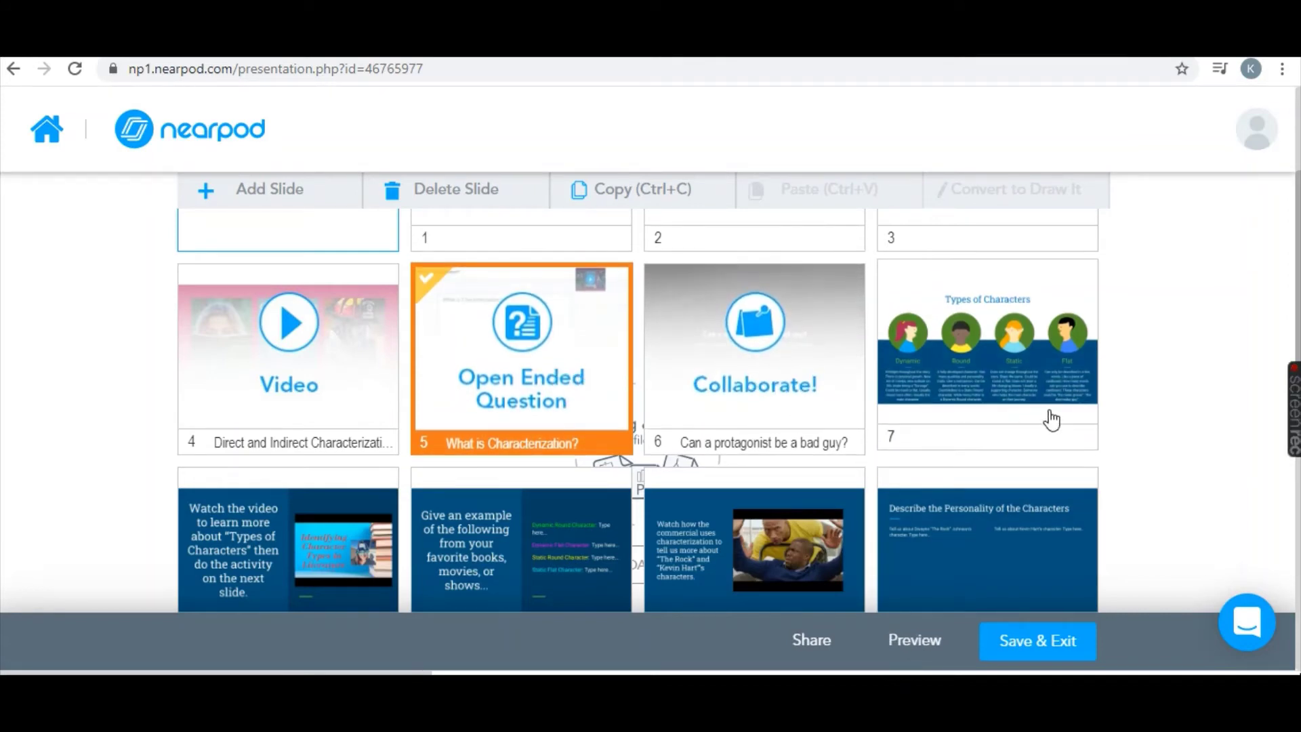
scroll(1177, 418, down, 1)
scroll(1176, 420, down, 2)
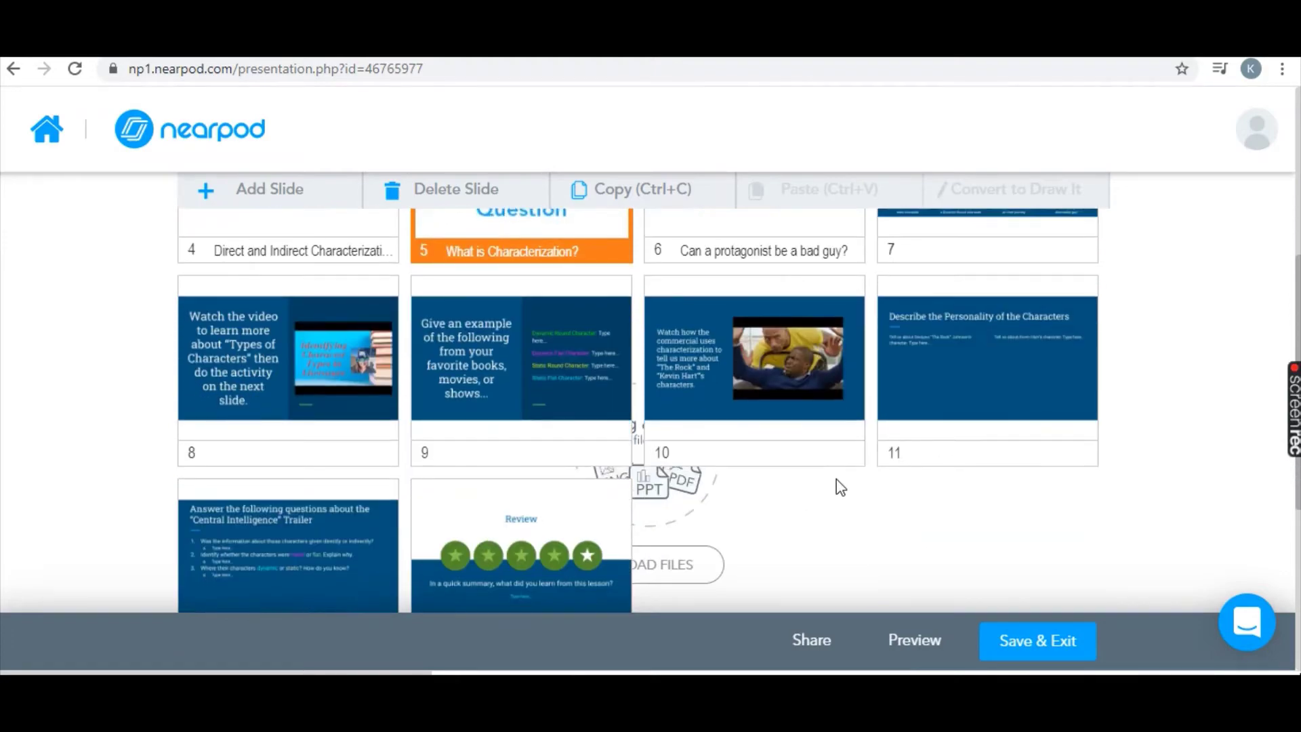
scroll(664, 543, down, 1)
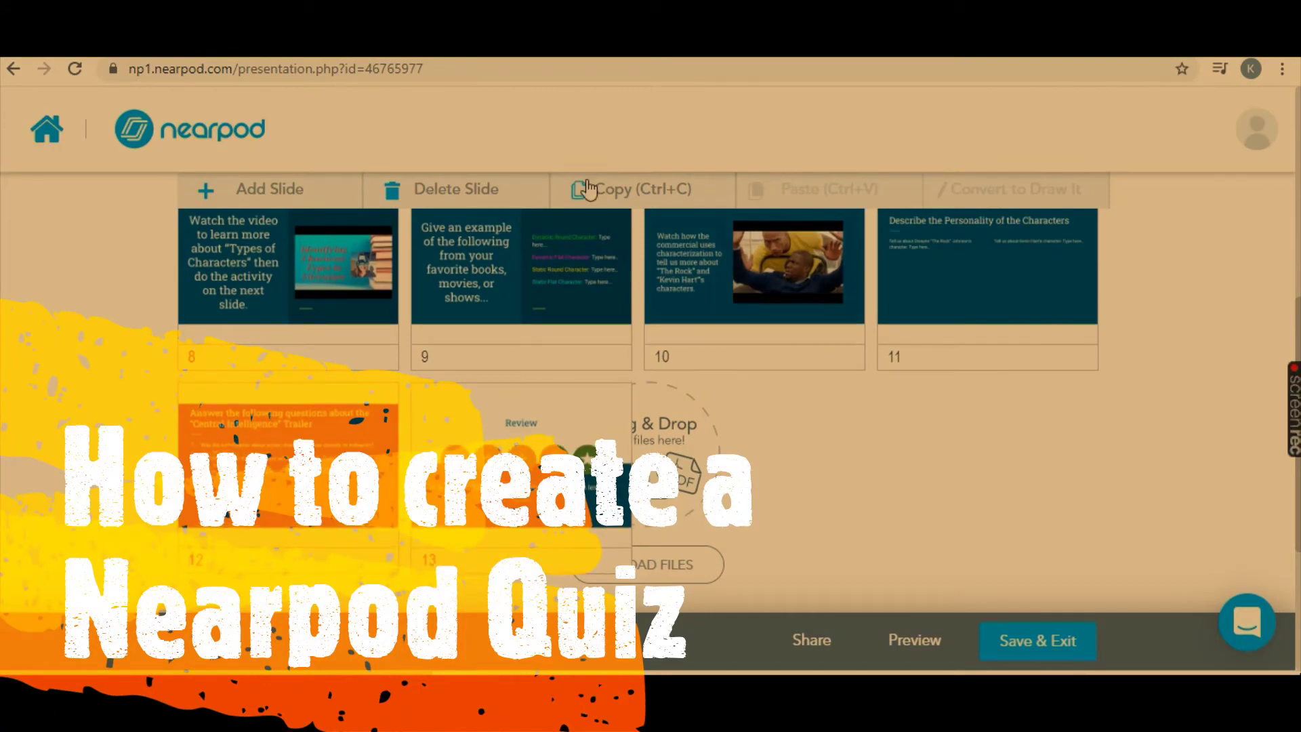
Add a Quiz activity as a new slide in the lesson and start its first question.
click(224, 189)
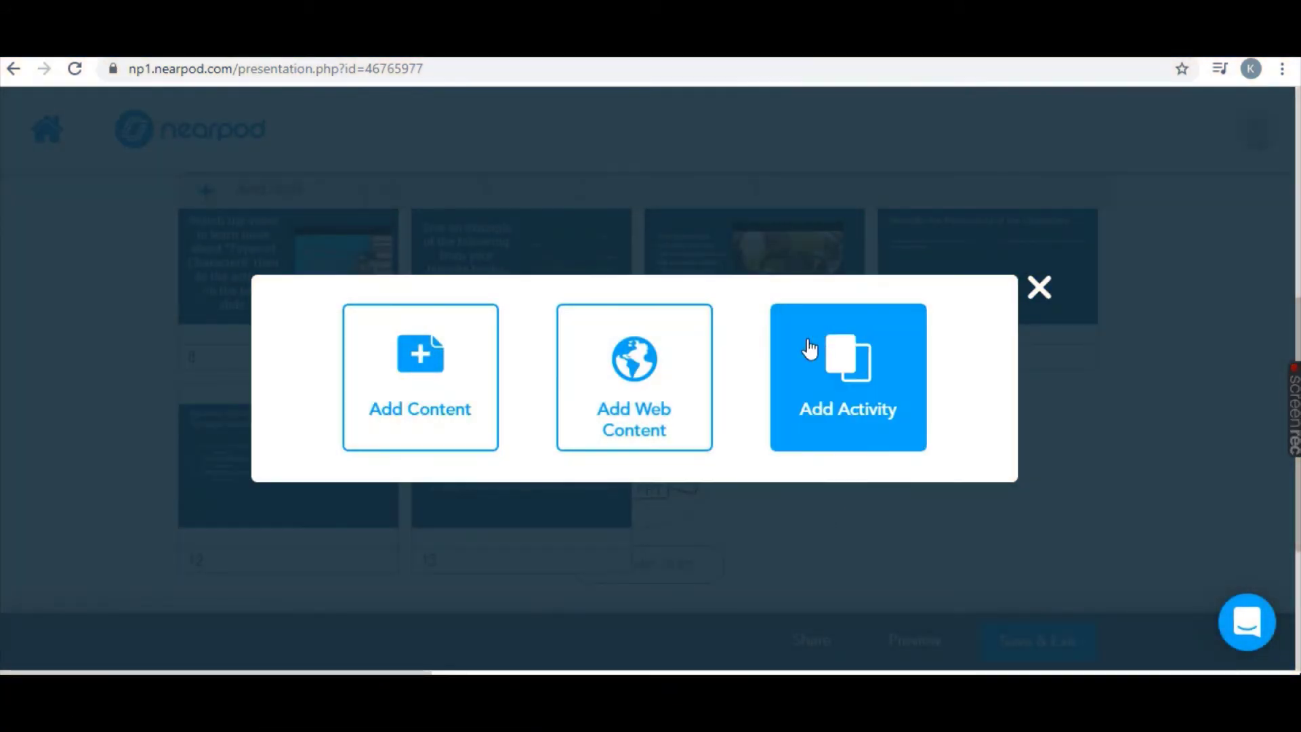
click(822, 378)
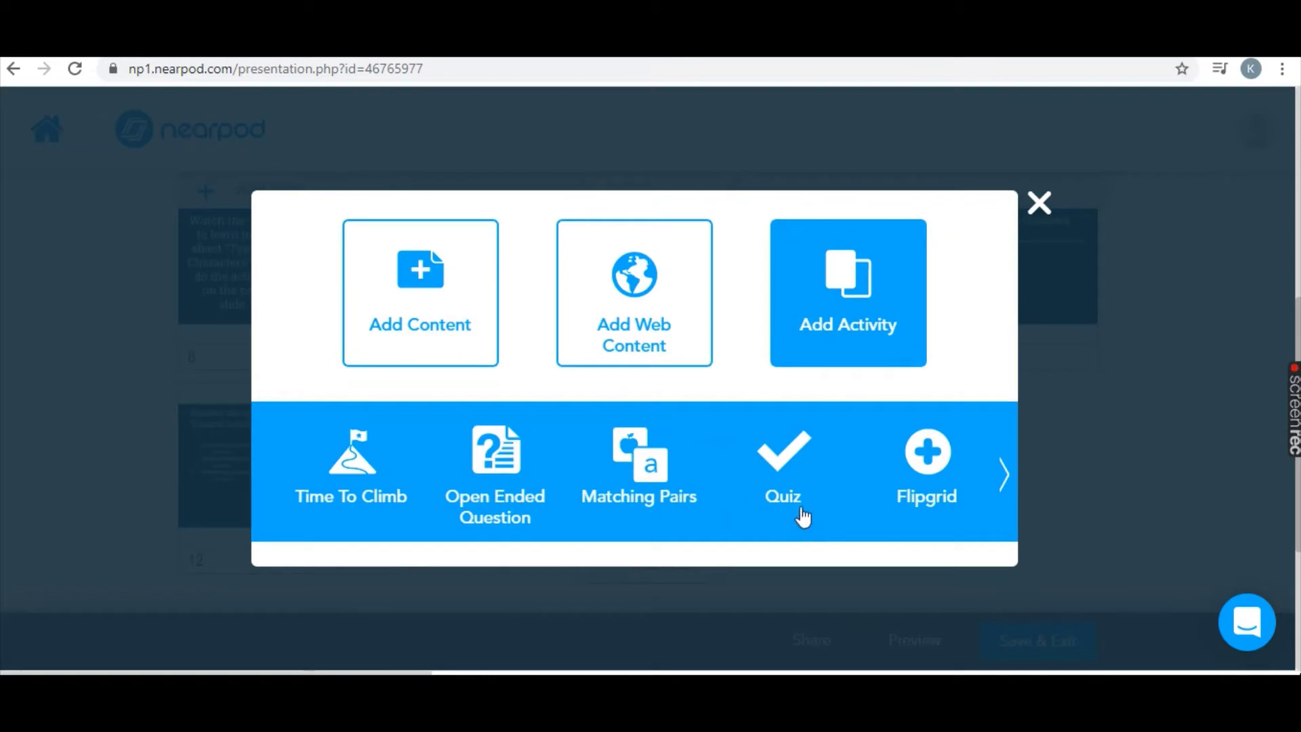
right_click(813, 450)
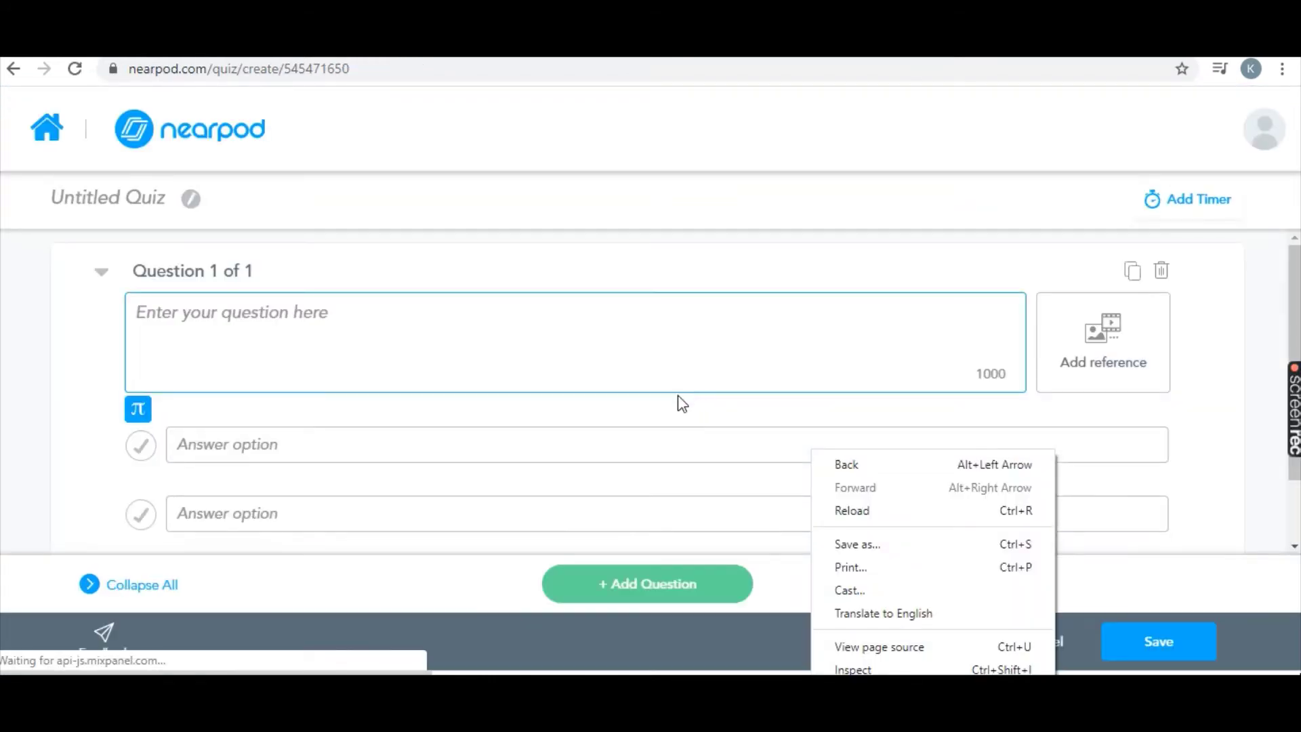
click(400, 318)
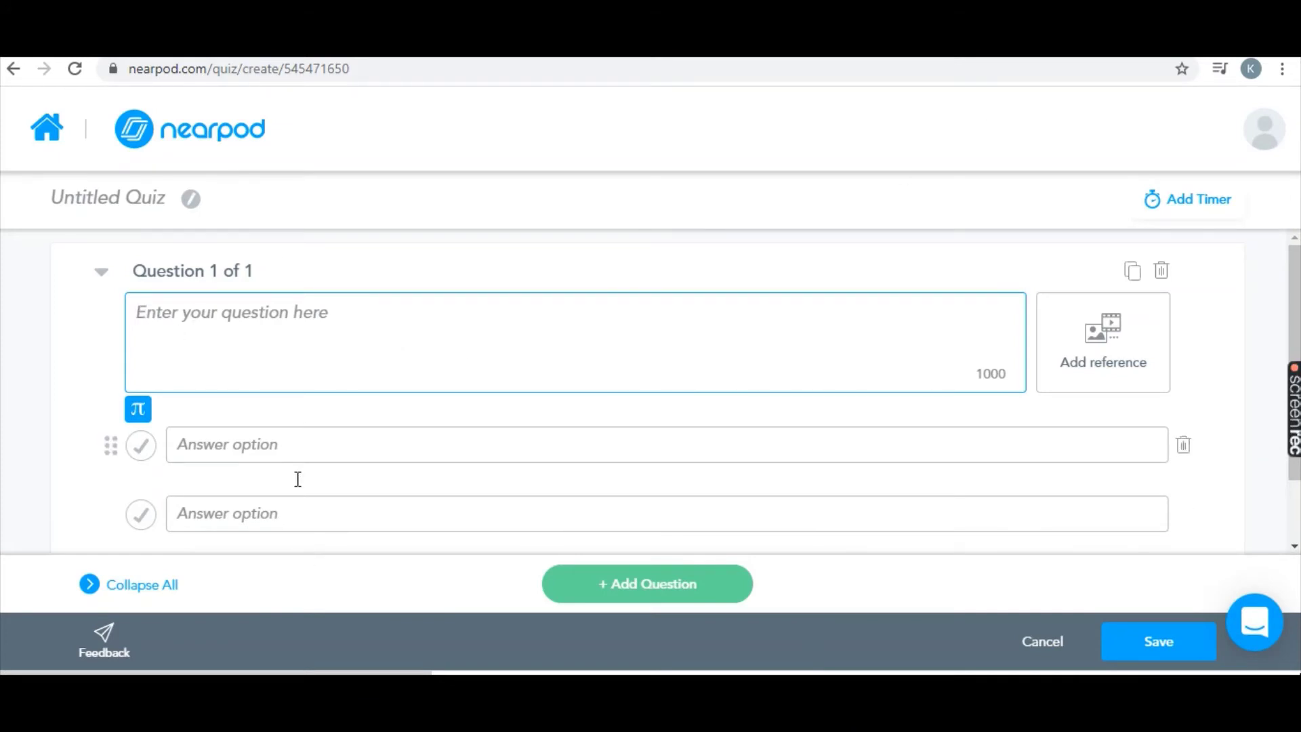
scroll(627, 328, down, 1)
scroll(627, 328, up, 1)
Consult slide 10, "Describe the Personality of the Characters", in the Google Slides template, select its Dwayne "The Rock" Johnson prompt, and return to the Nearpod quiz.
key(ctrl+Tab)
scroll(102, 427, down, 4)
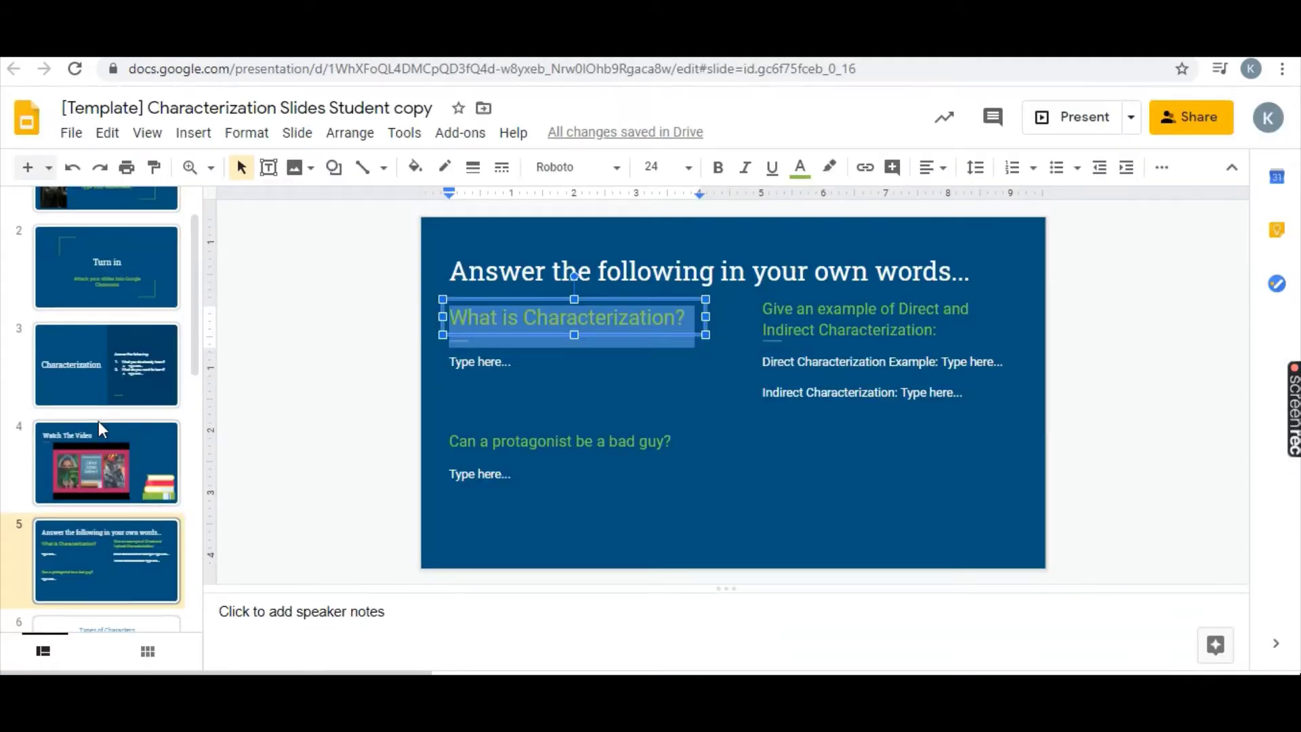
scroll(95, 432, down, 3)
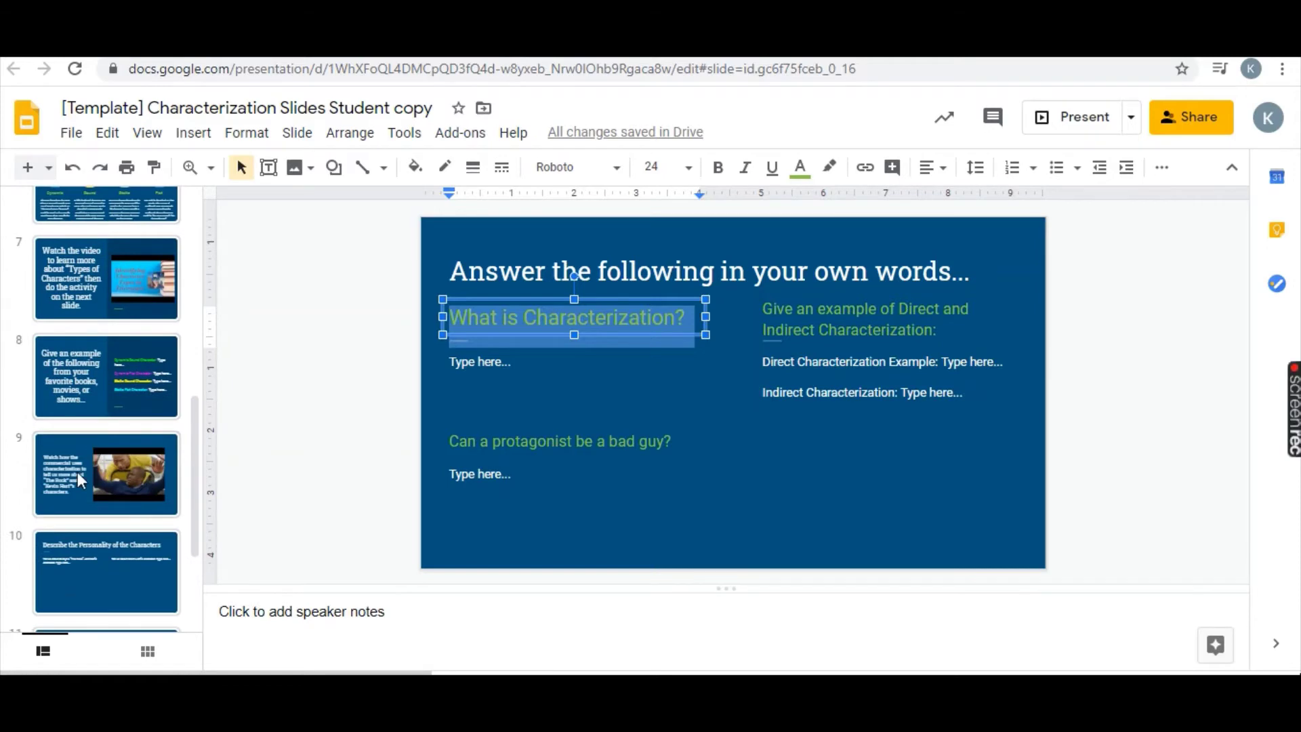
key(Down)
key(Down)
key(Down)
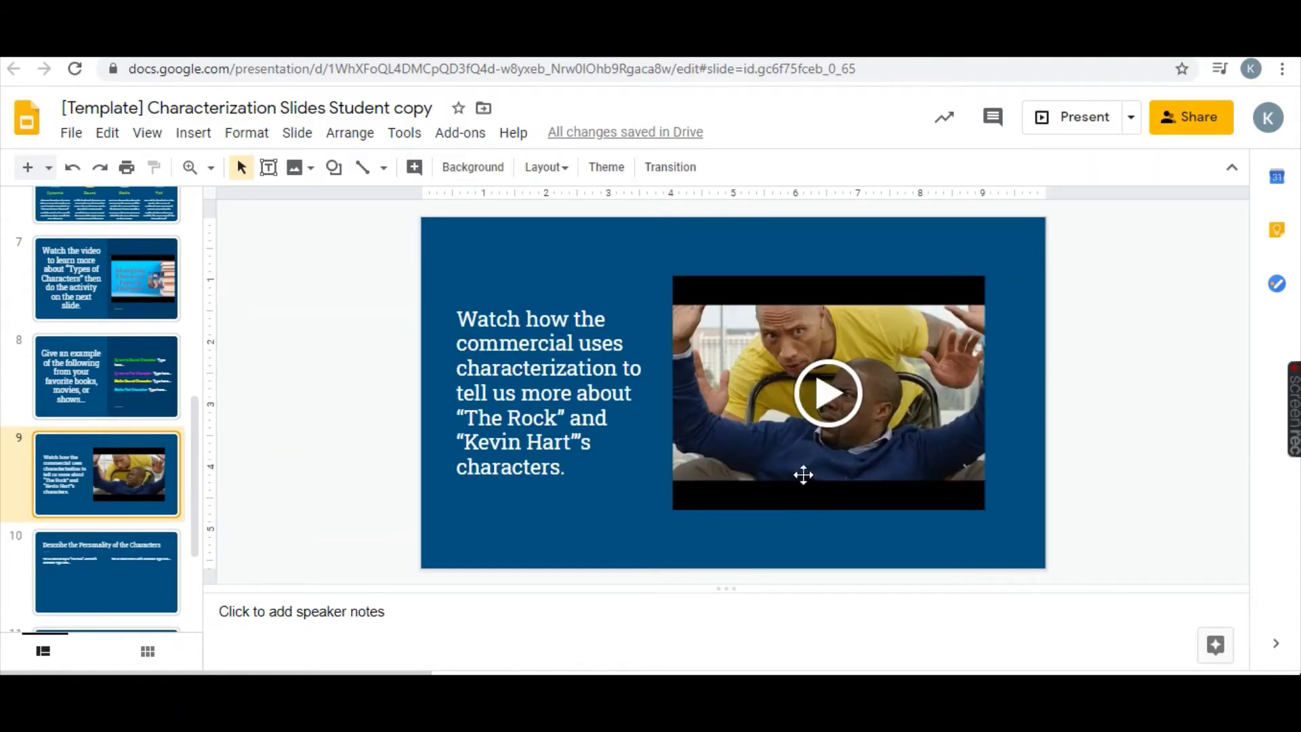
key(Down)
click(553, 334)
drag(615, 351, 452, 326)
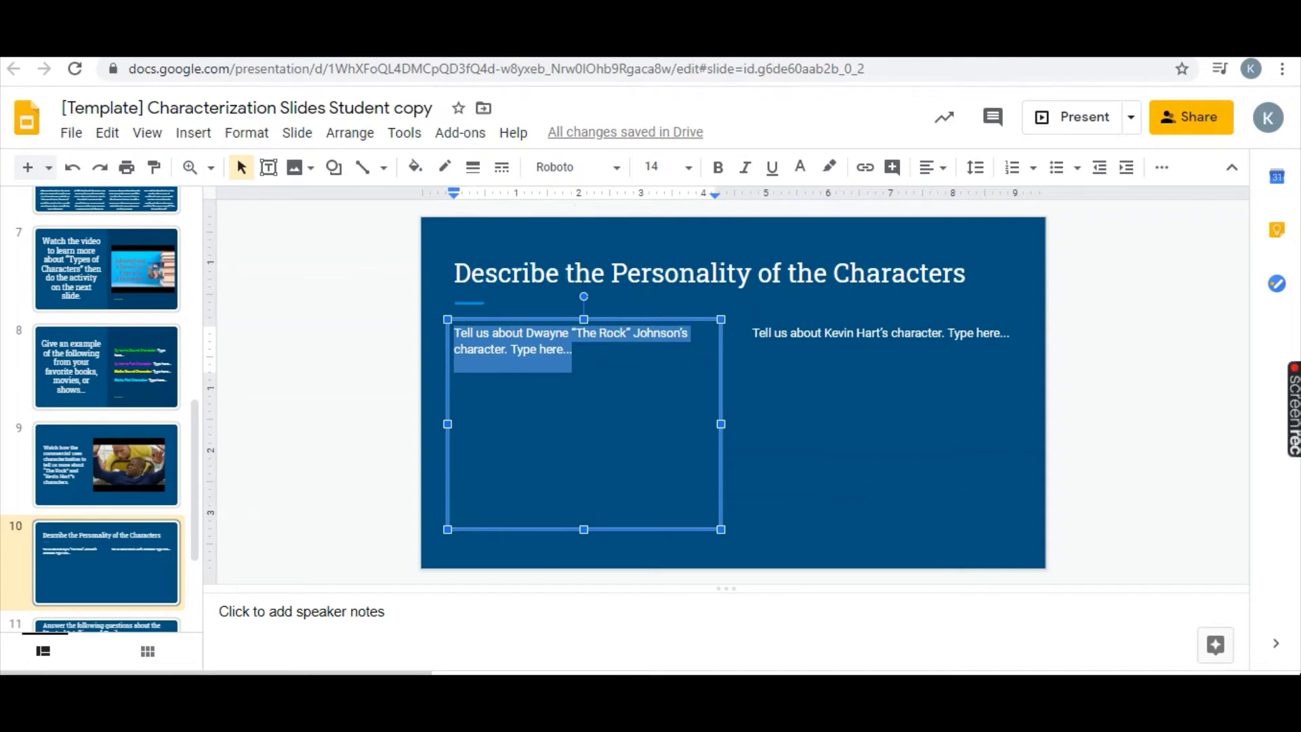
click(1017, 40)
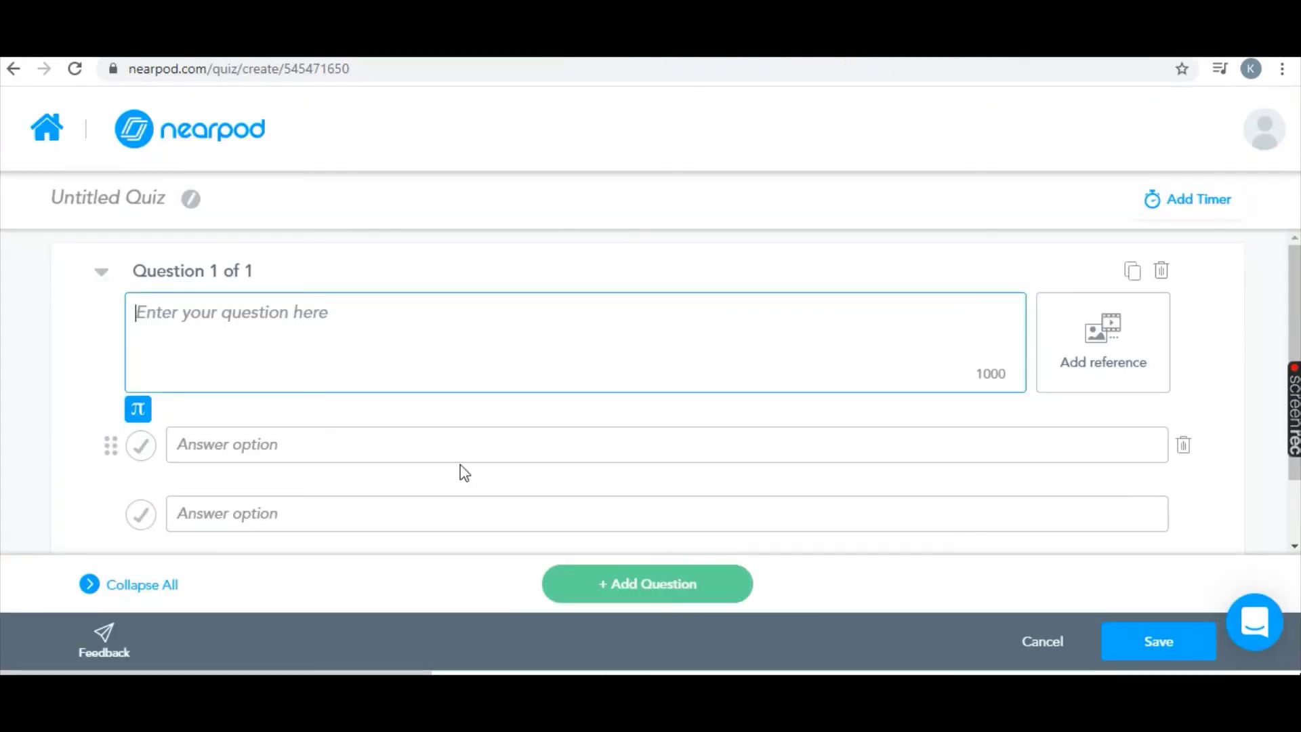
Enter the quiz question "Dwayne "The Rock" Johnson: Direct or Indirect Characterization?" with answers Direct and Indirect, and mark Direct as correct.
click(571, 306)
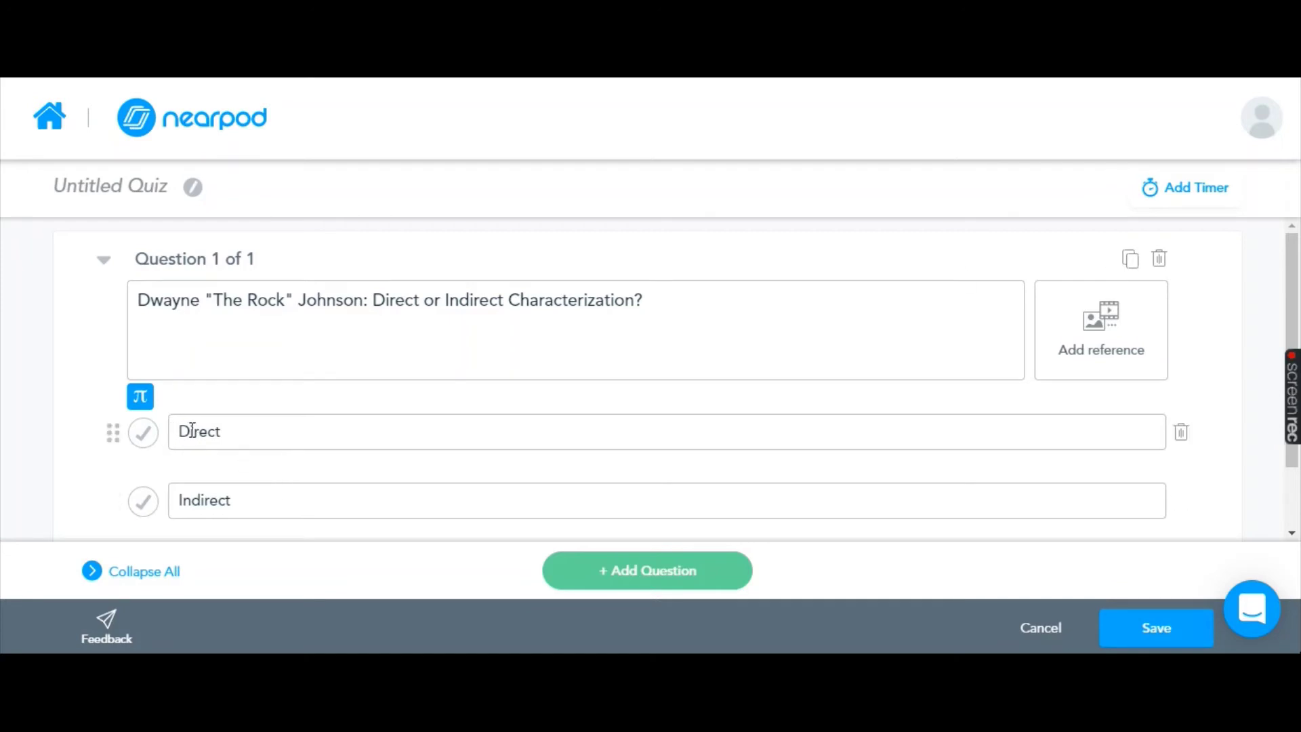
click(237, 435)
click(256, 507)
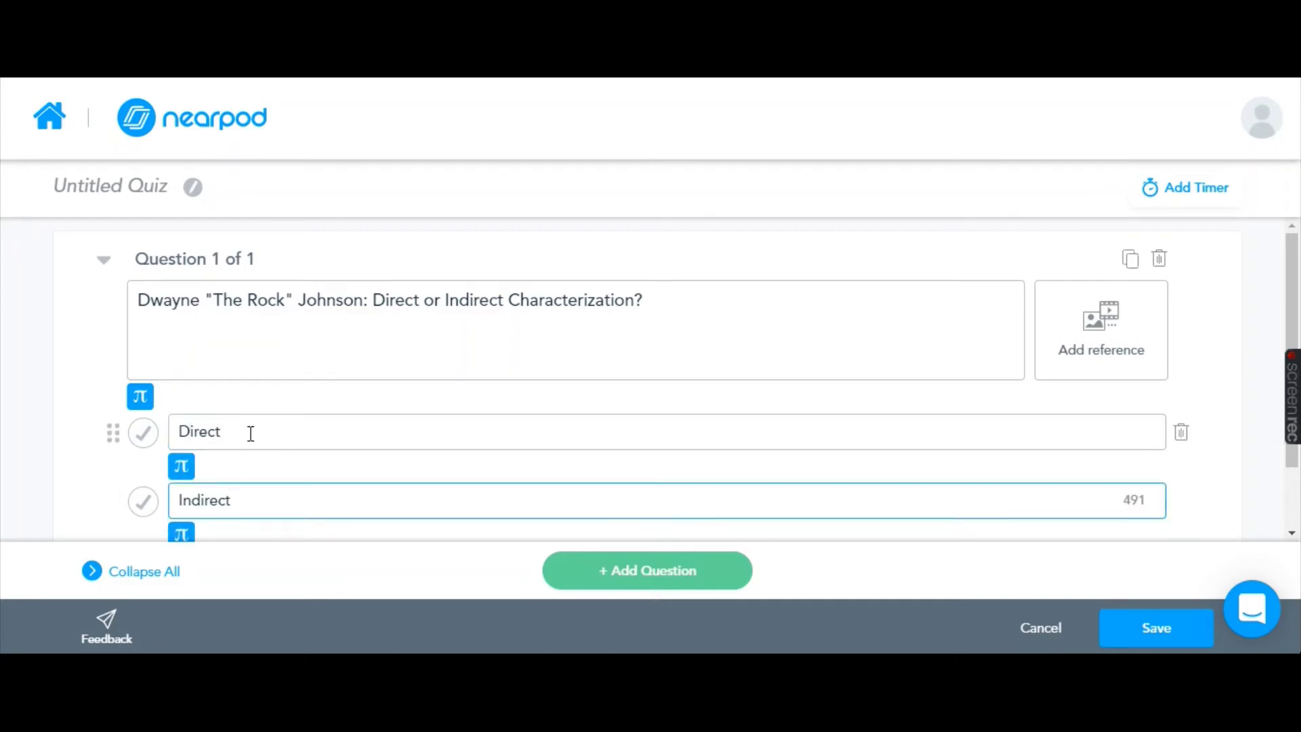
click(144, 437)
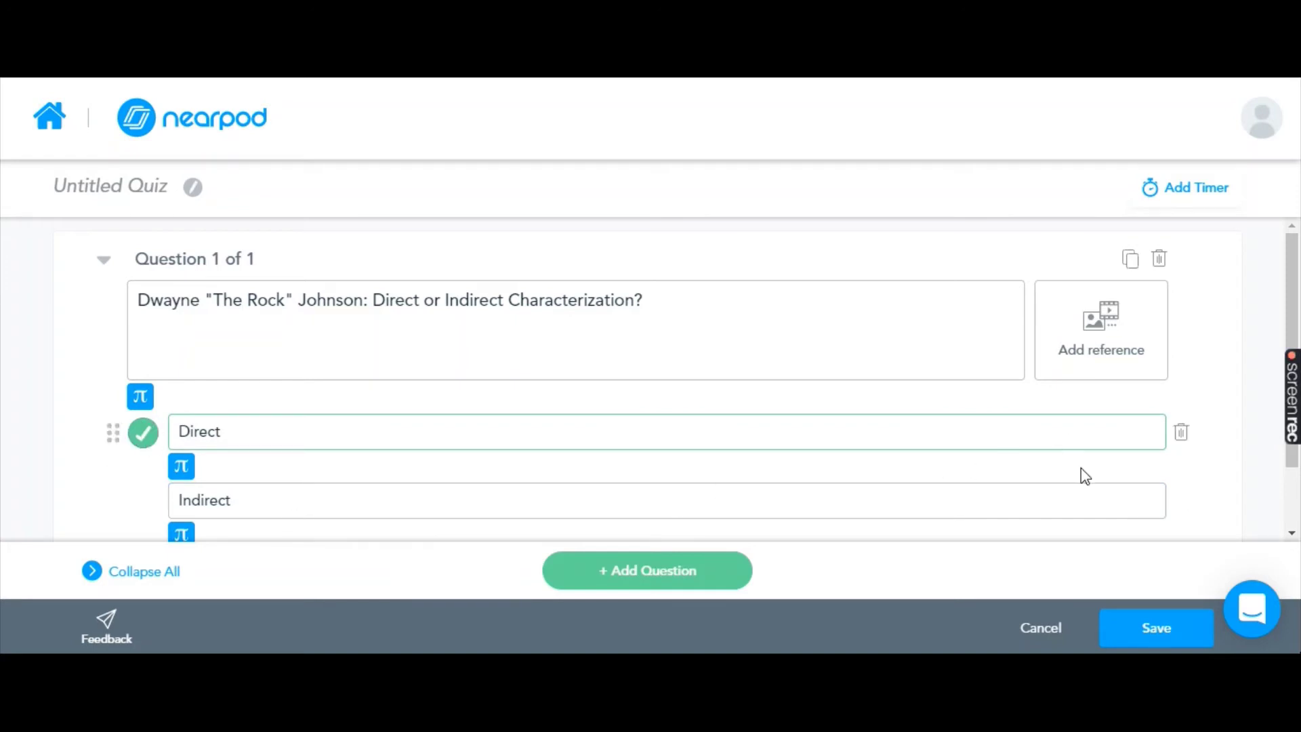
Attach a YouTube video as the first question's reference, searching "central intellegence" and choosing the "Central Intellegence" video dated 2016-06-12.
click(1125, 347)
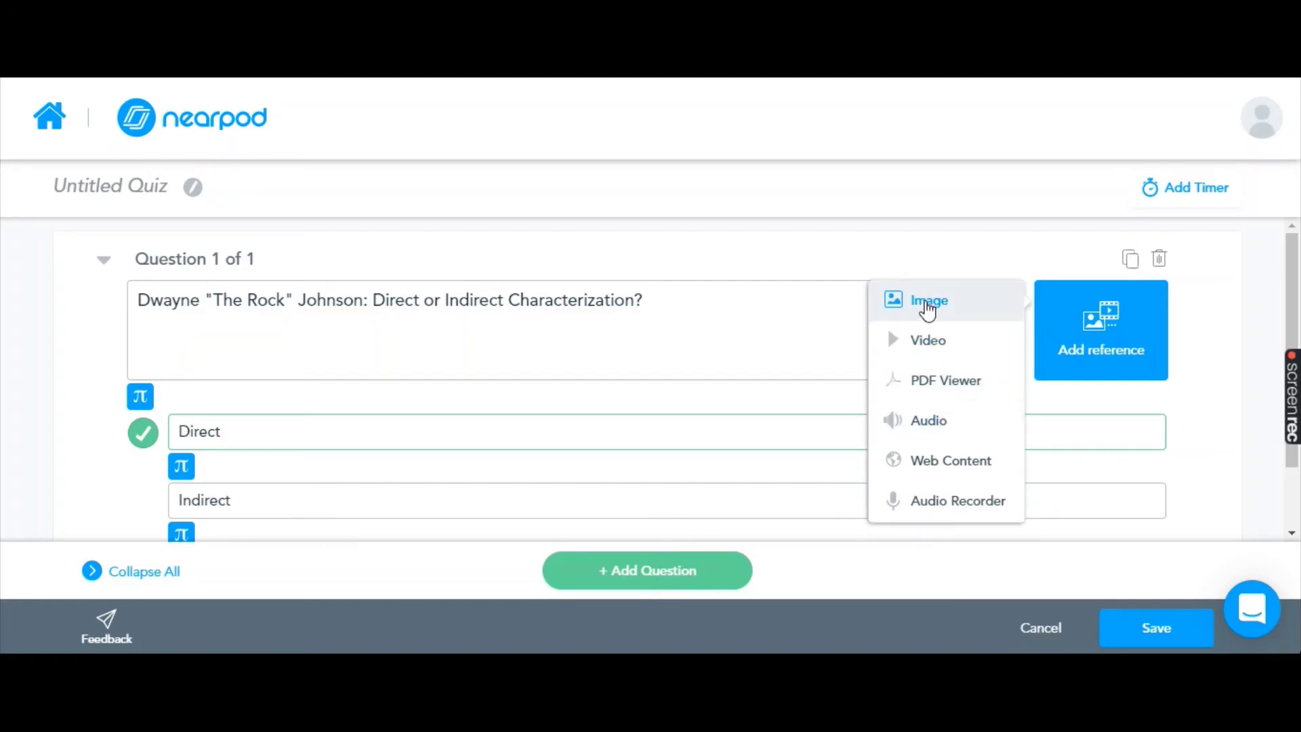
click(924, 341)
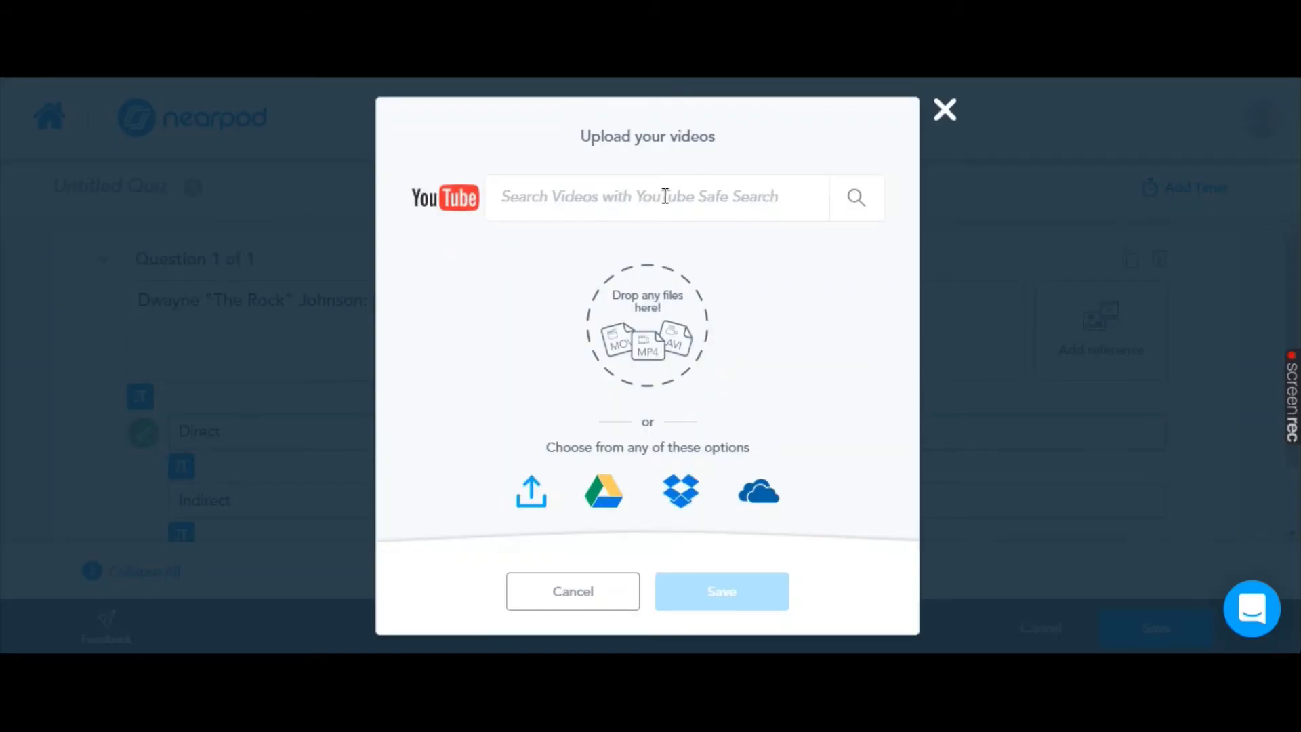
click(657, 207)
text(central intelle)
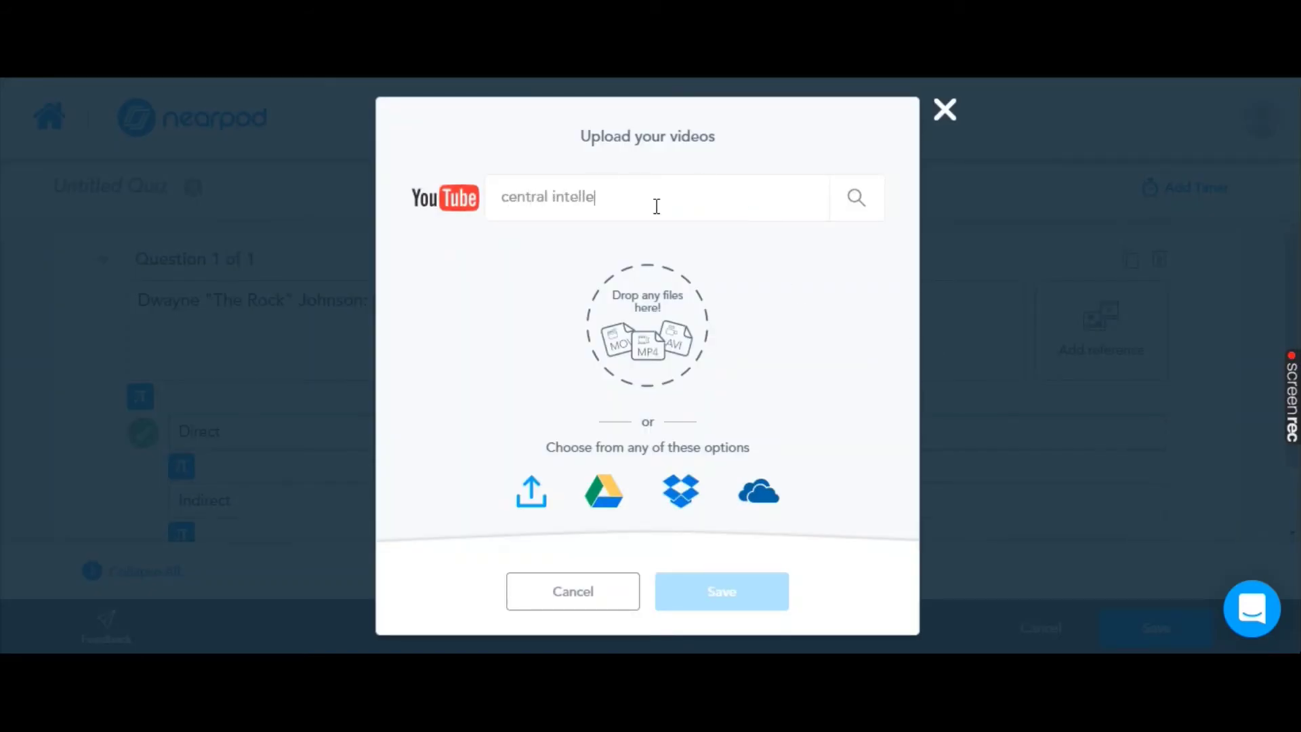
text(gence)
key(Return)
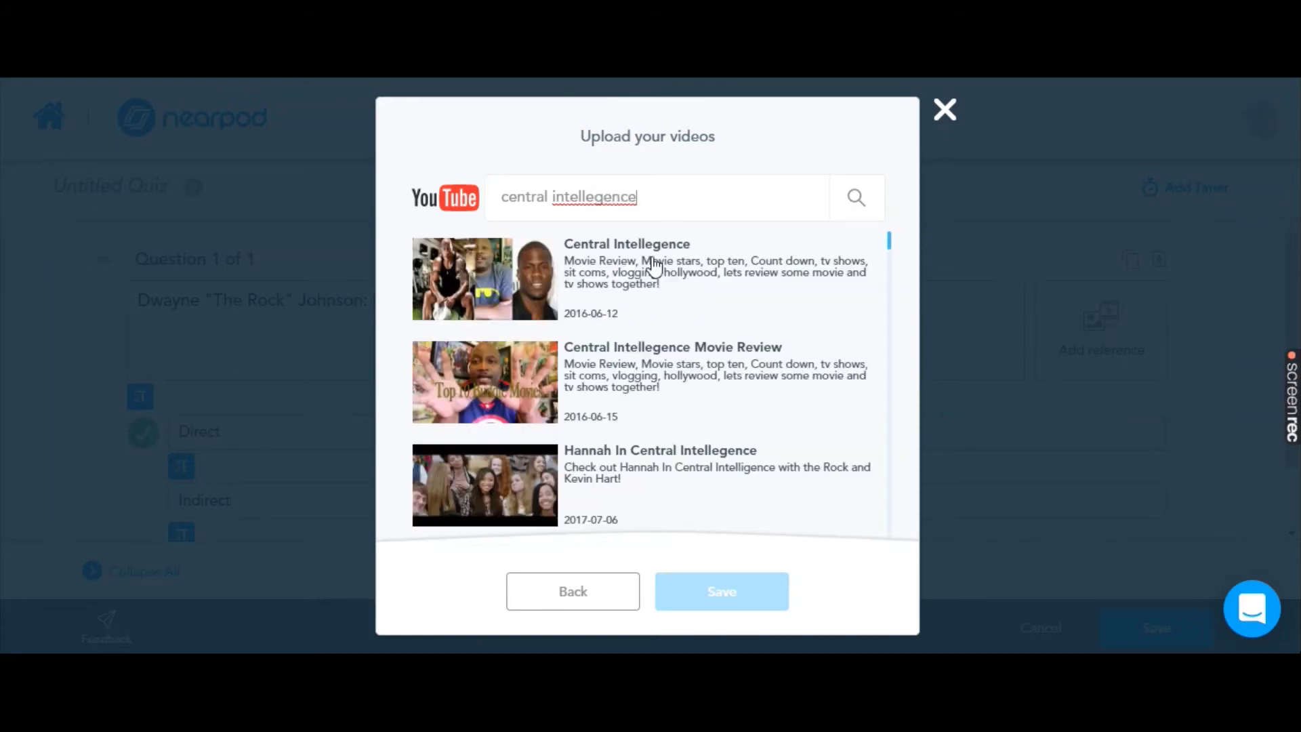
click(656, 280)
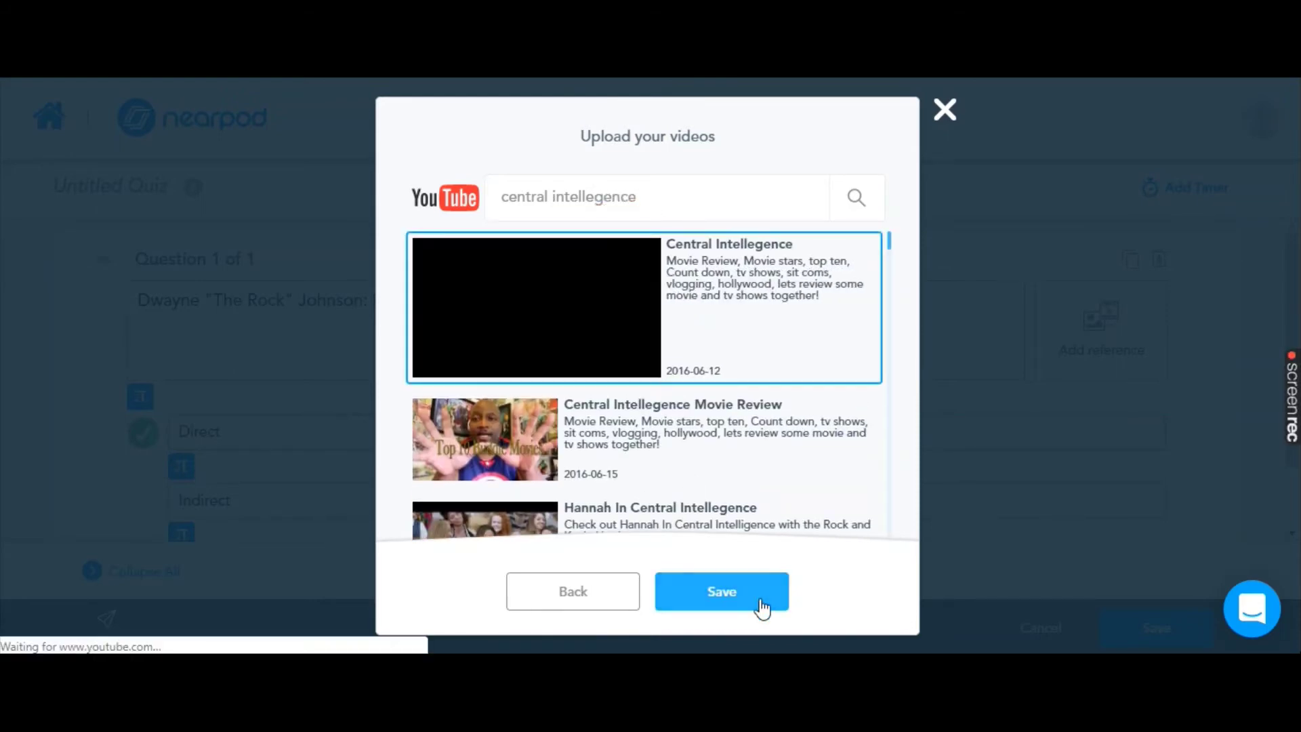
click(777, 615)
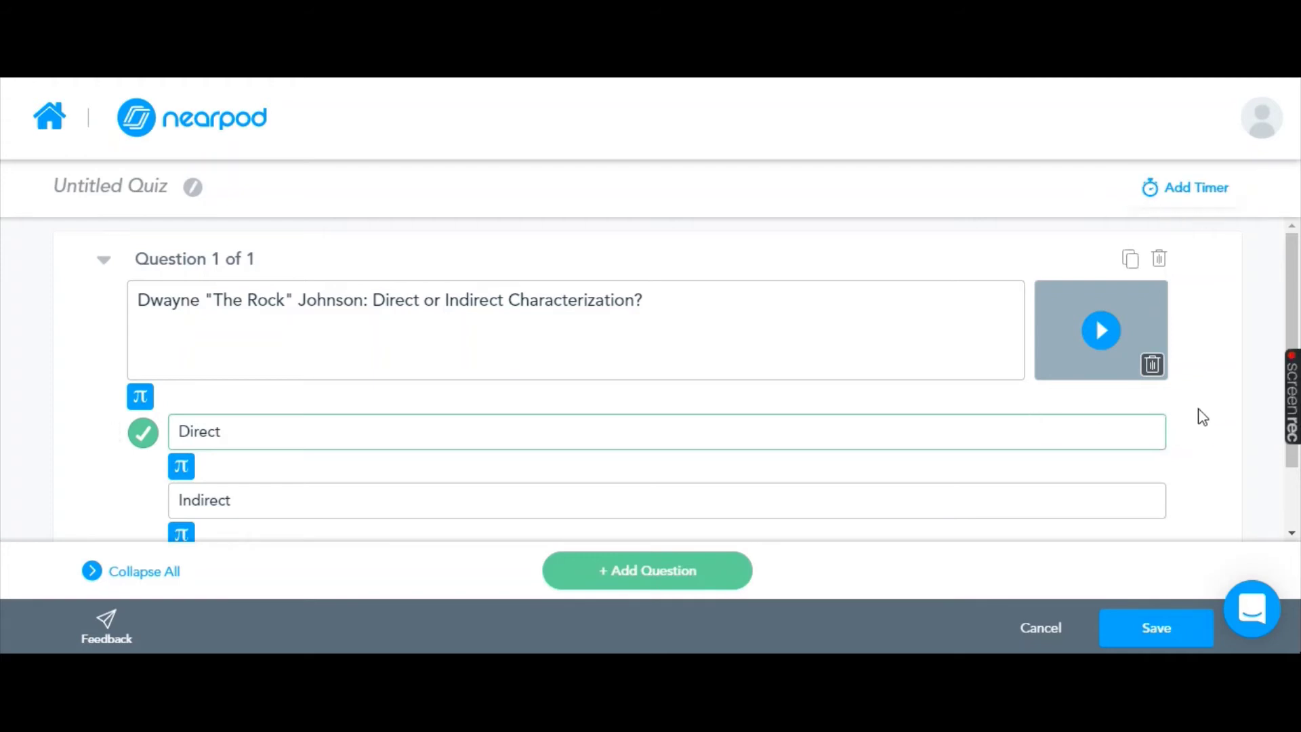
Add a second quiz question, "Is Kevin Heart Direct or Indirect Characterization?", with answers Direct and Indirect, and mark Indirect as correct.
scroll(1203, 417, down, 2)
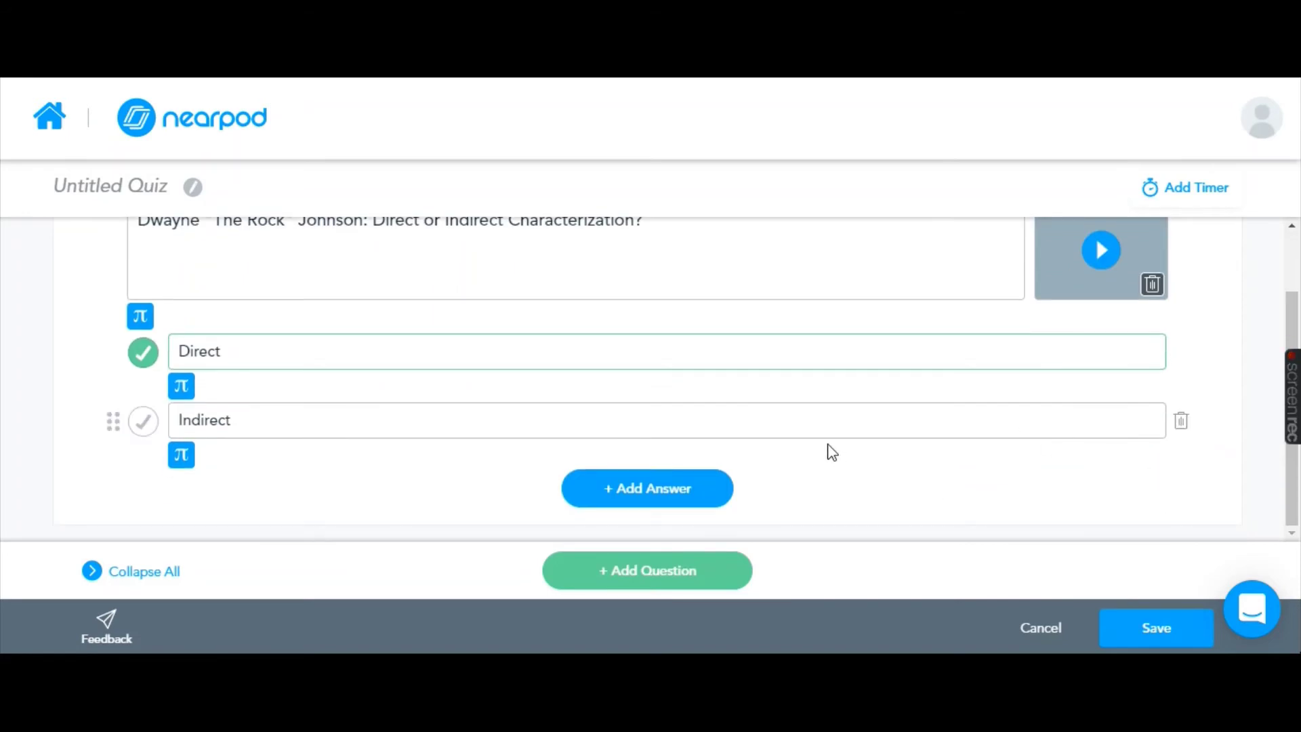
click(676, 577)
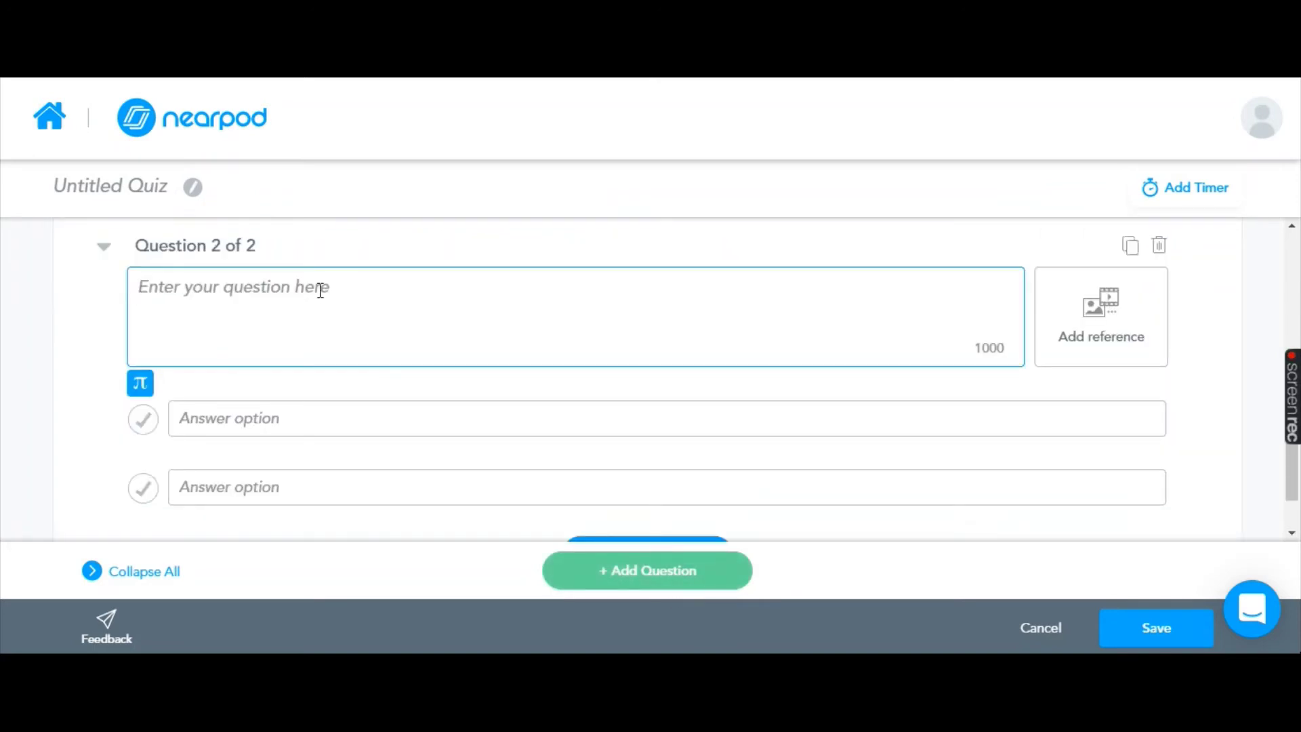
text(I)
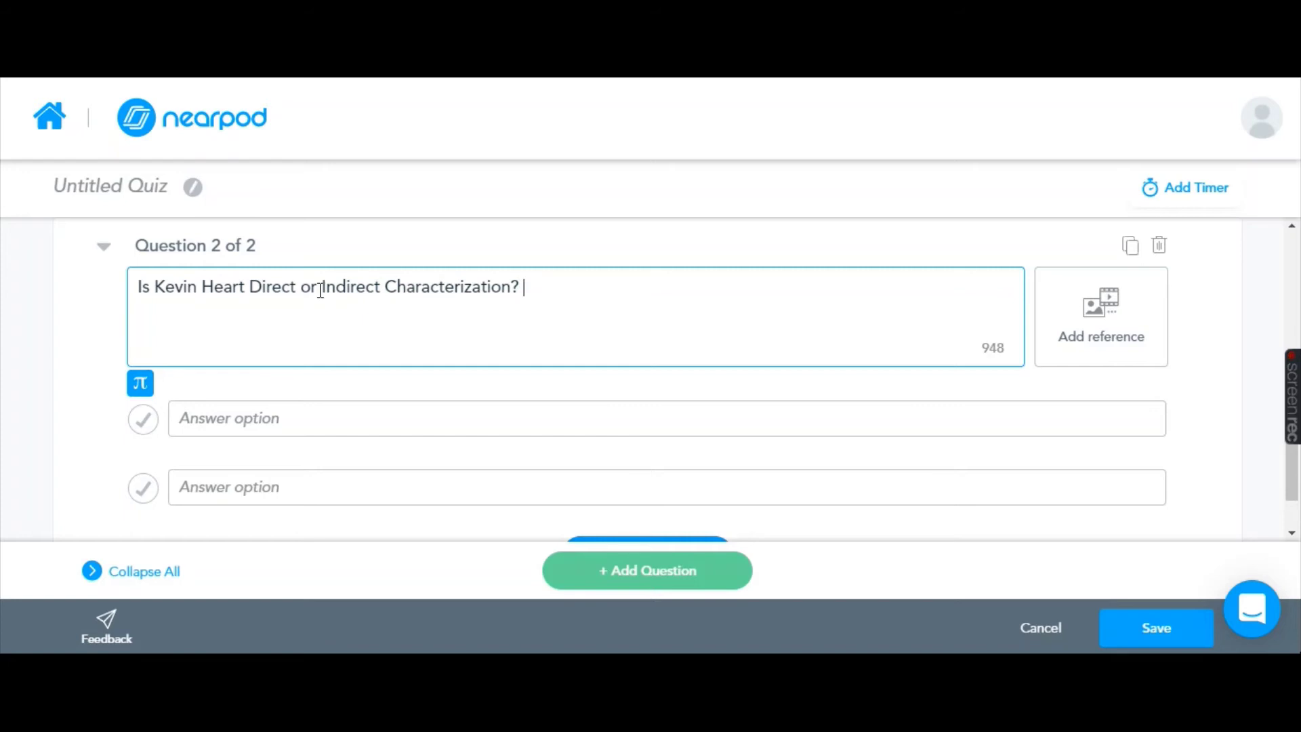
click(298, 412)
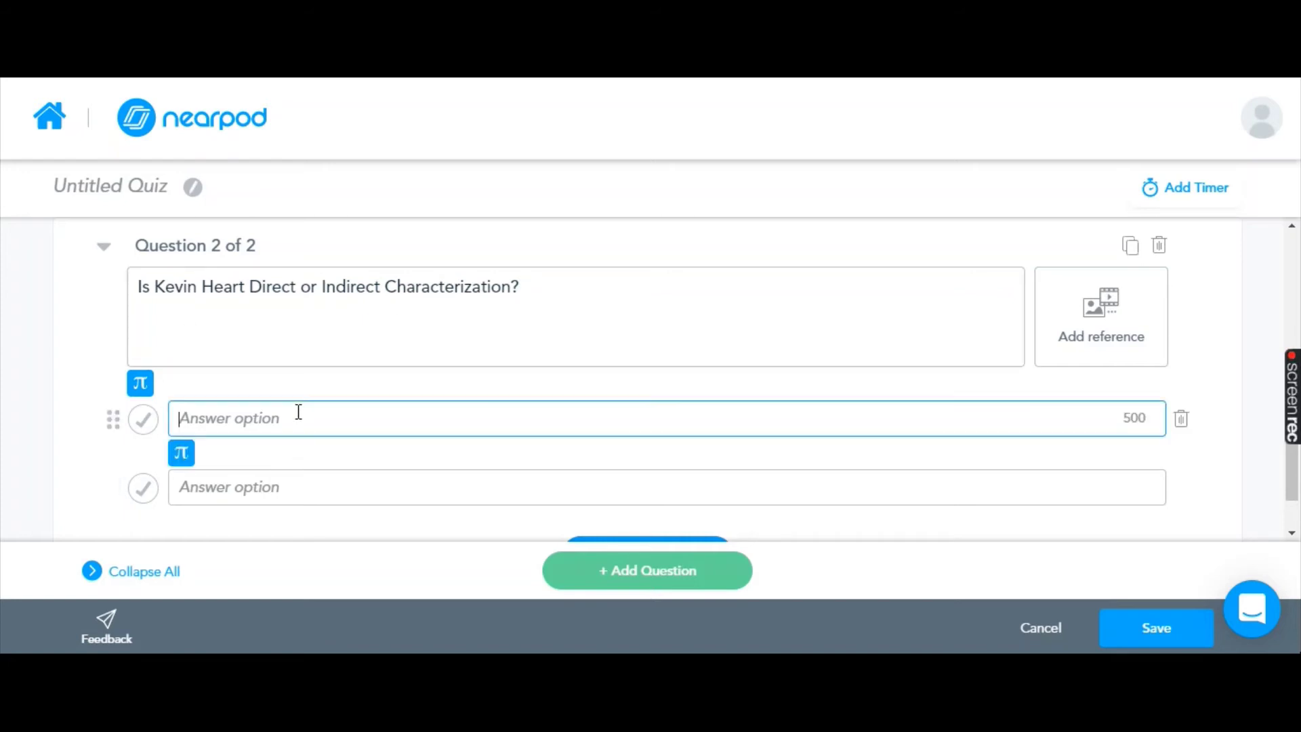
text(Direct)
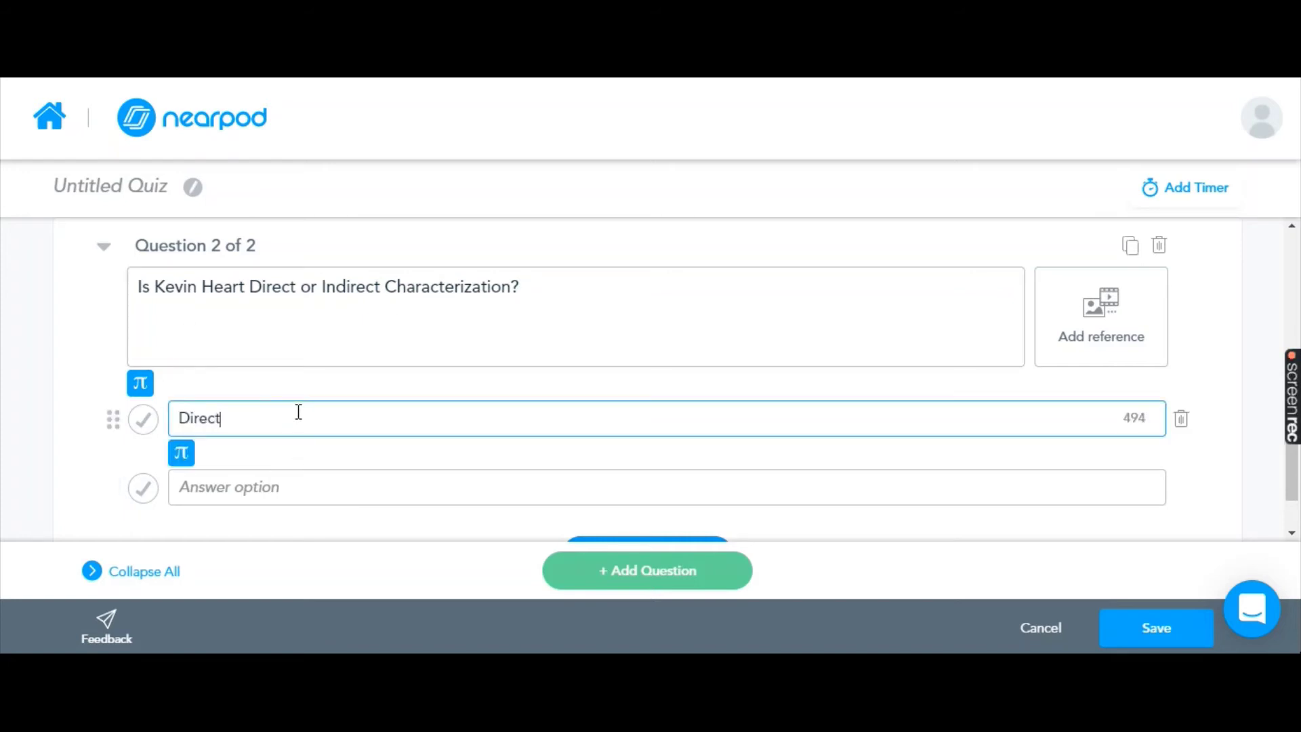
key(Tab)
text(I)
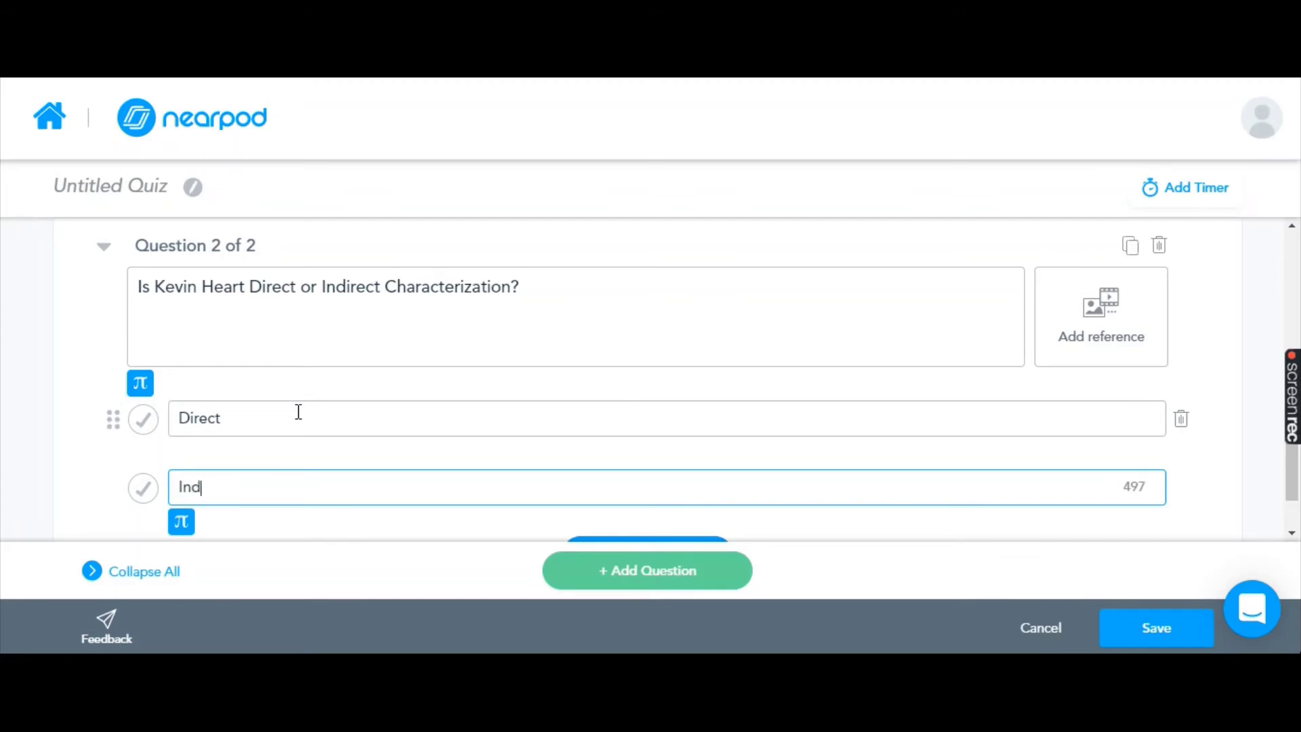
click(145, 489)
Attach a YouTube video as the second question's reference, searching "central intelligence" and choosing "Last Day in High School Central Intelligence".
click(1104, 333)
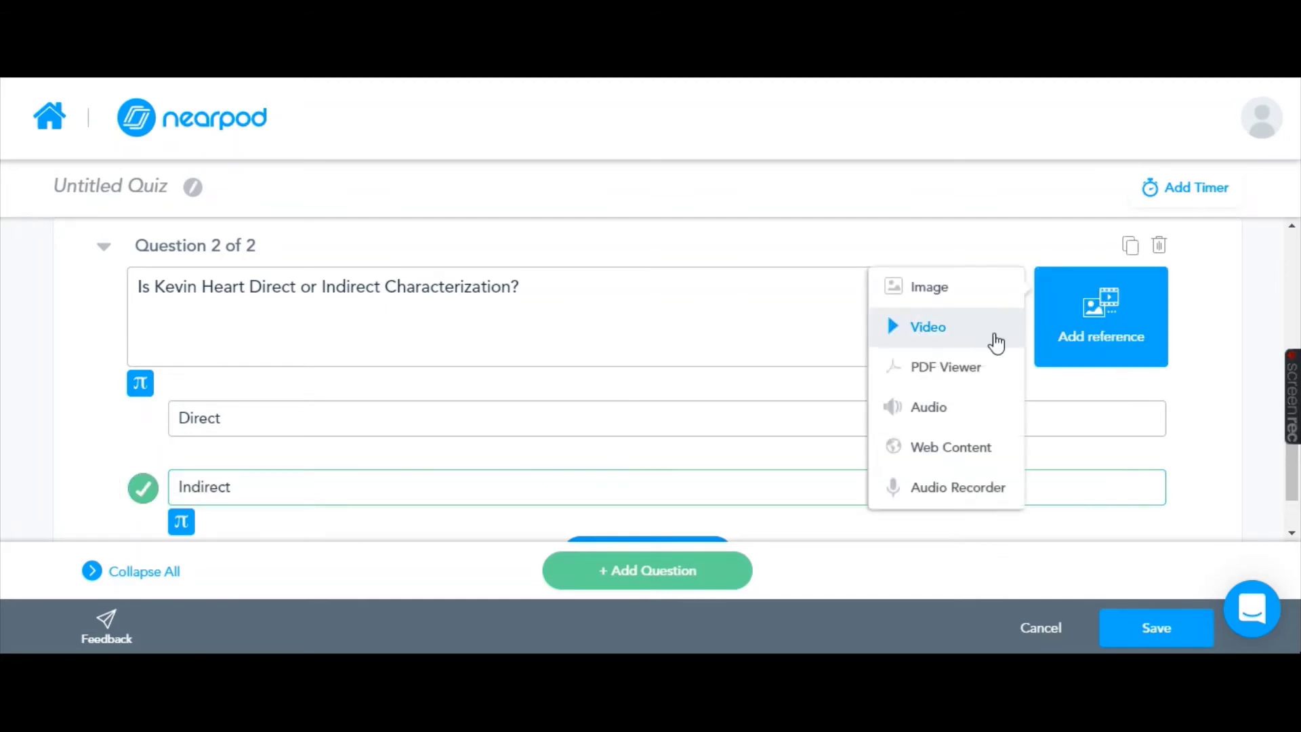
click(962, 339)
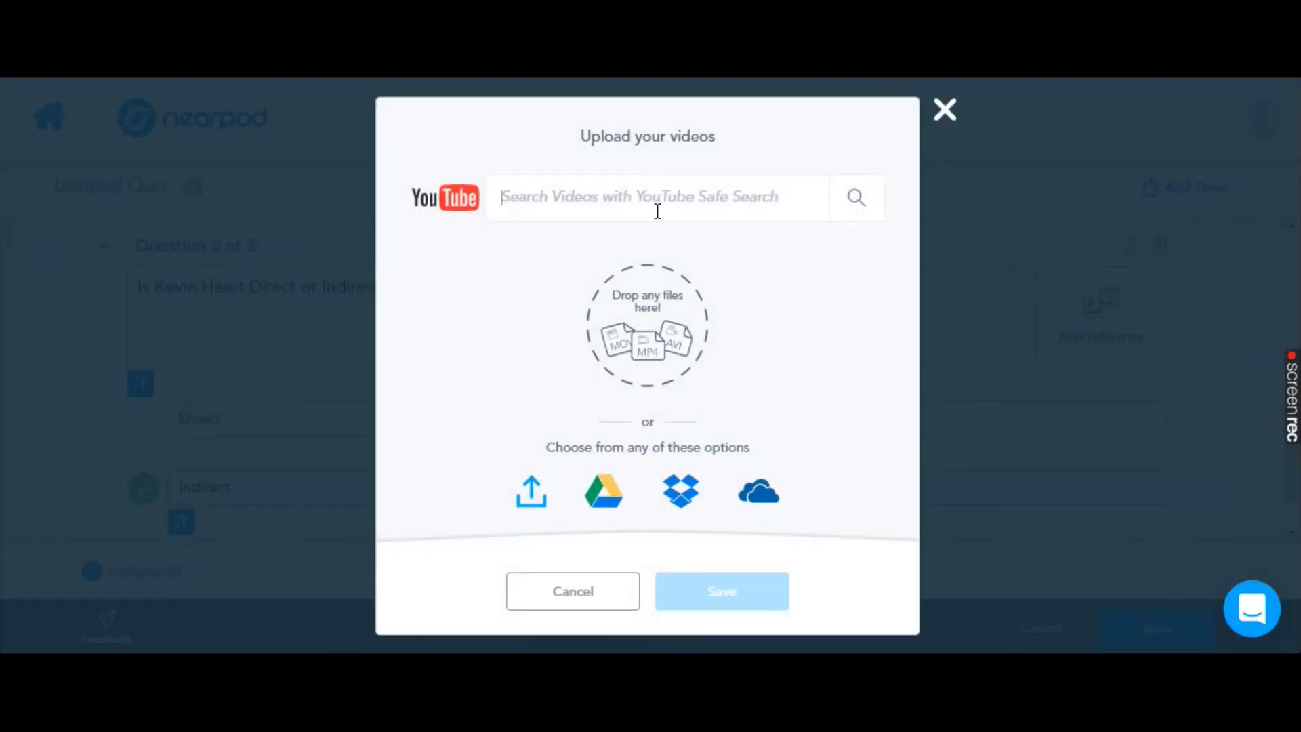
text(central int)
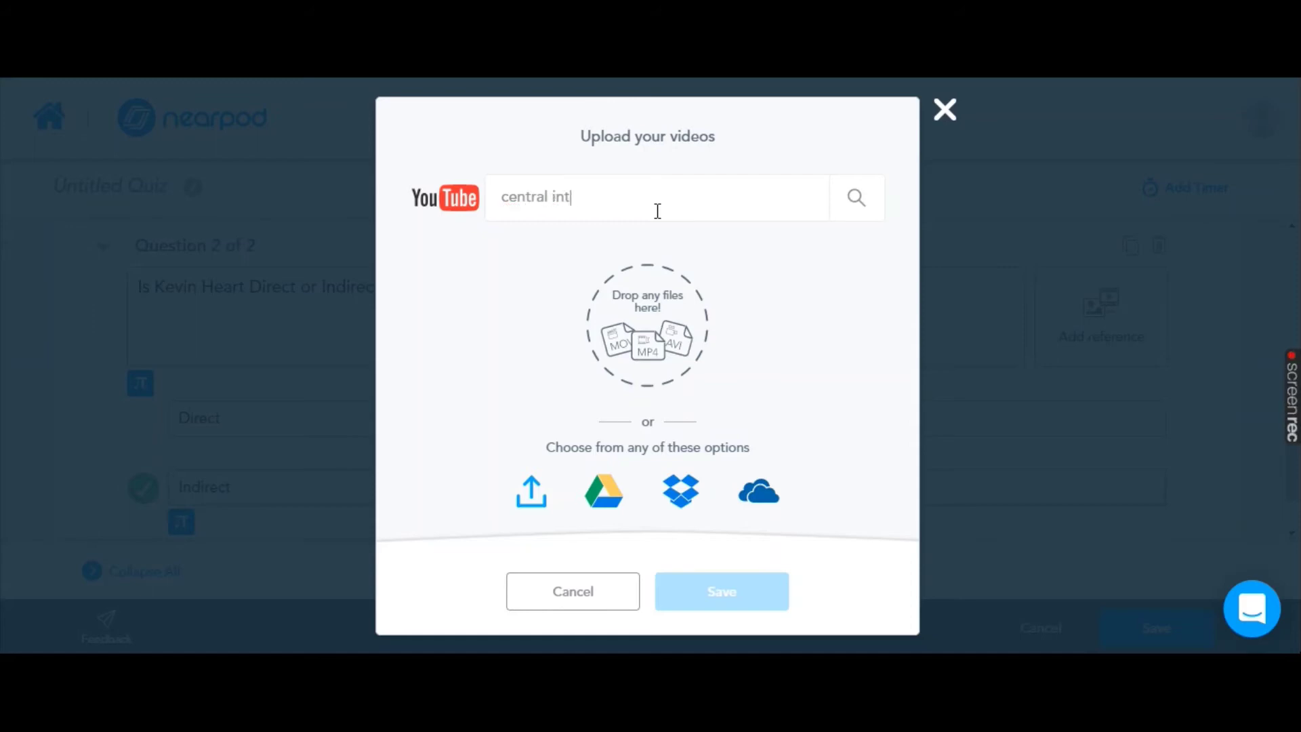
text(elegence)
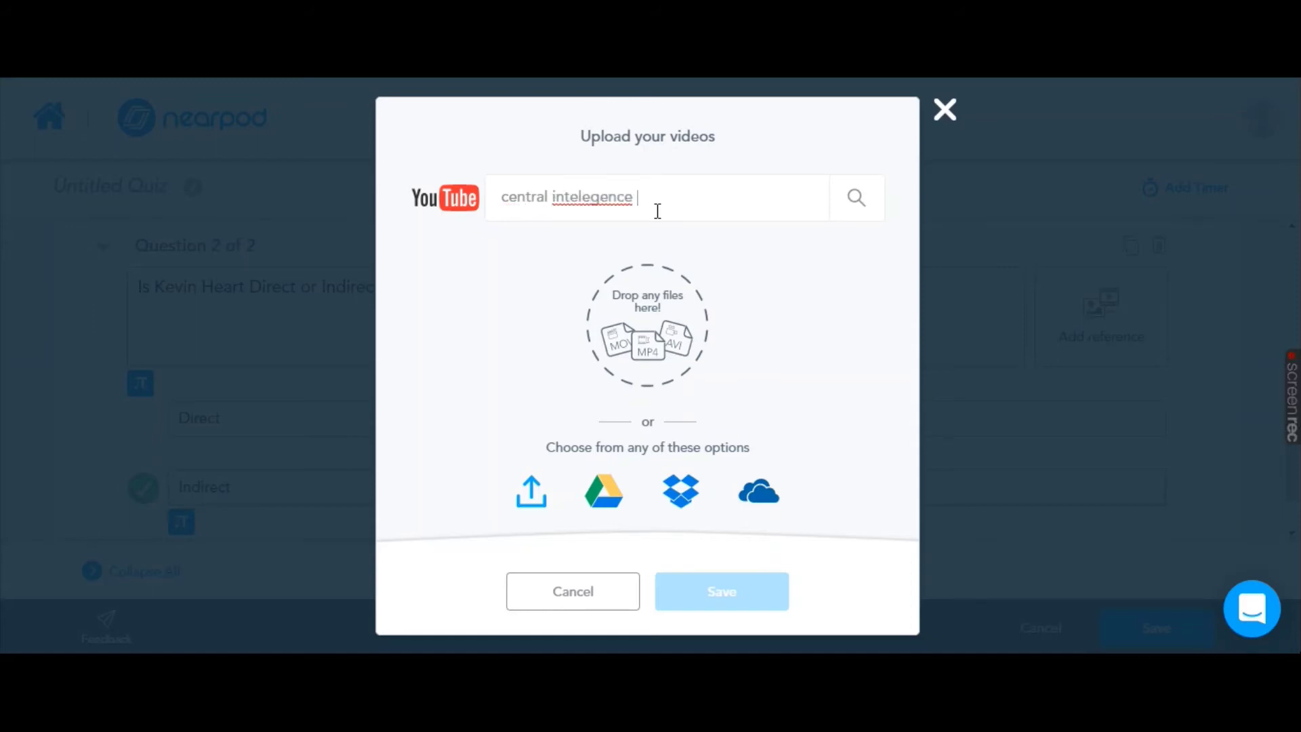
right_click(587, 195)
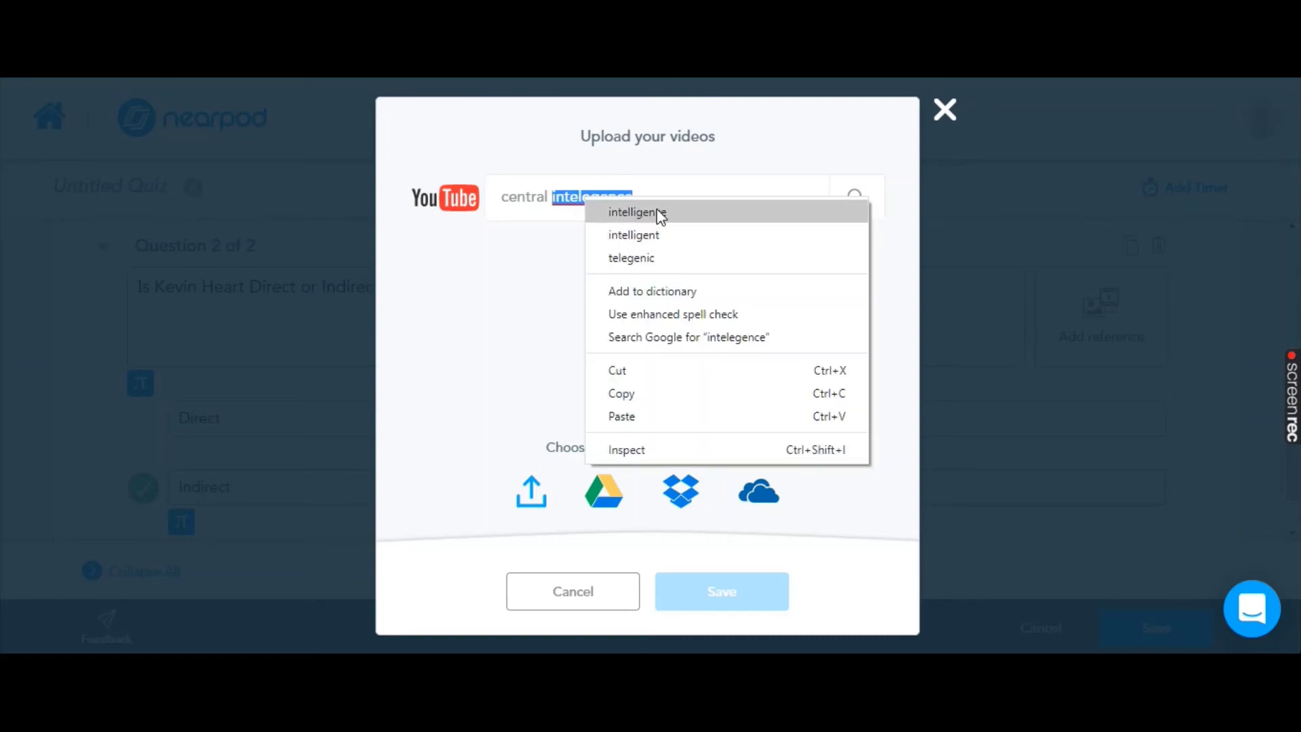
click(659, 211)
click(848, 212)
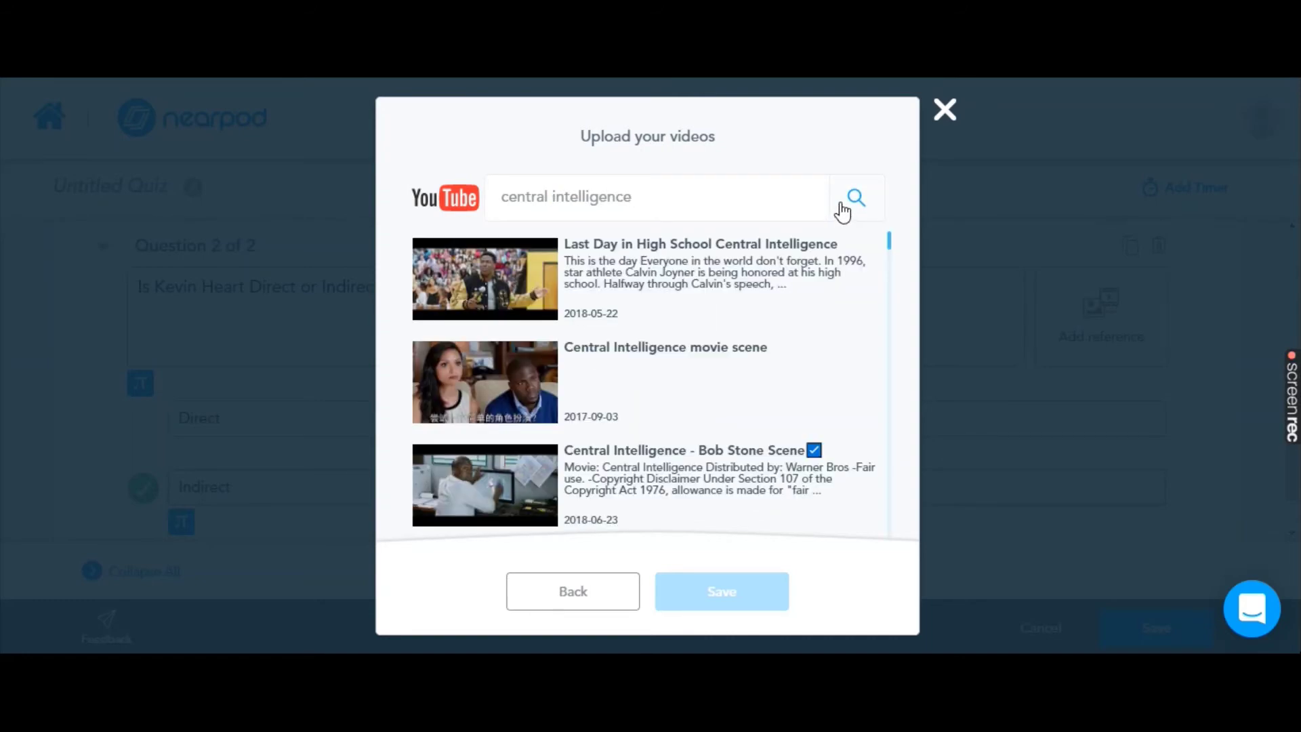
click(637, 268)
click(726, 592)
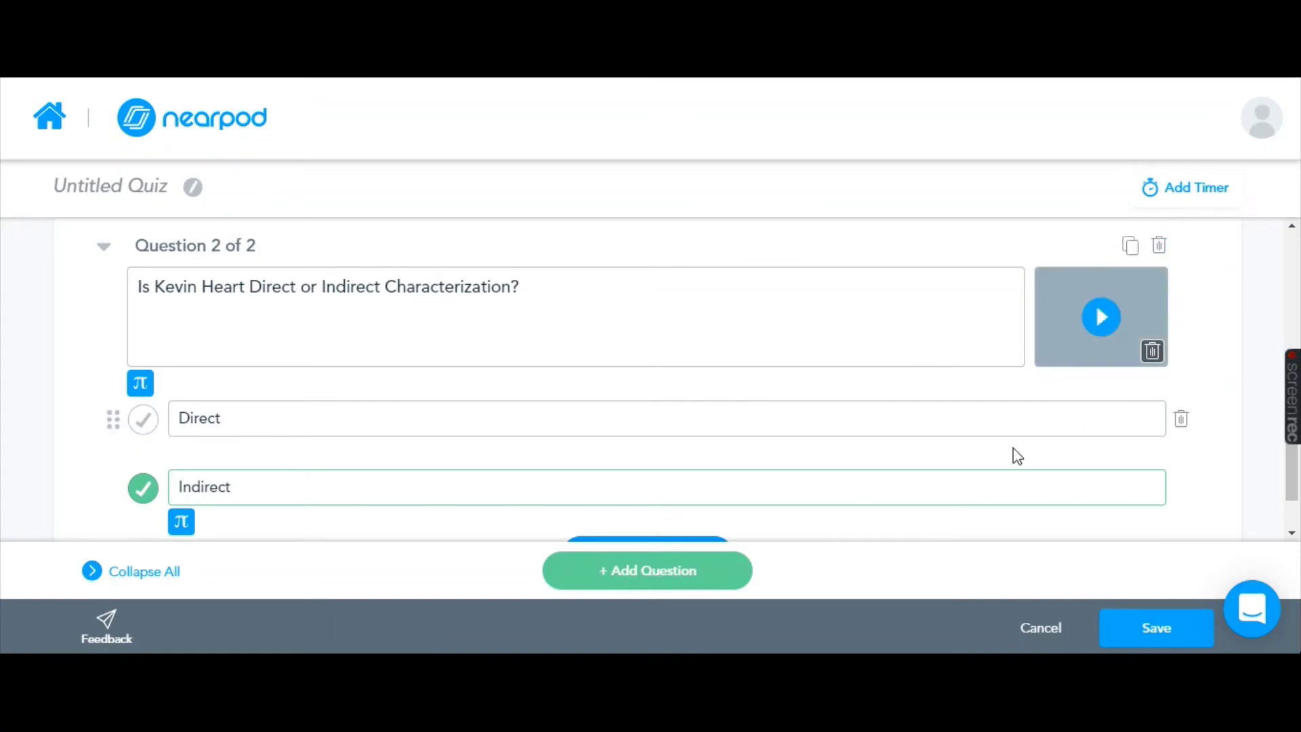
Check both quiz questions and save the quiz to the lesson.
scroll(892, 442, up, 1)
scroll(892, 442, up, 3)
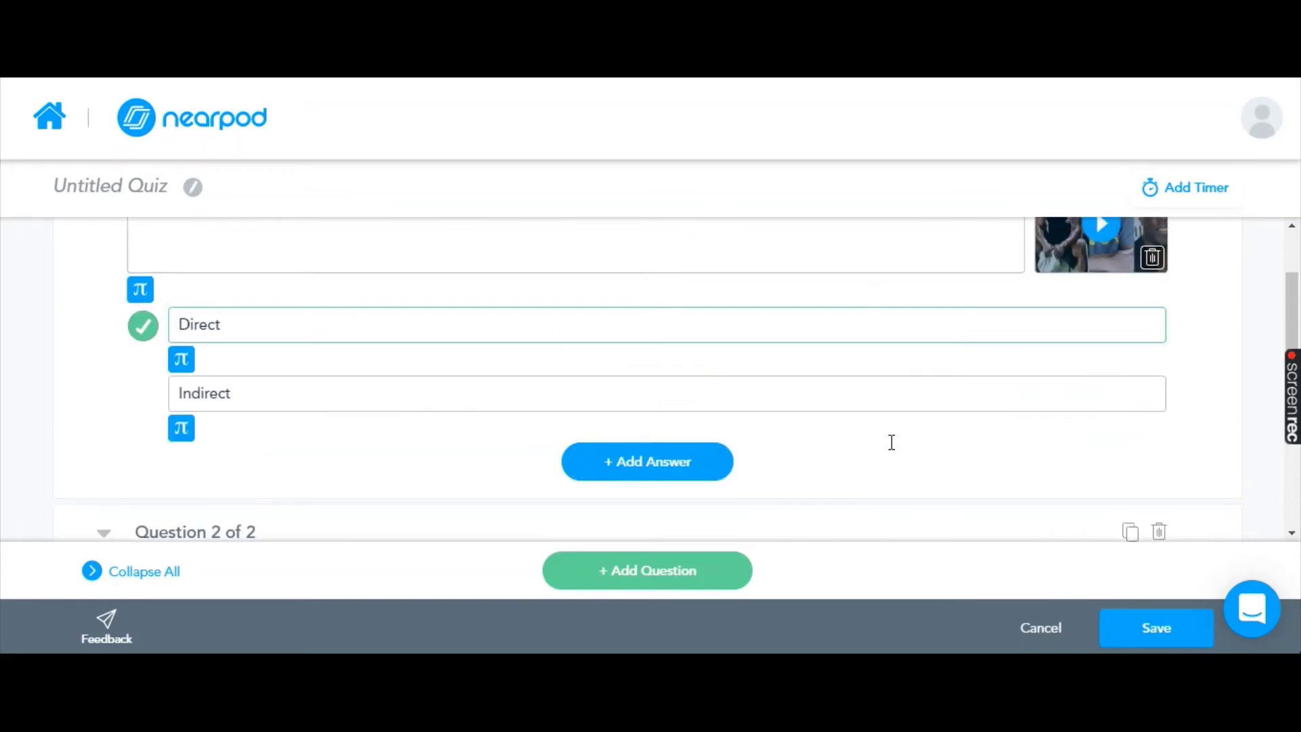
scroll(889, 441, down, 5)
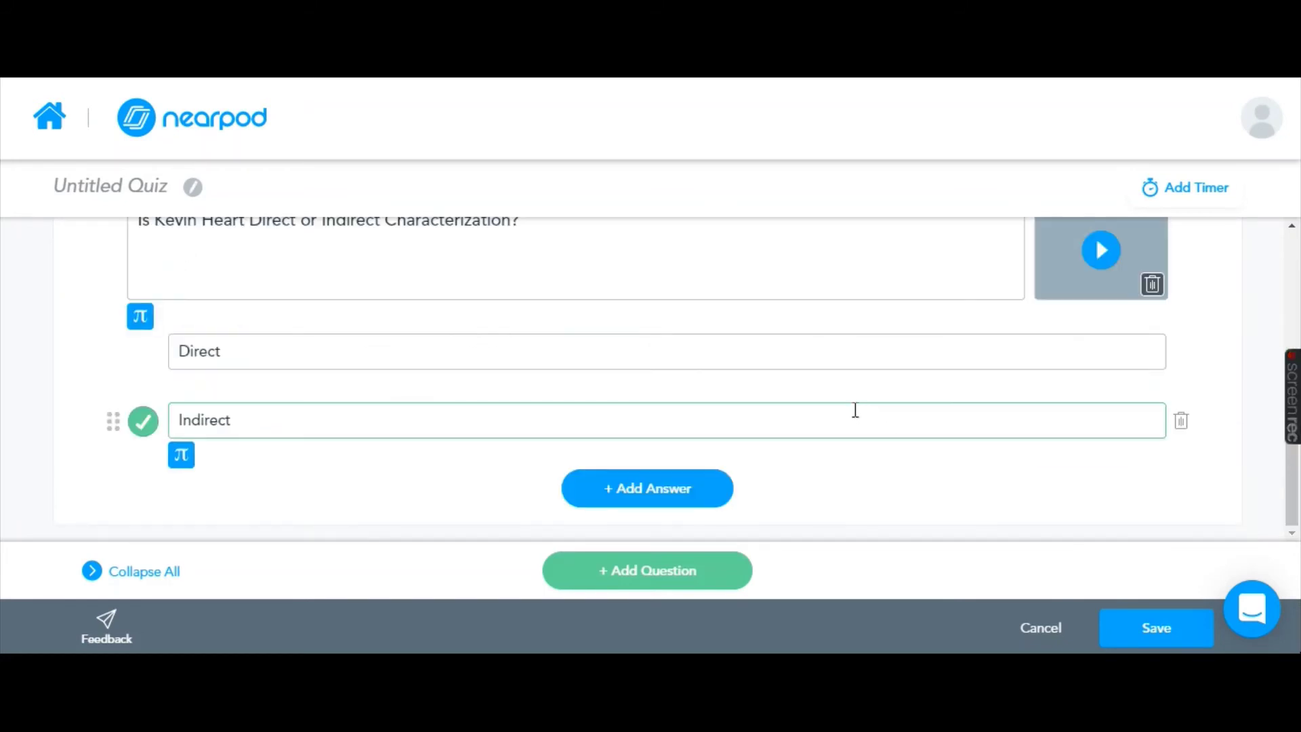
click(1146, 628)
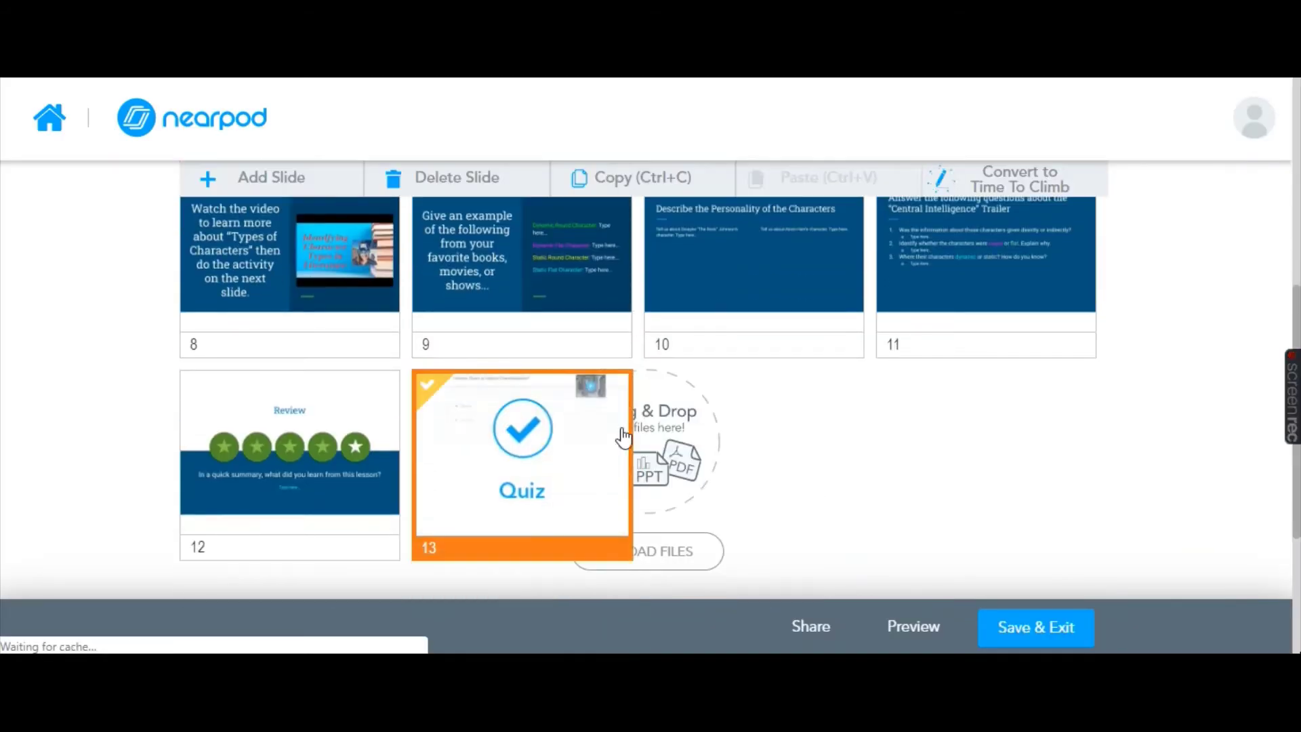
Move the Quiz slide to position 10, directly before the "Describe the Personality of the Characters" slide.
drag(620, 461, 563, 316)
scroll(862, 488, up, 2)
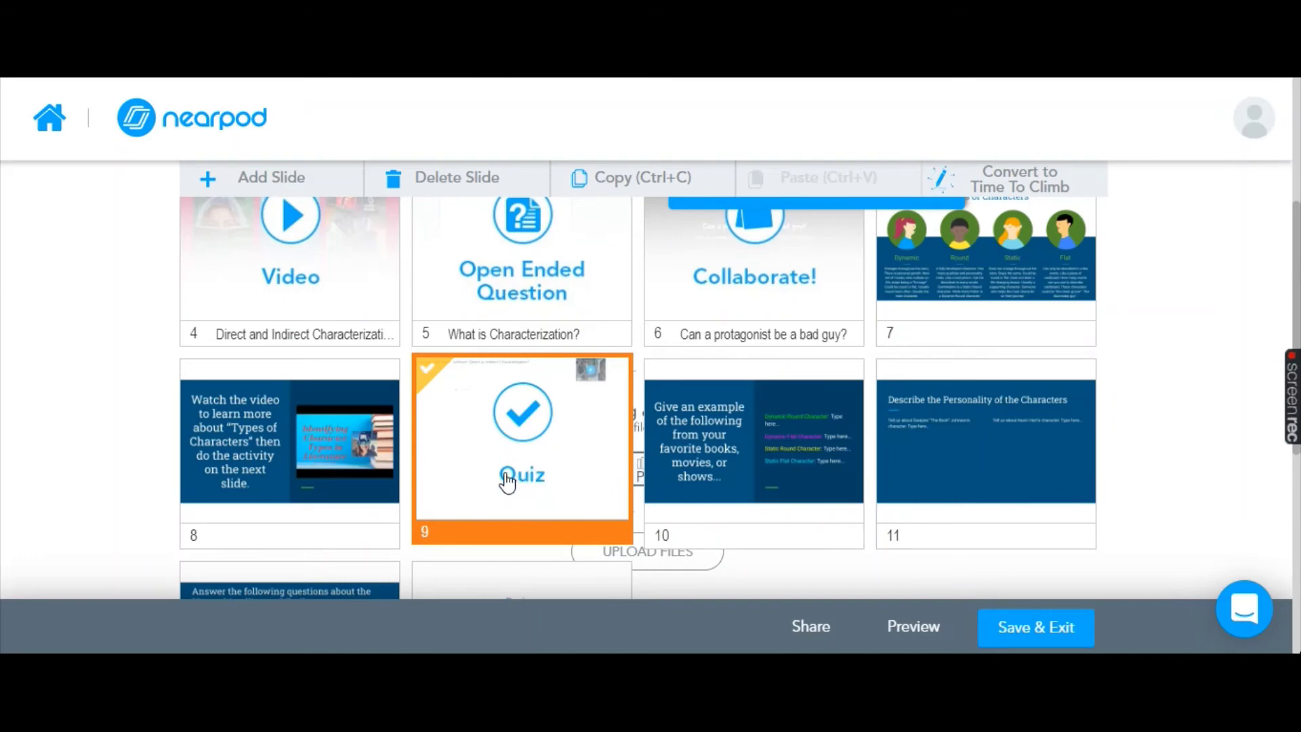
drag(509, 482, 671, 509)
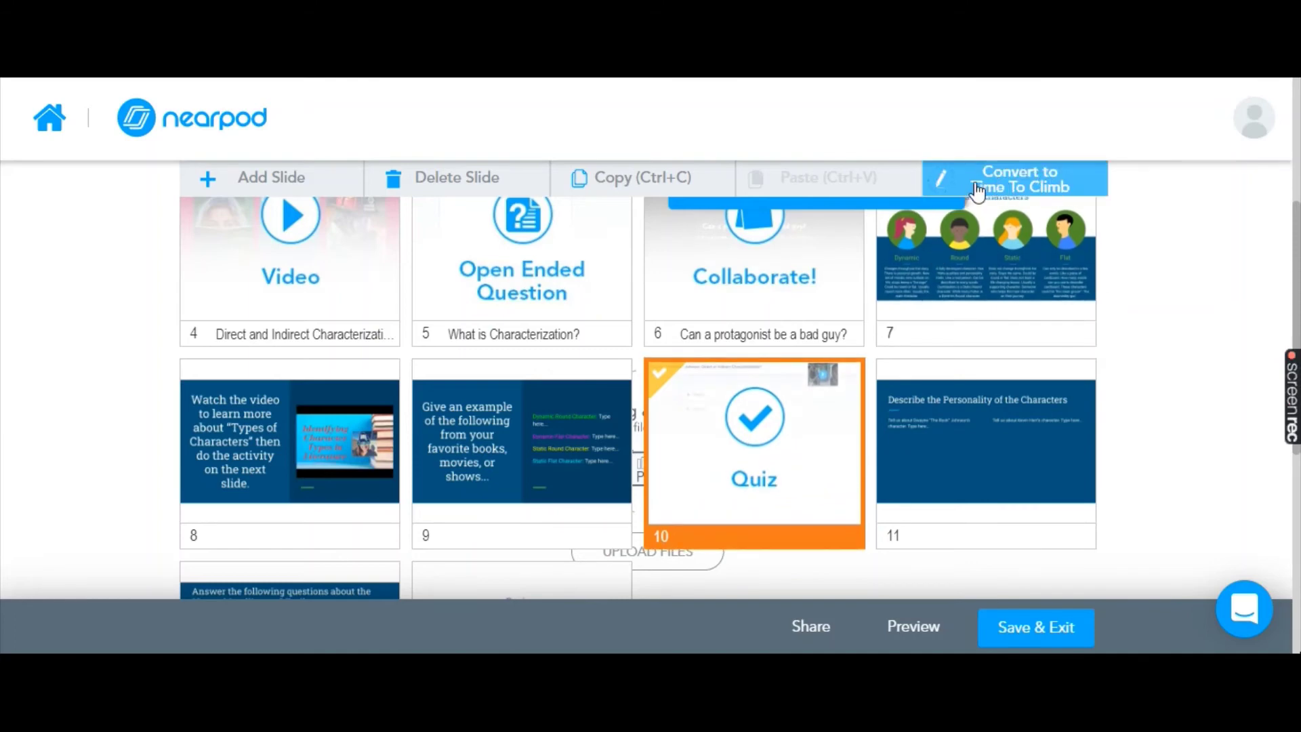
Convert the quiz to a Time To Climb activity, keeping a copy of the original quiz slide.
click(1012, 181)
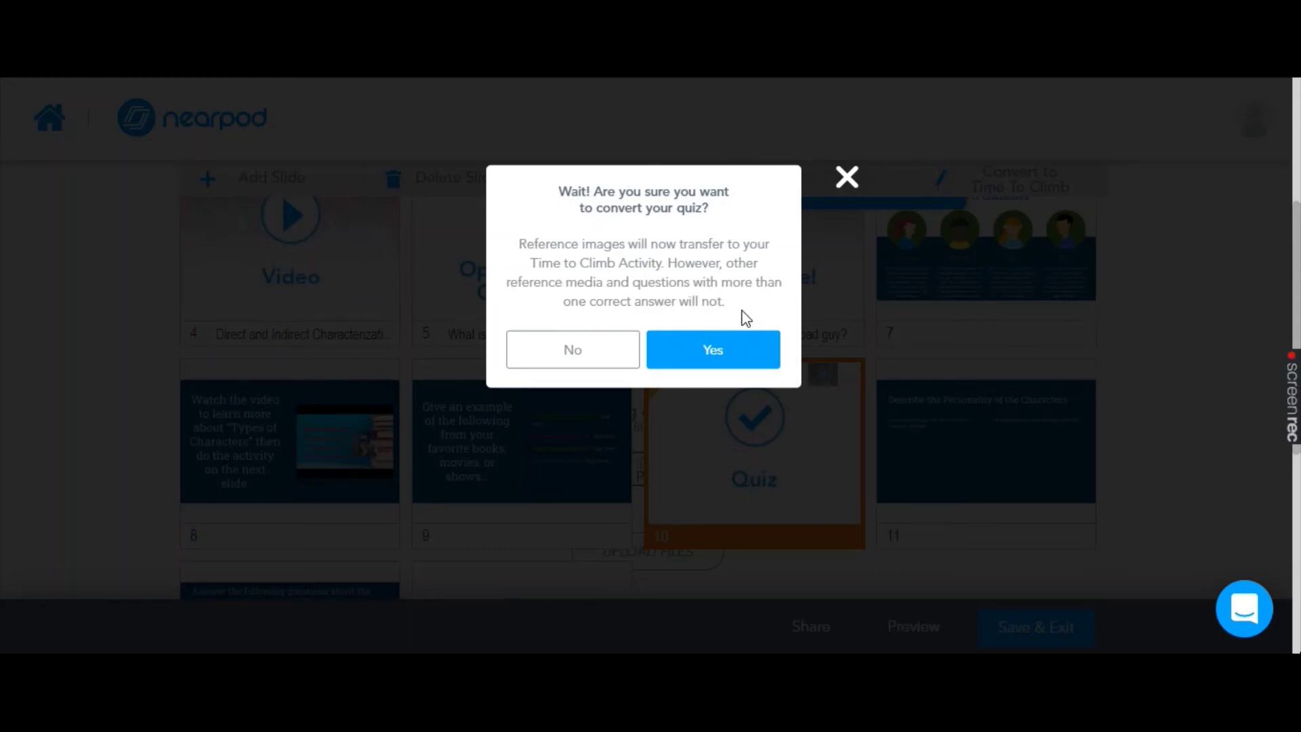
click(738, 347)
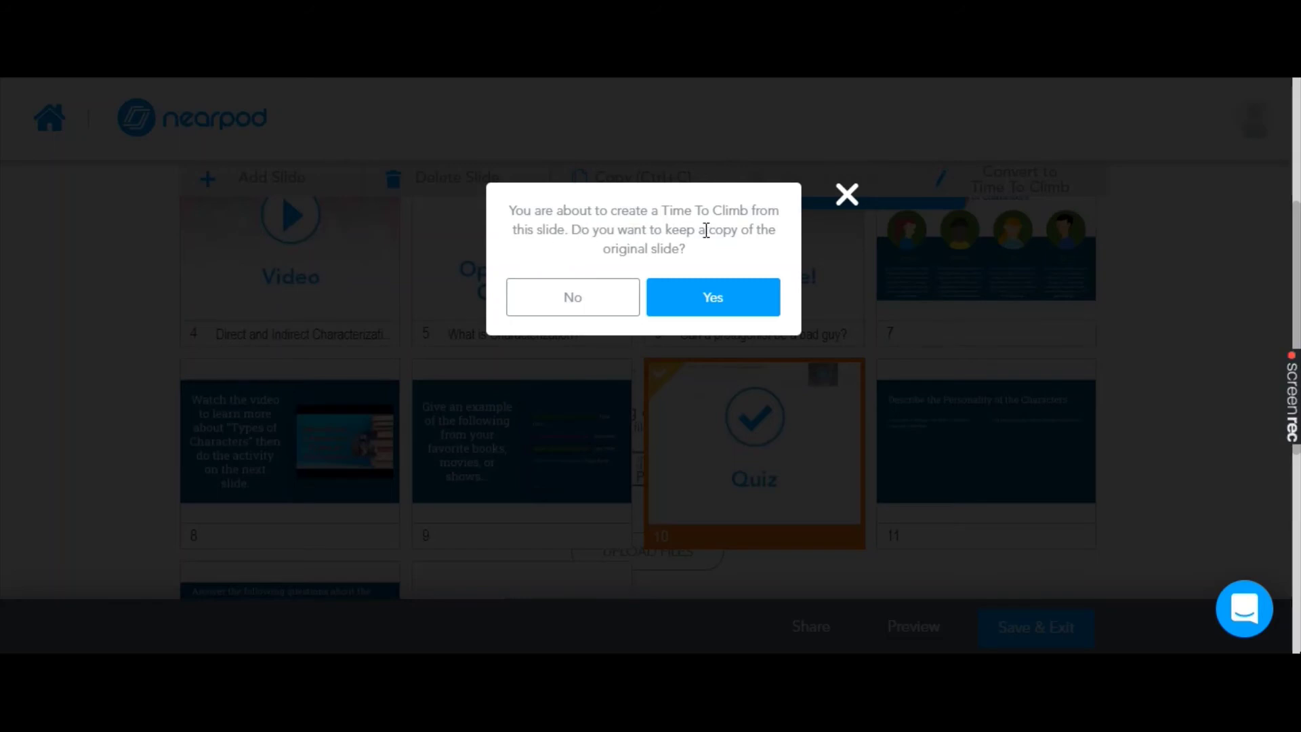
click(730, 303)
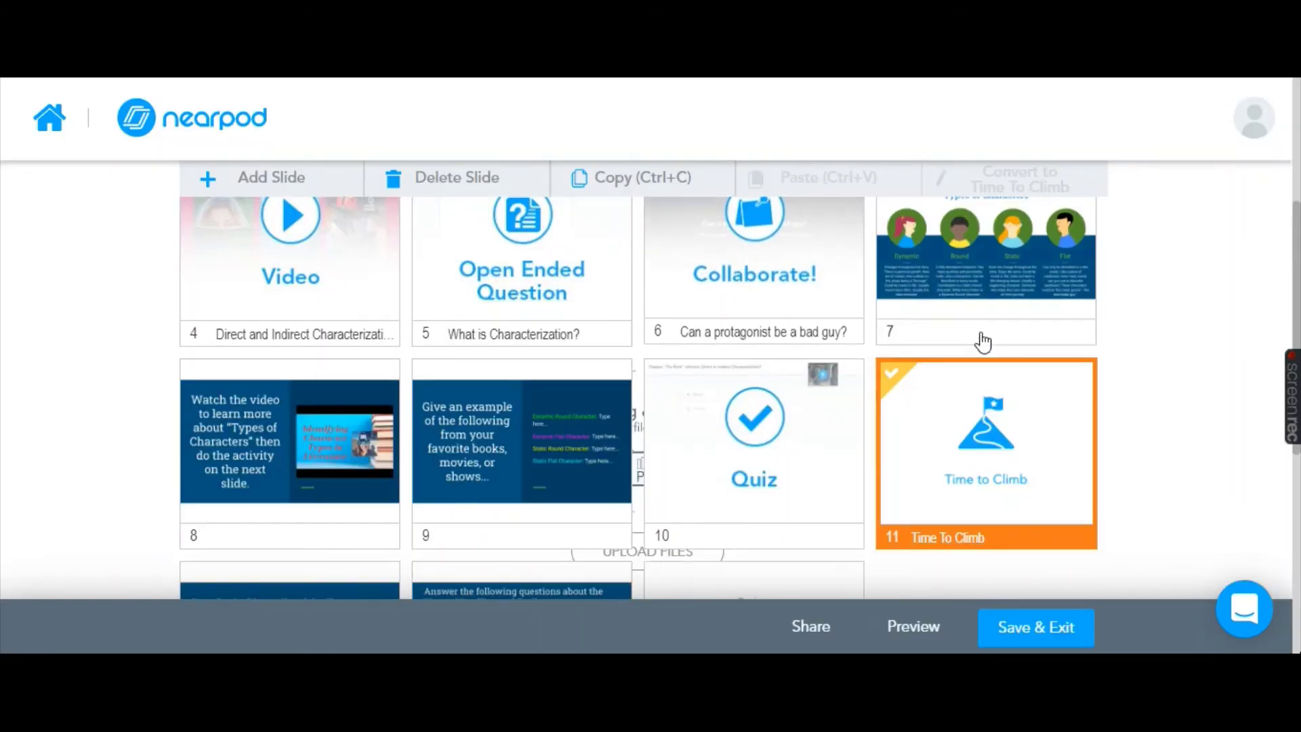
Convert the Review slide to a Draw It activity, keeping the original slide, and place the Draw It directly before it.
scroll(875, 379, down, 2)
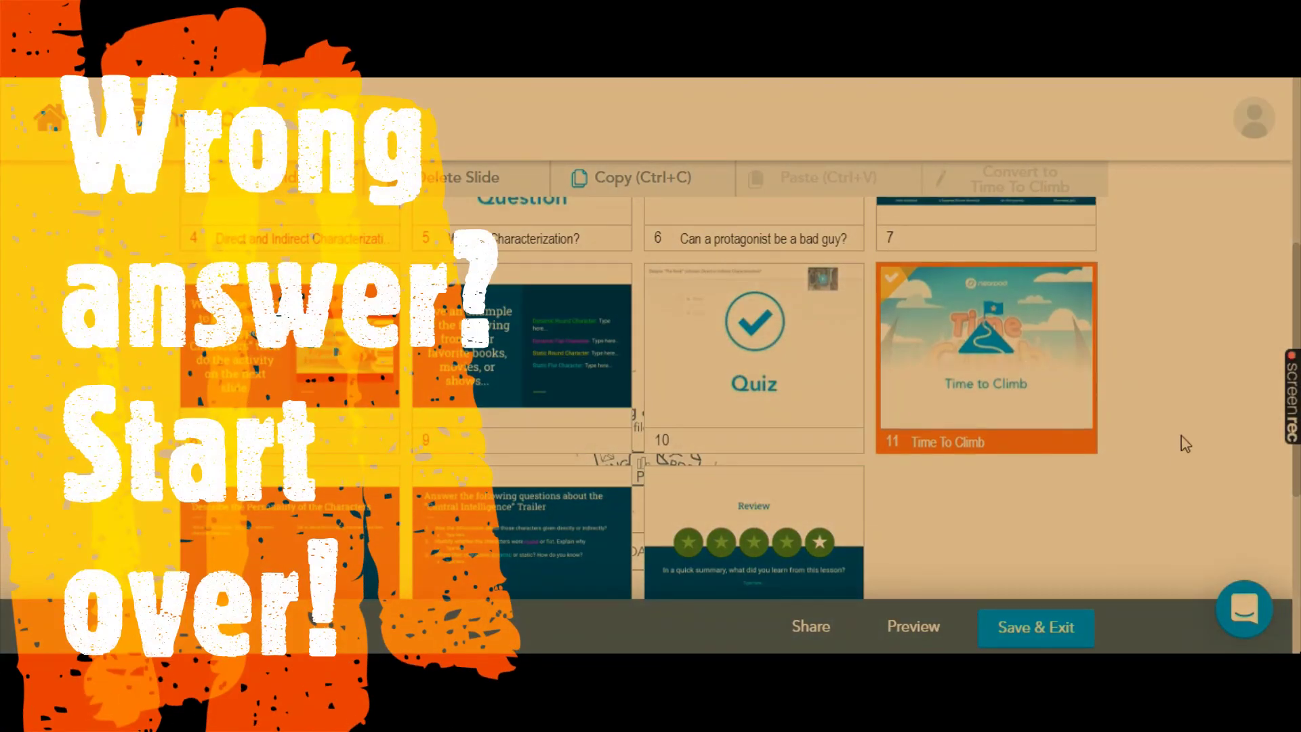
scroll(1052, 364, down, 2)
scroll(1005, 384, down, 2)
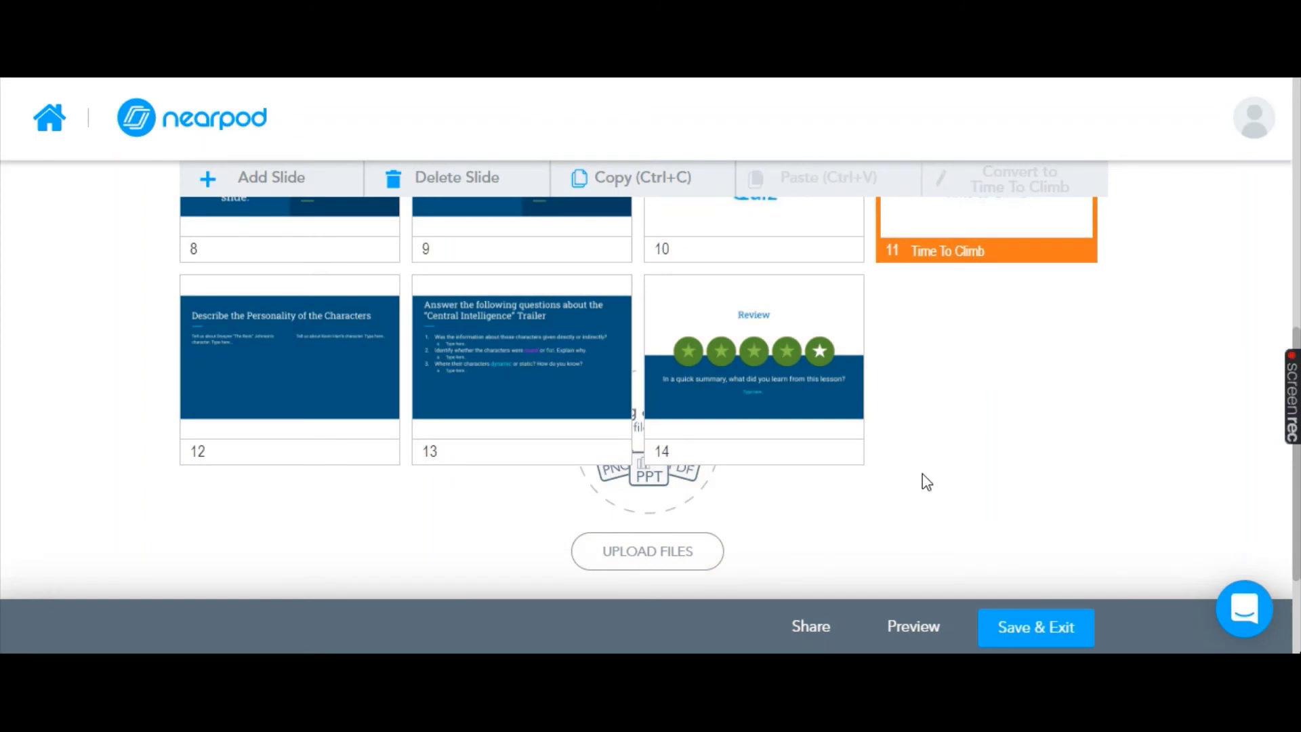
click(781, 389)
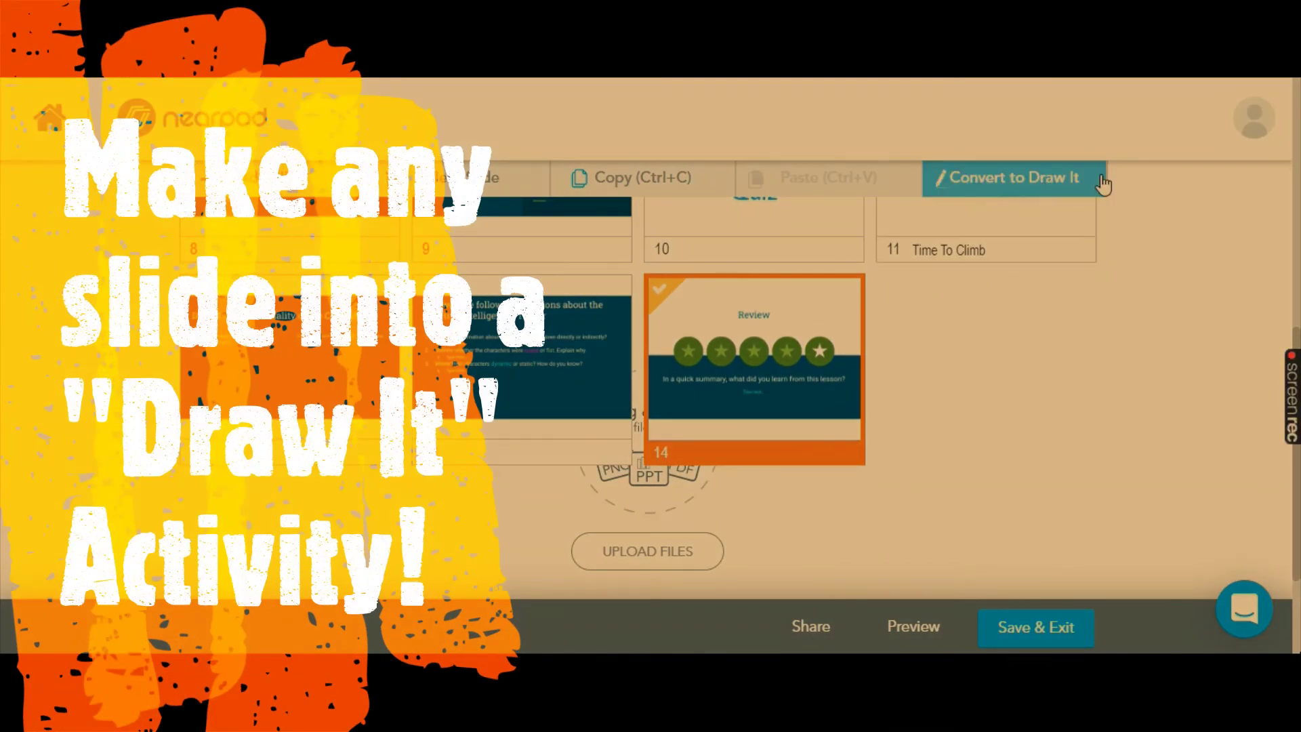
click(1078, 190)
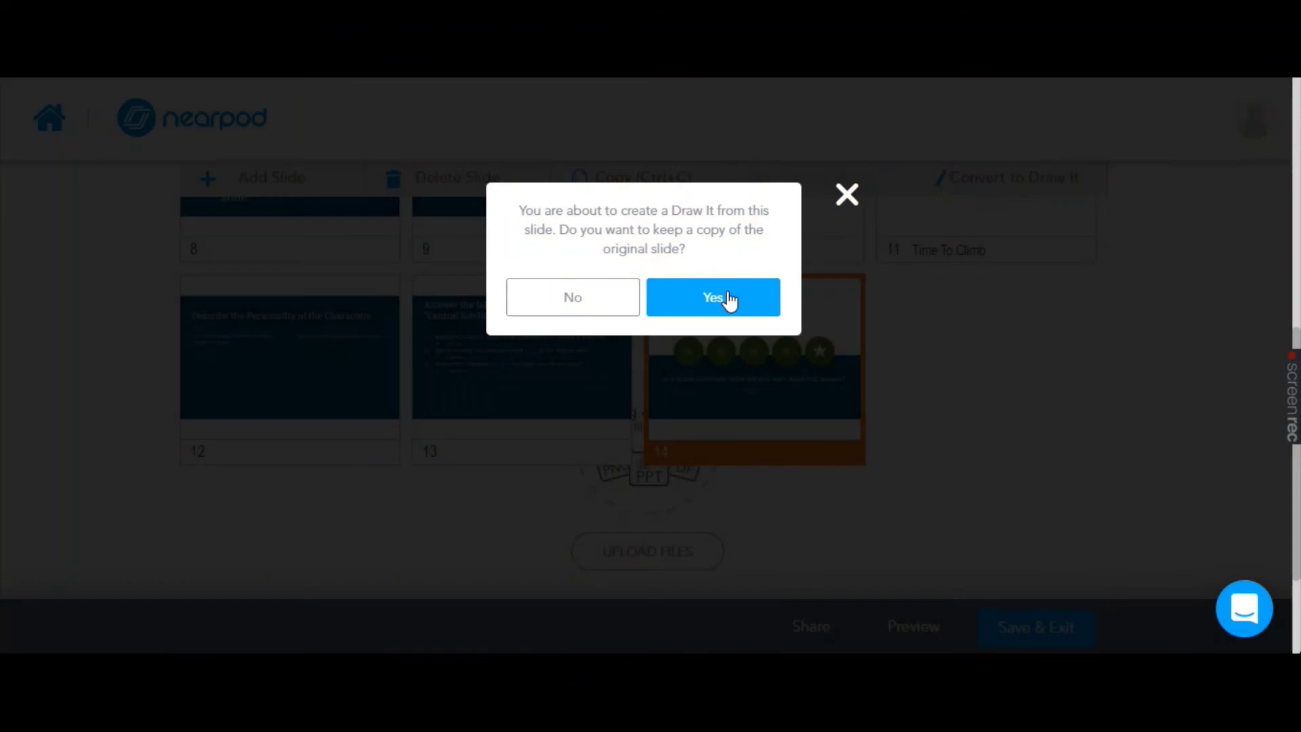
click(730, 299)
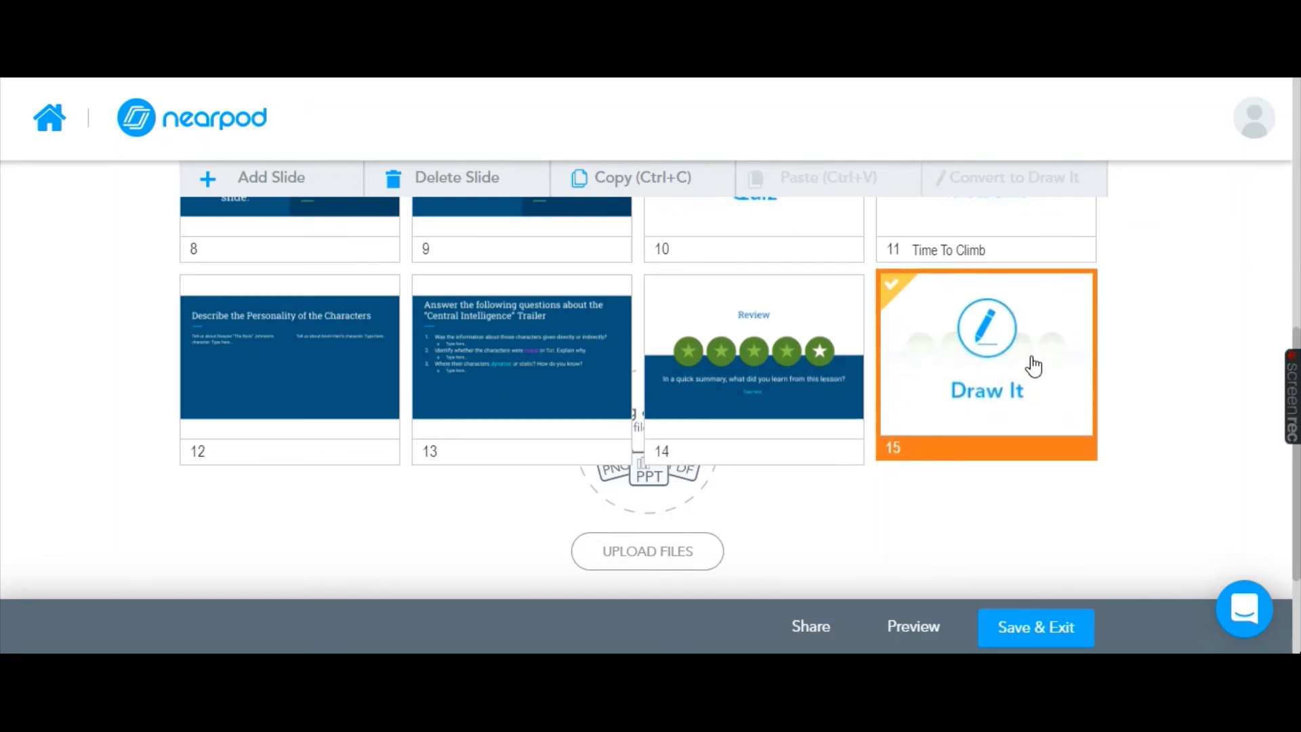
drag(967, 401, 709, 375)
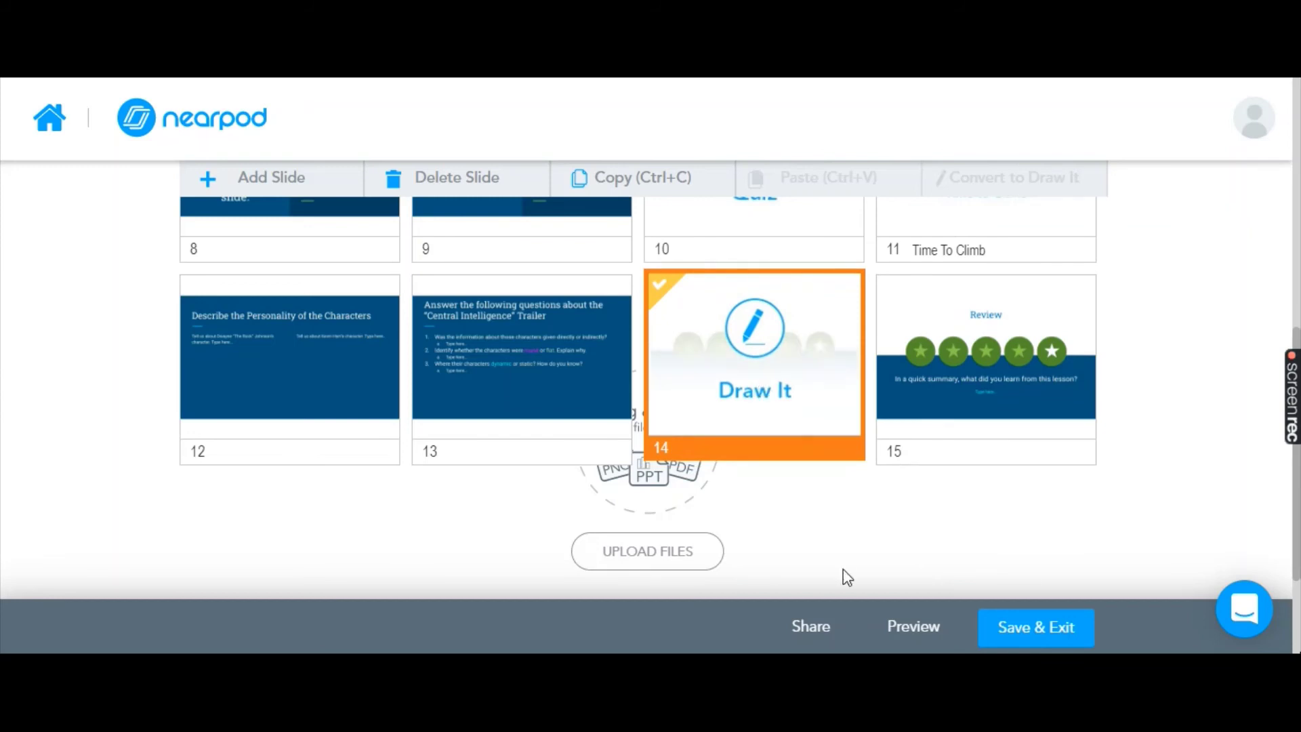
Preview the Draw It slide as a student and show the pen's color and thickness options.
click(924, 628)
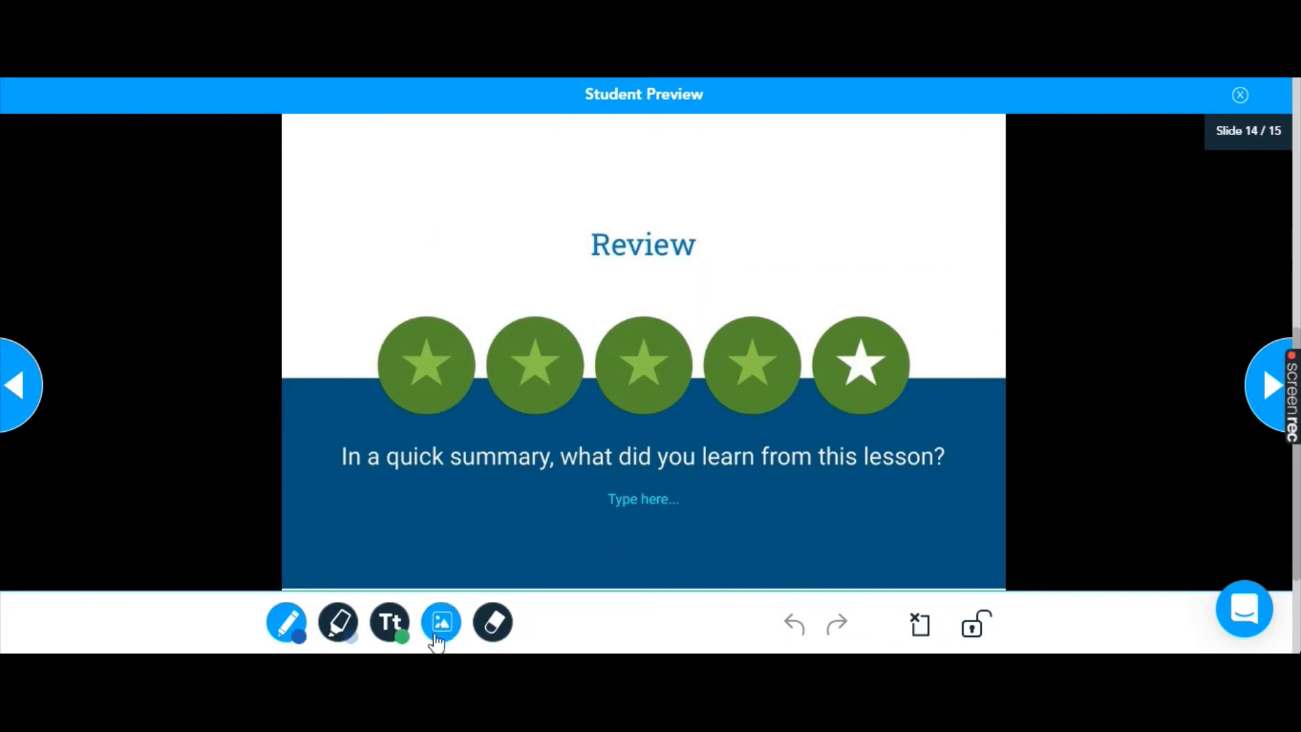
click(288, 623)
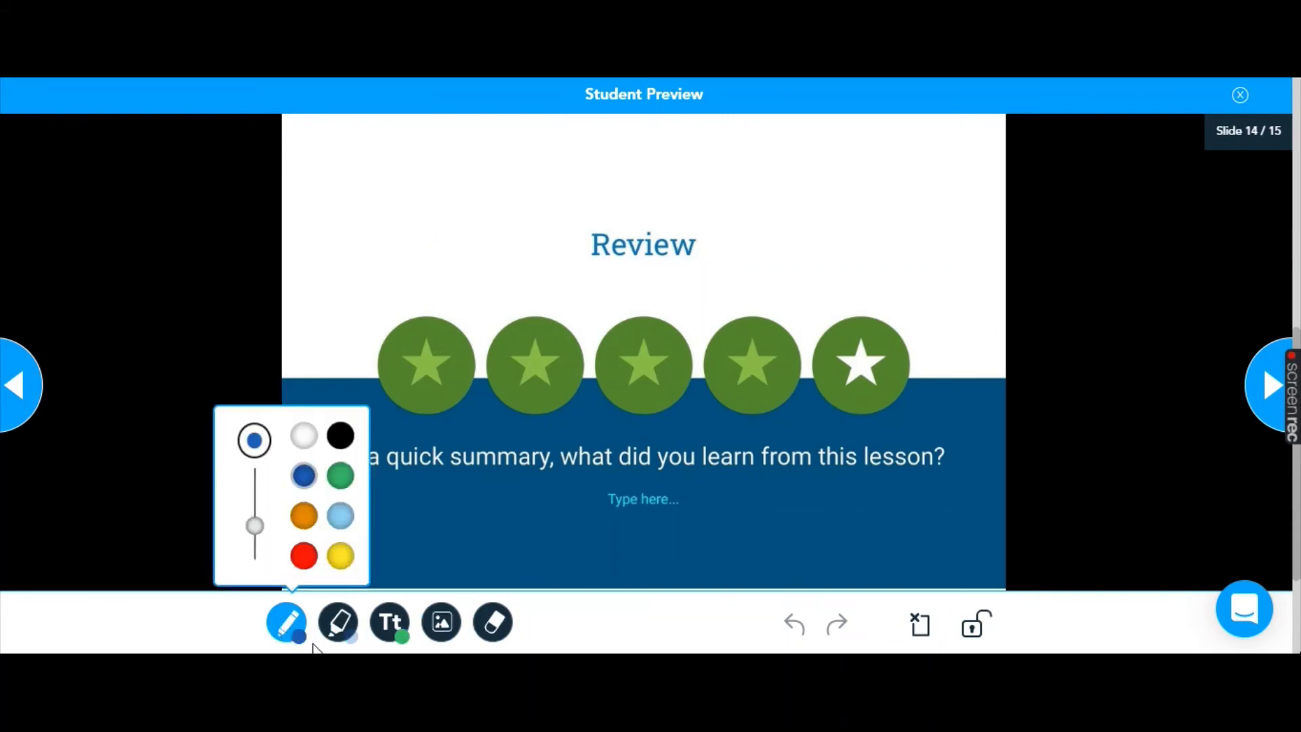